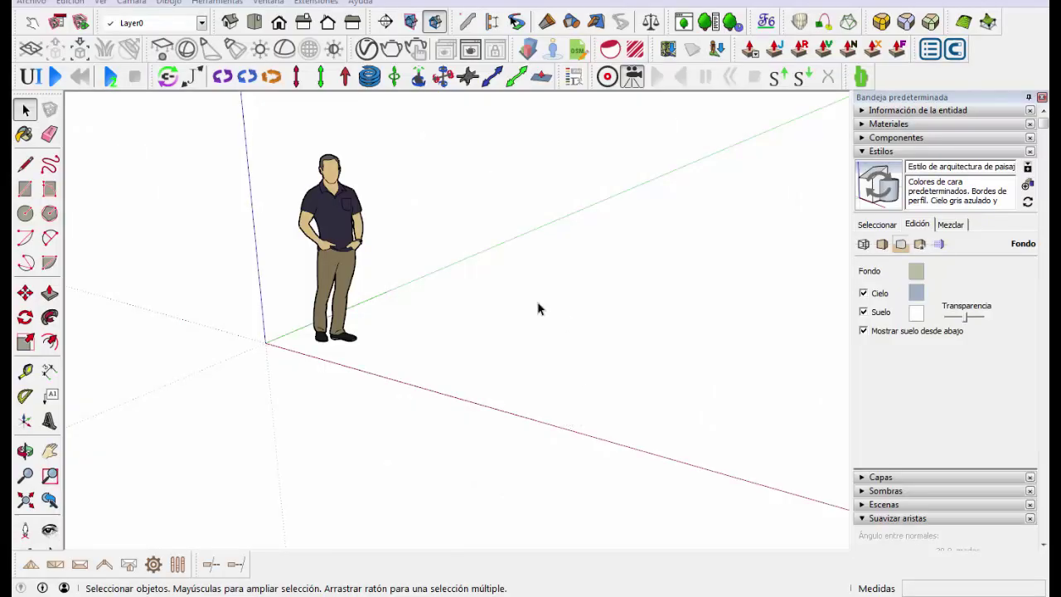
Orbit around the origin and zoom in to frame the person figure
{"action": "key", "text": "o"}
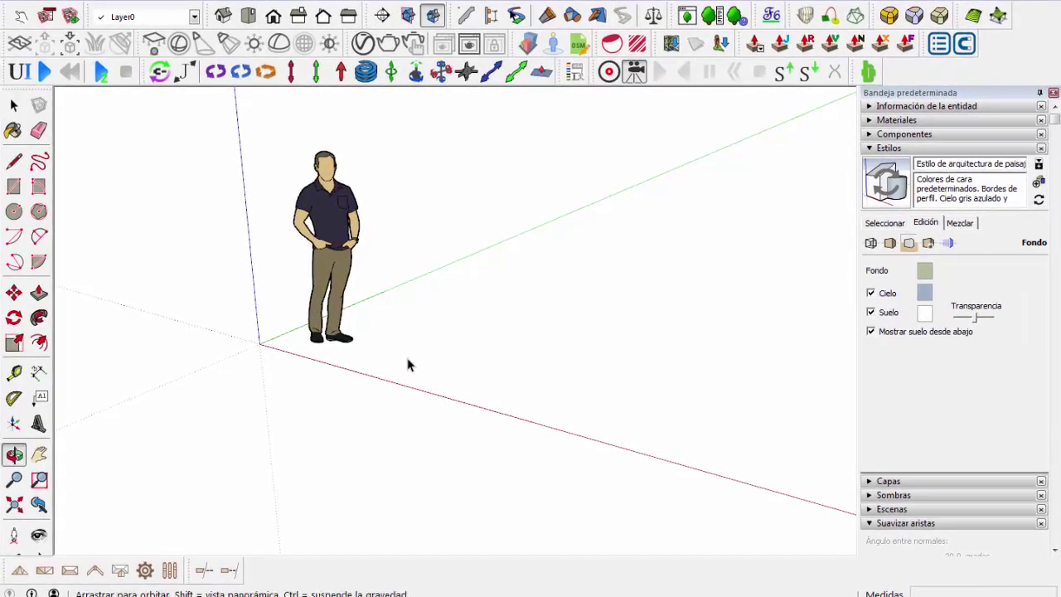
{"action": "left_click_drag", "start_coordinate": [407, 364], "coordinate": [466, 366]}
{"action": "key", "text": "space"}
{"action": "scroll", "coordinate": [398, 373], "scroll_direction": "up", "scroll_amount": 5}
{"action": "scroll", "coordinate": [393, 465], "scroll_direction": "down", "scroll_amount": 4}
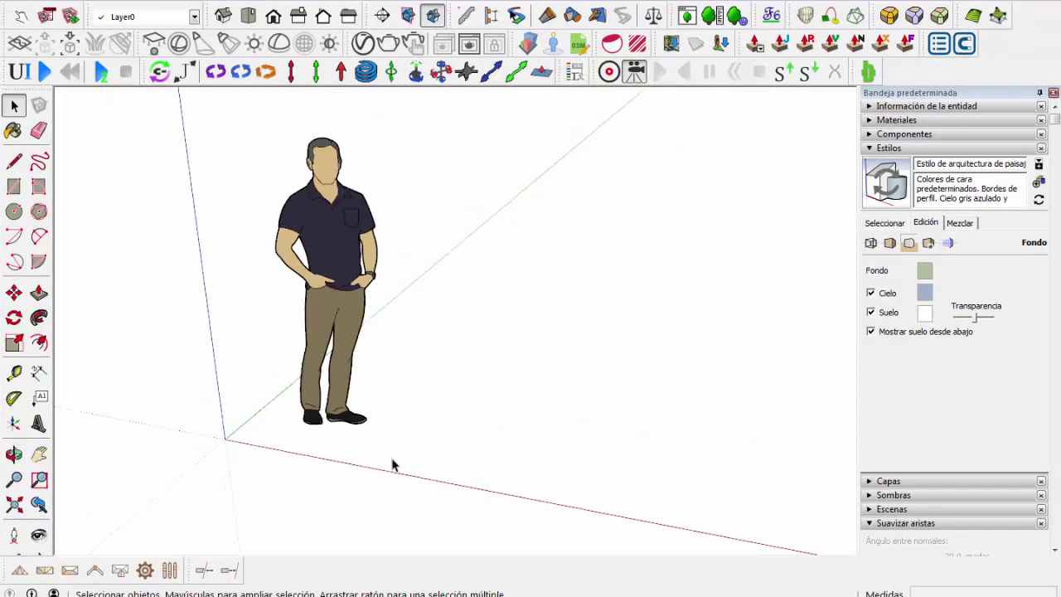
{"action": "scroll", "coordinate": [358, 378], "scroll_direction": "up", "scroll_amount": 2}
{"action": "scroll", "coordinate": [340, 282], "scroll_direction": "down", "scroll_amount": 3}
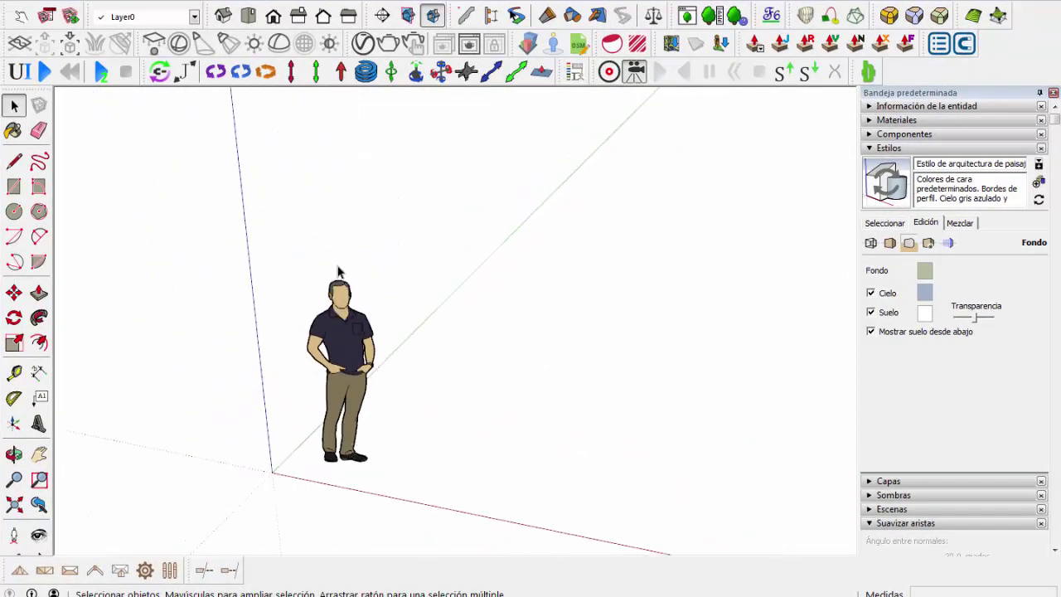
{"action": "scroll", "coordinate": [419, 396], "scroll_direction": "up", "scroll_amount": 2}
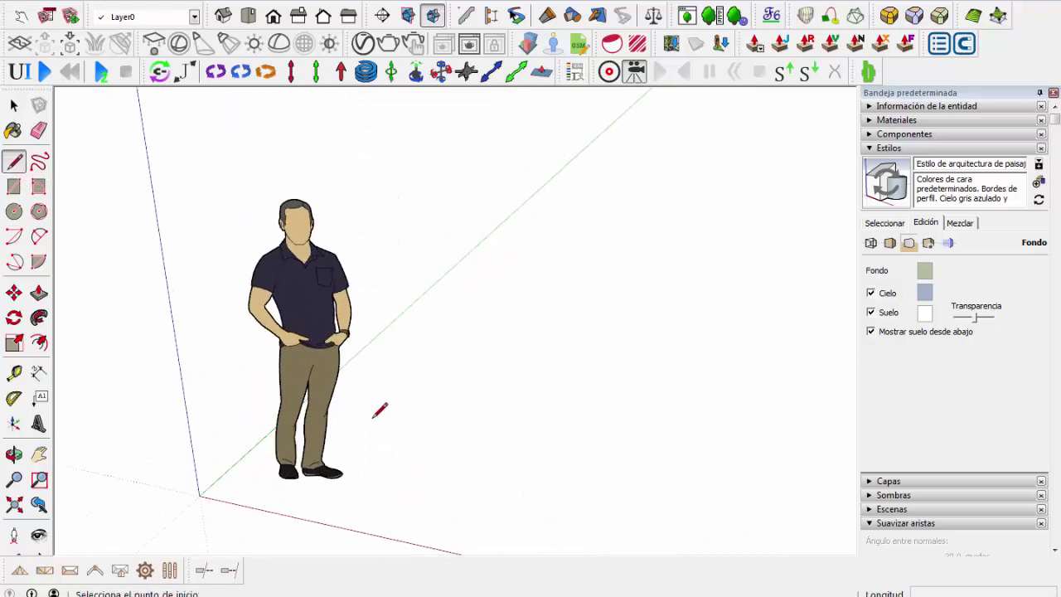
{"action": "scroll", "coordinate": [378, 410], "scroll_direction": "up", "scroll_amount": 2}
{"action": "scroll", "coordinate": [355, 395], "scroll_direction": "down", "scroll_amount": 5}
{"action": "mouse_move", "coordinate": [367, 386]}
{"action": "middle_mouse_down"}
{"action": "mouse_move", "coordinate": [314, 399]}
{"action": "mouse_move", "coordinate": [398, 379]}
{"action": "middle_mouse_up"}
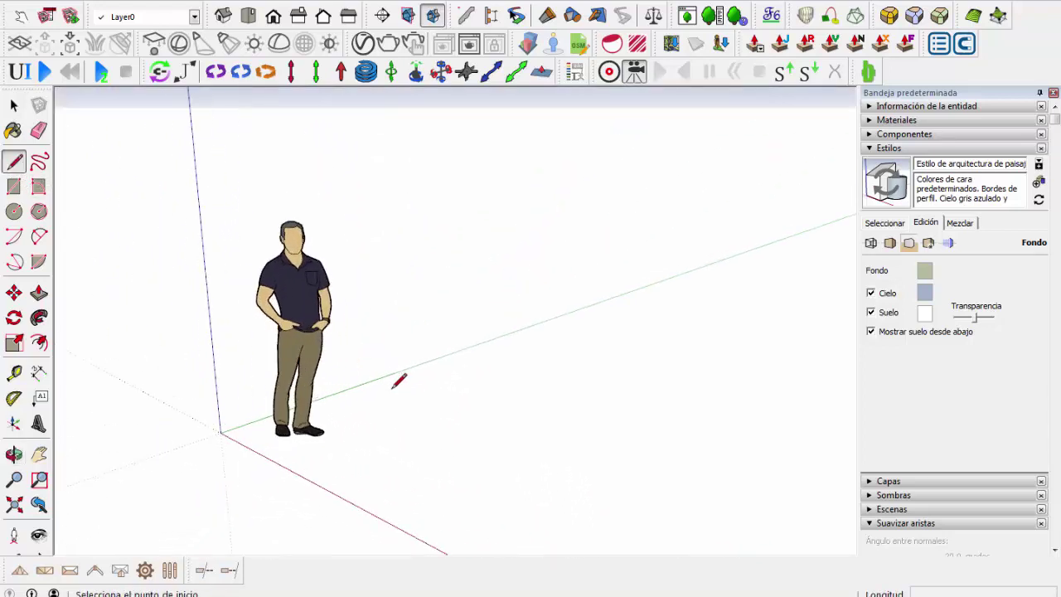
{"action": "scroll", "coordinate": [364, 380], "scroll_direction": "up", "scroll_amount": 2}
{"action": "scroll", "coordinate": [356, 383], "scroll_direction": "down", "scroll_amount": 1}
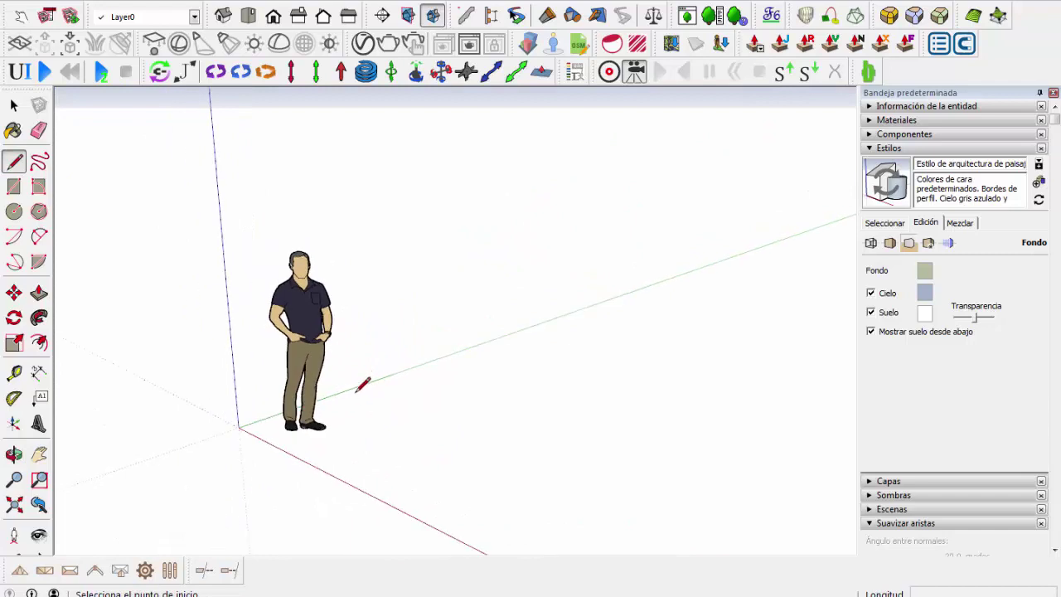
{"action": "scroll", "coordinate": [358, 383], "scroll_direction": "up", "scroll_amount": 1}
{"action": "scroll", "coordinate": [356, 382], "scroll_direction": "up", "scroll_amount": 1}
{"action": "scroll", "coordinate": [357, 382], "scroll_direction": "up", "scroll_amount": 1}
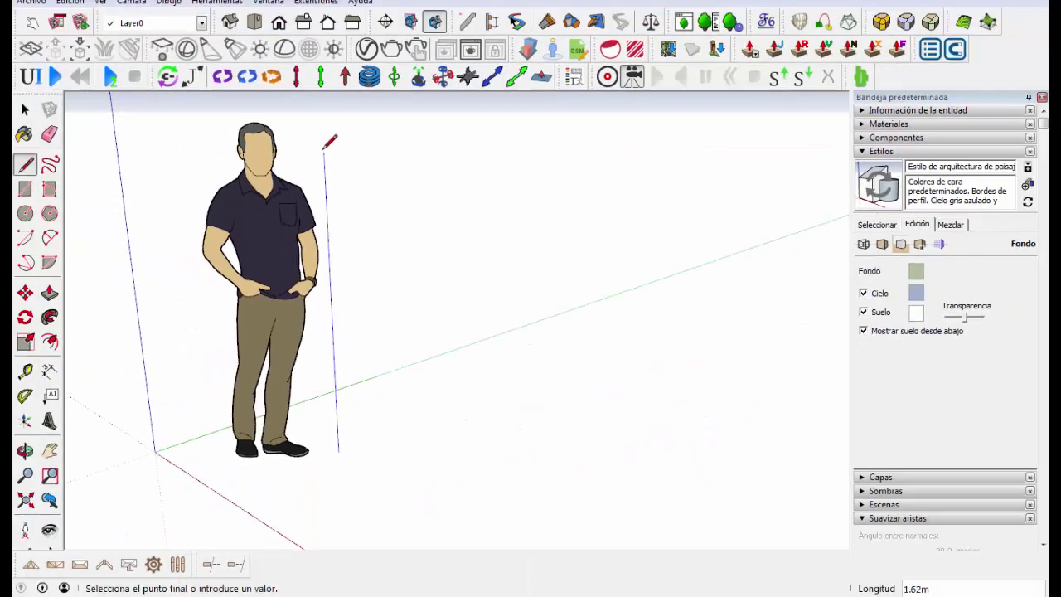
Fix the top end of the vertical reference line and reframe the figure
{"action": "left_click", "coordinate": [329, 107]}
{"action": "middle_click_drag", "start_coordinate": [334, 178], "coordinate": [492, 351]}
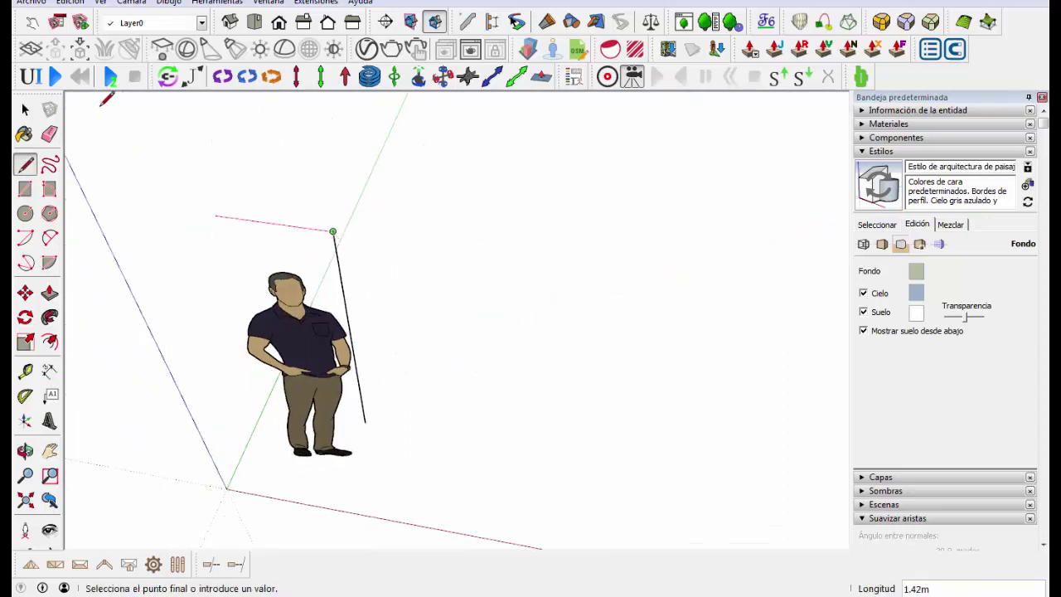
{"action": "left_click", "coordinate": [36, 106]}
{"action": "middle_click_drag", "start_coordinate": [364, 331], "coordinate": [415, 379]}
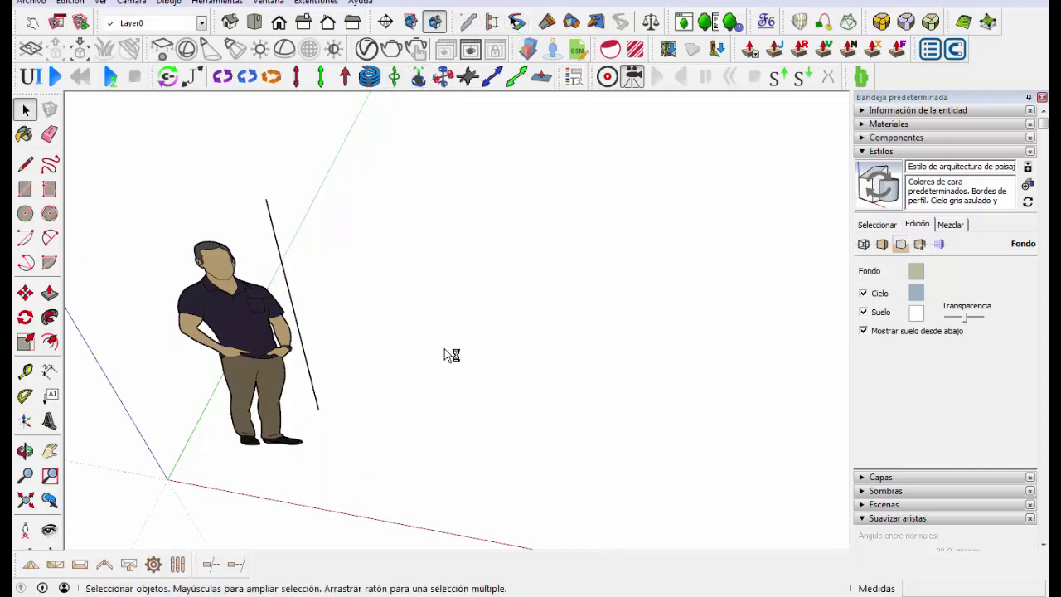
{"action": "scroll", "coordinate": [355, 429], "scroll_direction": "up", "scroll_amount": 2}
Draw the 0.10 m x 0.10 m square post base beside the figure
{"action": "key", "text": "r"}
{"action": "left_click", "coordinate": [310, 404]}
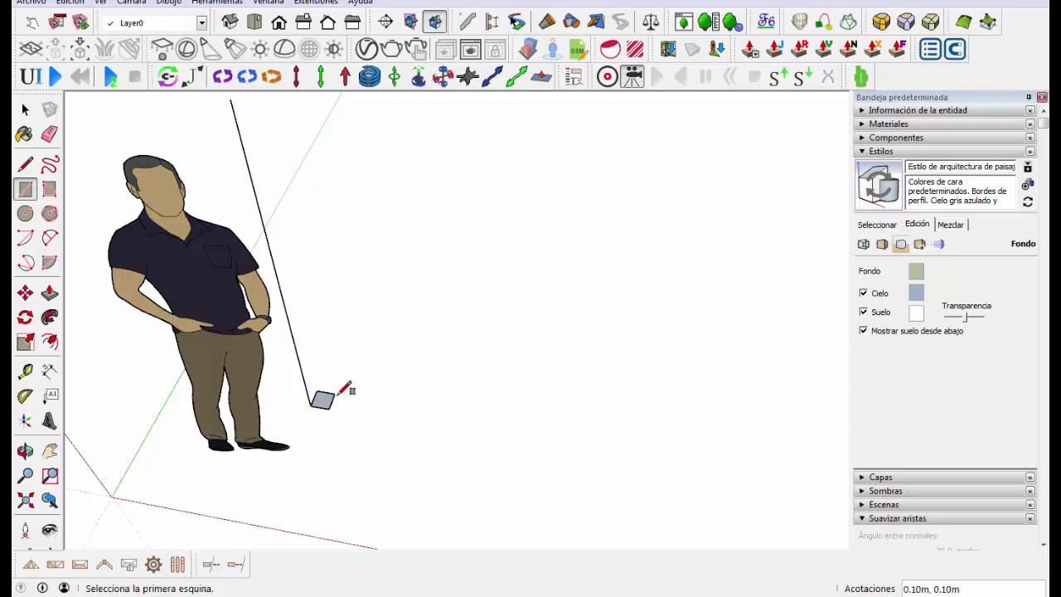
{"action": "left_click", "coordinate": [25, 108]}
{"action": "scroll", "coordinate": [307, 331], "scroll_direction": "up", "scroll_amount": 1}
{"action": "scroll", "coordinate": [276, 354], "scroll_direction": "up", "scroll_amount": 1}
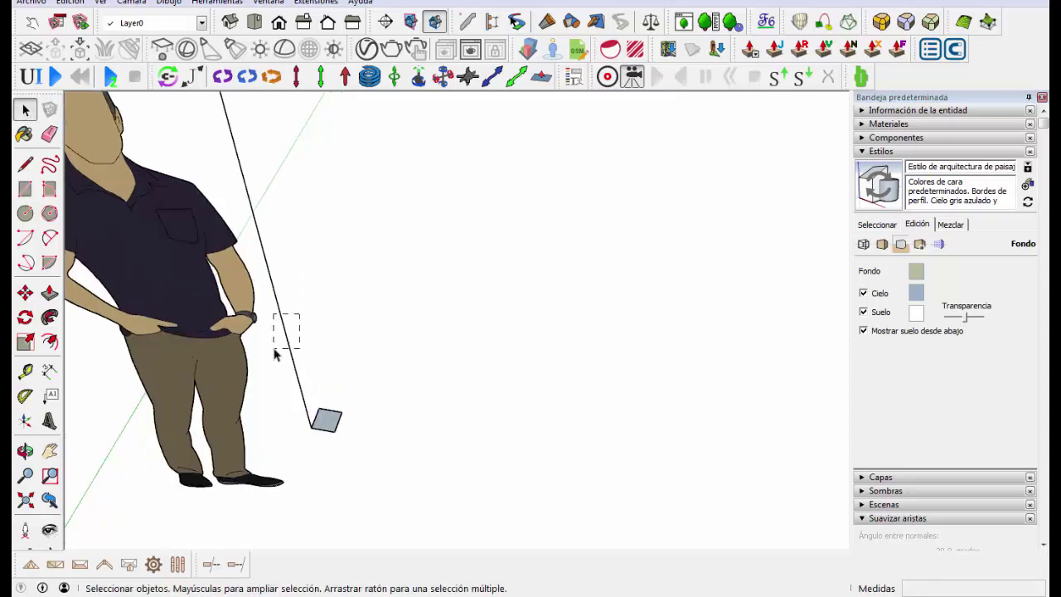
{"action": "scroll", "coordinate": [298, 356], "scroll_direction": "down", "scroll_amount": 1}
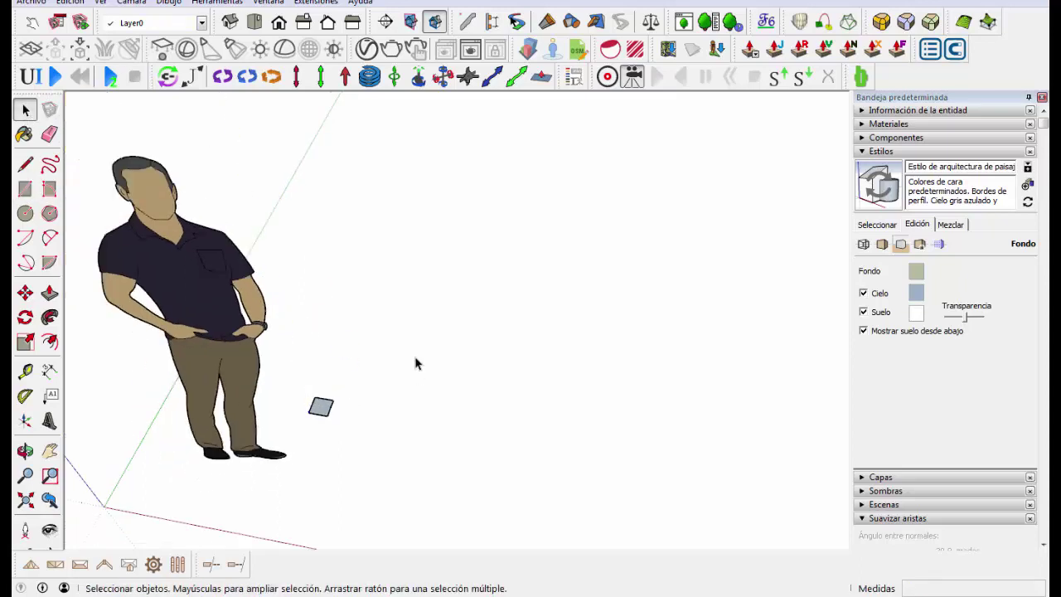
Push/Pull the square up 1.7 m into a post and select its top face
{"action": "left_click", "coordinate": [49, 292]}
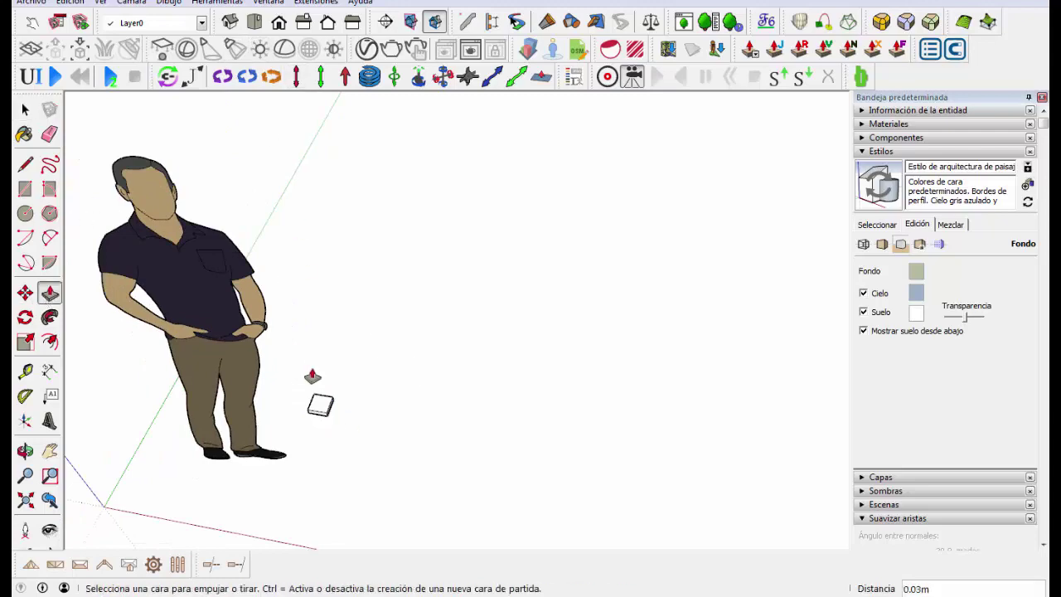
{"action": "left_click", "coordinate": [321, 405]}
{"action": "key", "text": "Return"}
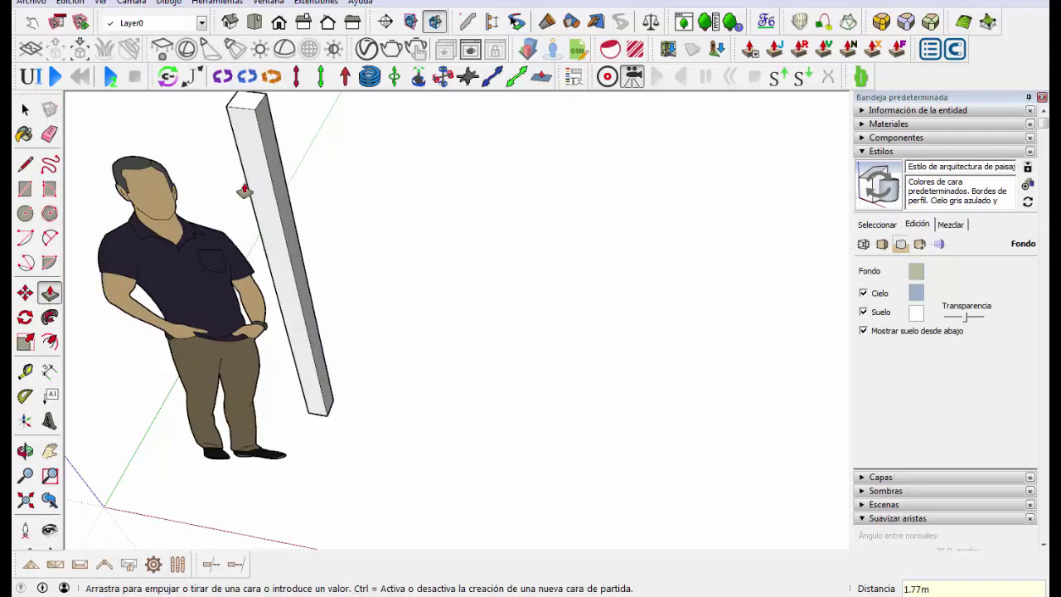
{"action": "scroll", "coordinate": [249, 191], "scroll_direction": "down", "scroll_amount": 3}
{"action": "scroll", "coordinate": [373, 233], "scroll_direction": "up", "scroll_amount": 5}
{"action": "key", "text": "space"}
{"action": "left_click", "coordinate": [382, 221]}
Make the post a group with Crear grupo
{"action": "right_click", "coordinate": [381, 221]}
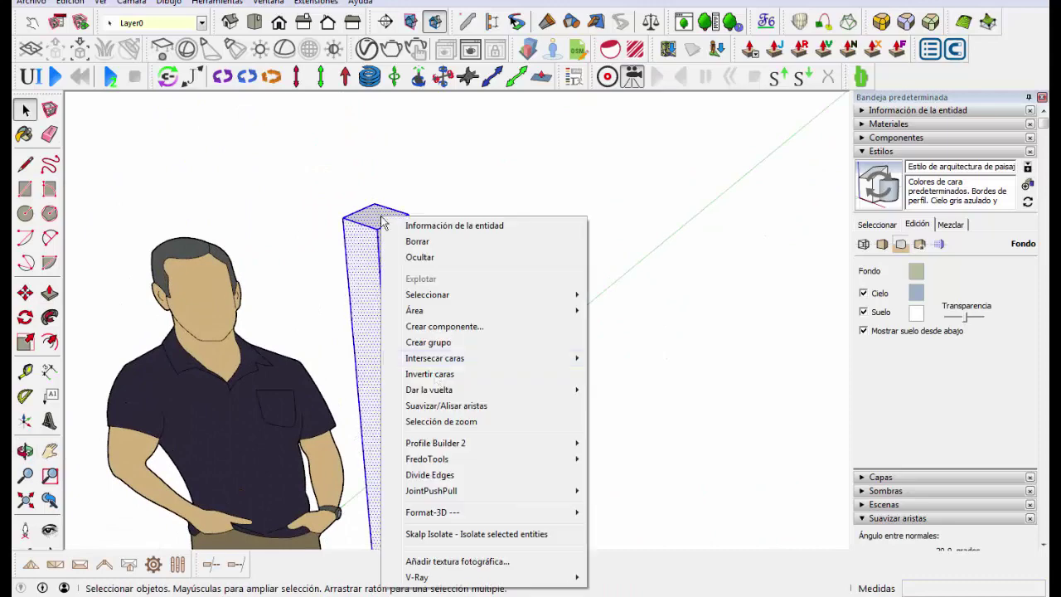
{"action": "left_click", "coordinate": [438, 340]}
{"action": "double_click", "coordinate": [378, 332]}
{"action": "left_click", "coordinate": [236, 120]}
{"action": "left_click", "coordinate": [71, 2]}
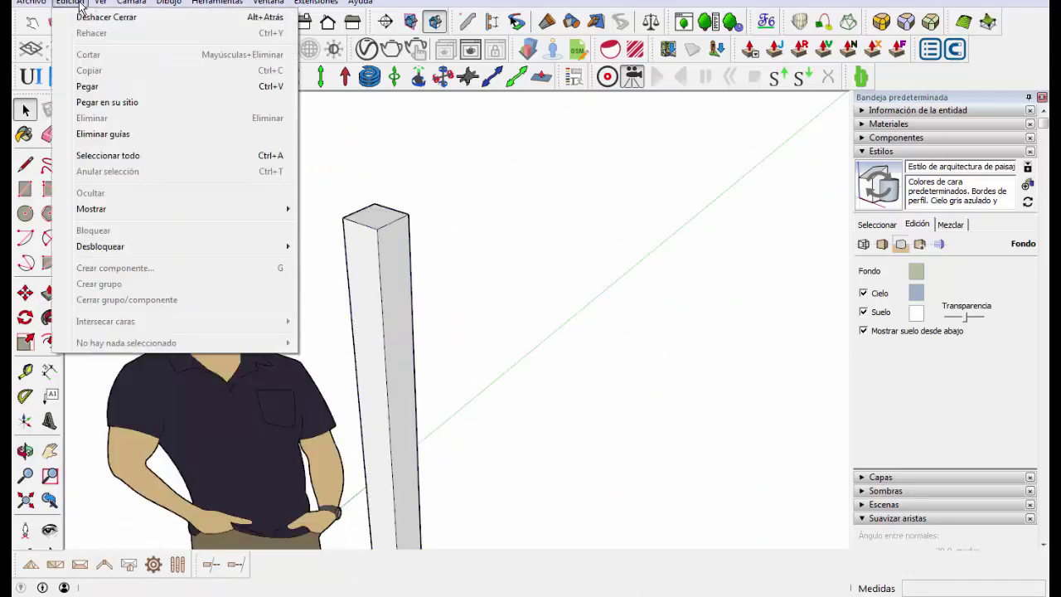
{"action": "left_click", "coordinate": [472, 206]}
Push/Pull a thin, wider cap onto the post top and select it
{"action": "key", "text": "p"}
{"action": "left_click", "coordinate": [359, 218]}
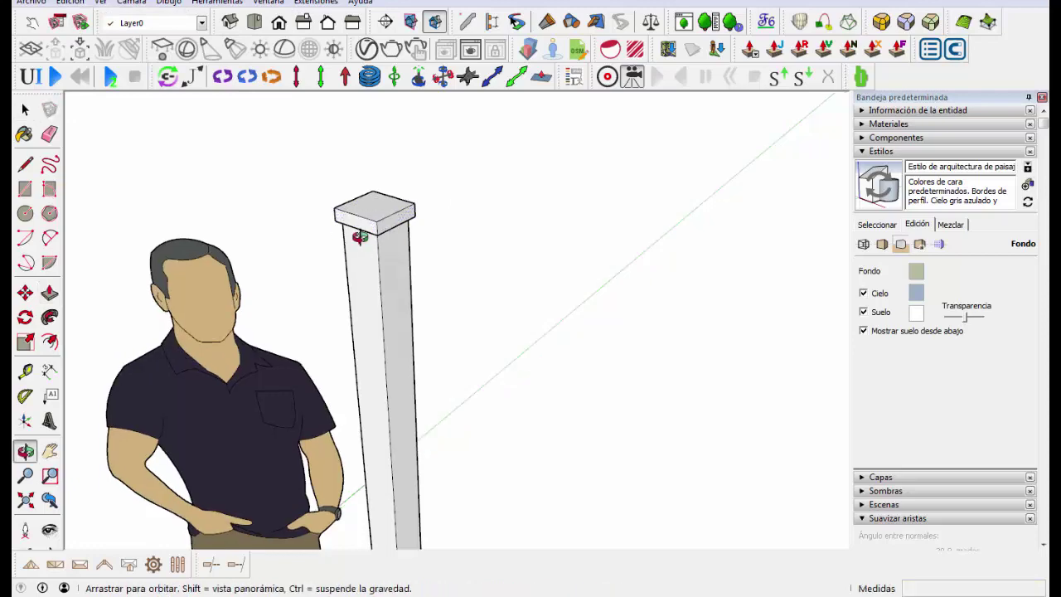
{"action": "mouse_move", "coordinate": [368, 229]}
{"action": "middle_mouse_down"}
{"action": "mouse_move", "coordinate": [318, 375]}
{"action": "mouse_move", "coordinate": [730, 426]}
{"action": "mouse_move", "coordinate": [476, 284]}
{"action": "middle_mouse_up"}
{"action": "left_click", "coordinate": [317, 376]}
{"action": "key", "text": "space"}
{"action": "left_click", "coordinate": [476, 284]}
Paint the post and cap with Madera ensamblada from the Madera materials
{"action": "left_click", "coordinate": [894, 229]}
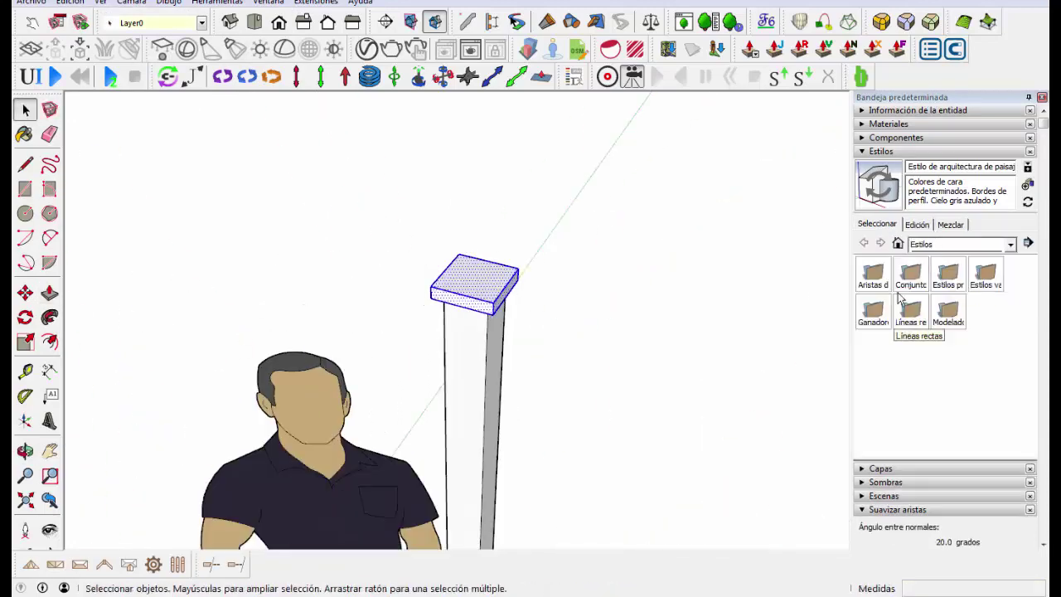
{"action": "left_click", "coordinate": [889, 123]}
{"action": "left_click", "coordinate": [1010, 216]}
{"action": "left_click", "coordinate": [937, 332]}
{"action": "left_click", "coordinate": [916, 290]}
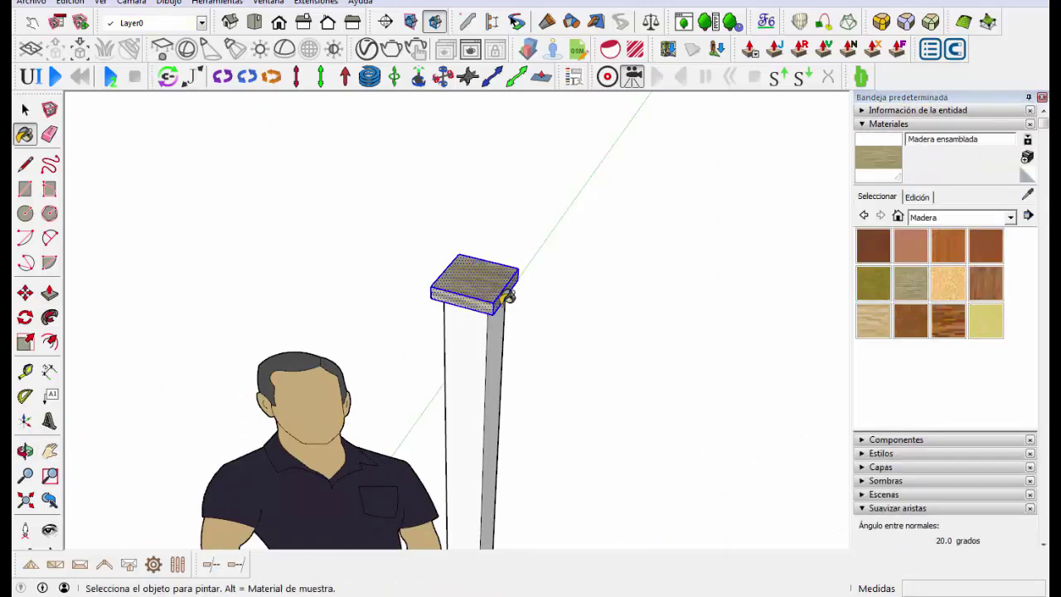
{"action": "left_click", "coordinate": [469, 373]}
{"action": "middle_click_drag", "start_coordinate": [468, 373], "coordinate": [421, 307]}
{"action": "key", "text": "space"}
{"action": "scroll", "coordinate": [546, 332], "scroll_direction": "up", "scroll_amount": 3}
Check the post group's face options, then orbit and zoom toward the post base
{"action": "double_click", "coordinate": [545, 331]}
{"action": "right_click", "coordinate": [562, 332]}
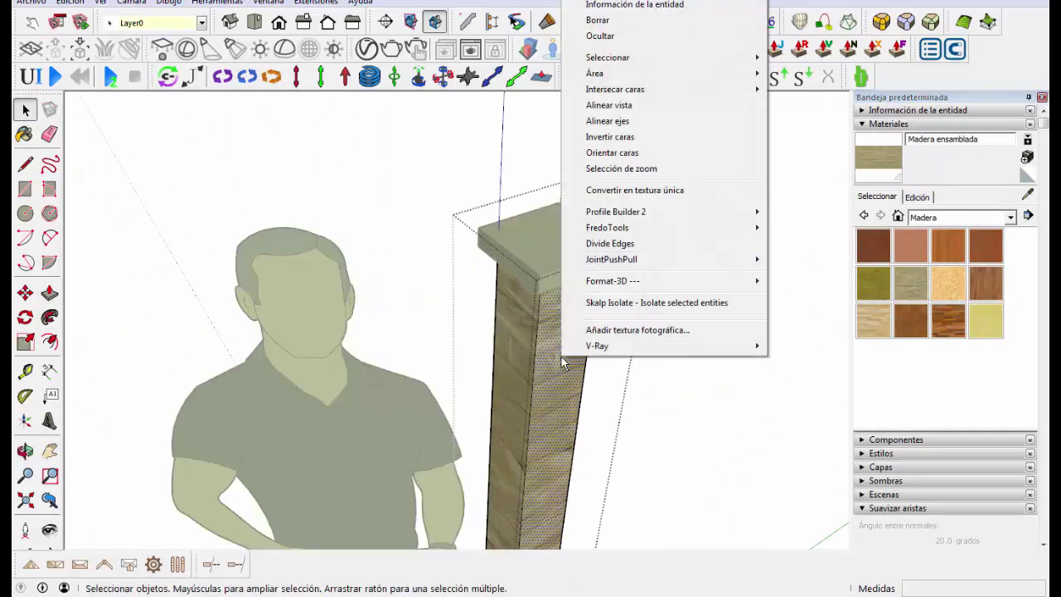
{"action": "key", "text": "Escape"}
{"action": "scroll", "coordinate": [530, 332], "scroll_direction": "down", "scroll_amount": 5}
{"action": "middle_click_drag", "start_coordinate": [530, 331], "coordinate": [497, 373]}
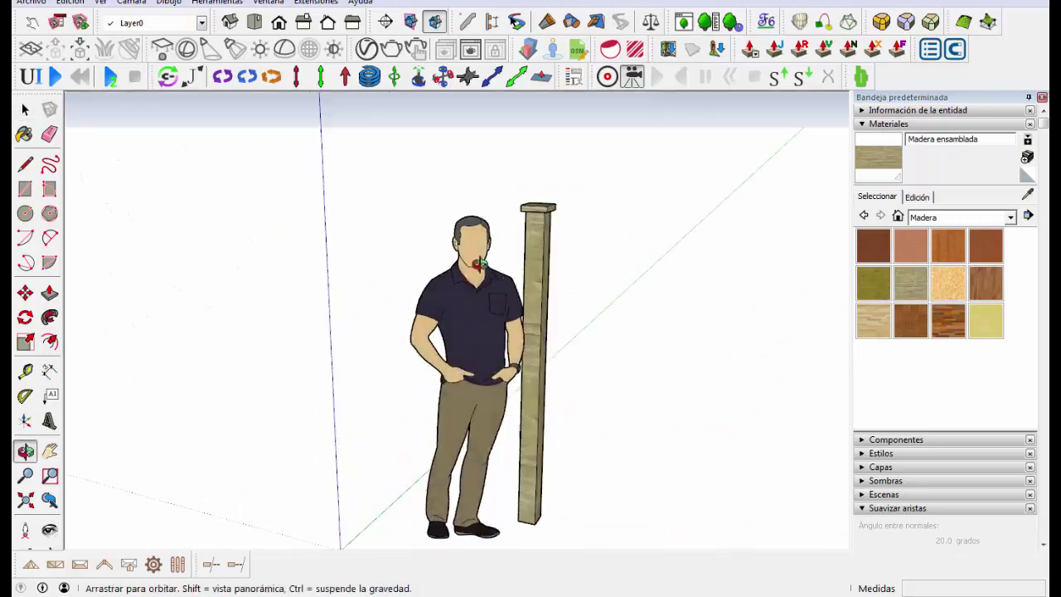
{"action": "scroll", "coordinate": [497, 398], "scroll_direction": "up", "scroll_amount": 3}
{"action": "scroll", "coordinate": [492, 430], "scroll_direction": "up", "scroll_amount": 3}
Draw a thin face at the post's bottom corner and pull it up 1 m into a board
{"action": "middle_click_drag", "start_coordinate": [207, 401], "coordinate": [249, 389]}
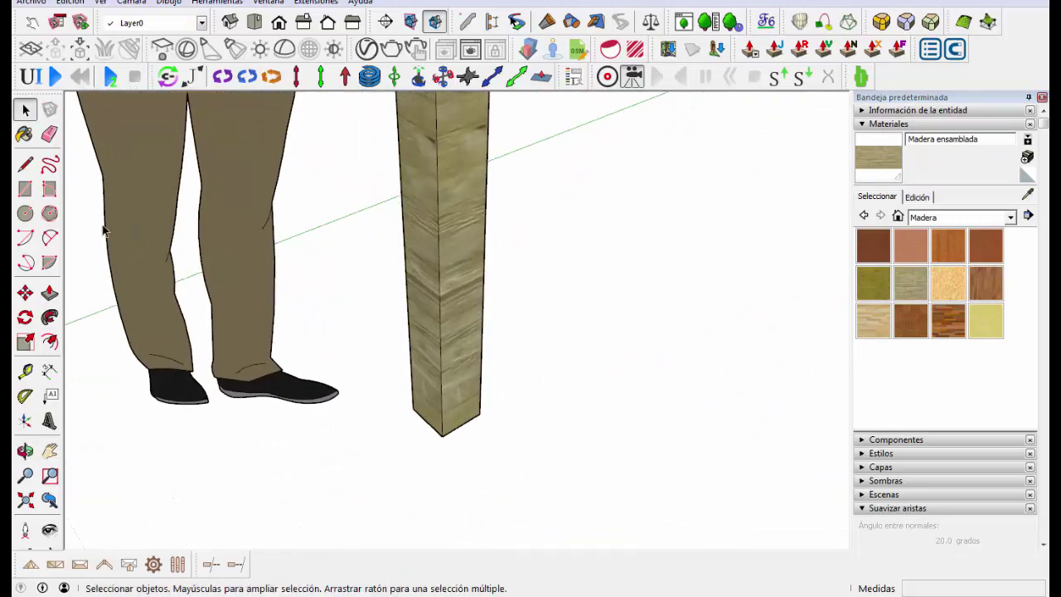
{"action": "left_click", "coordinate": [25, 164]}
{"action": "left_click", "coordinate": [479, 412]}
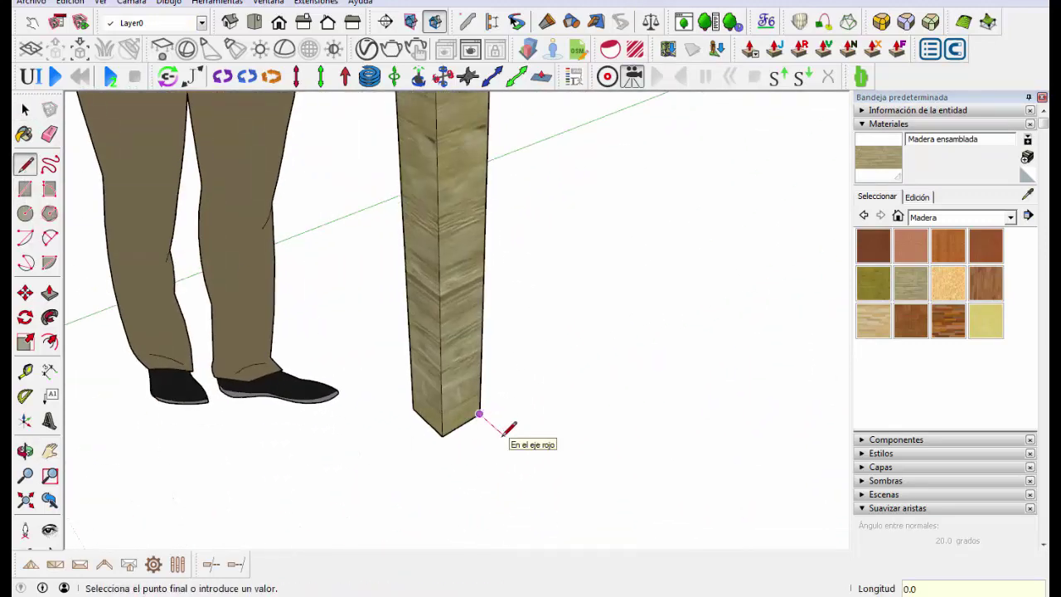
{"action": "key", "text": "p"}
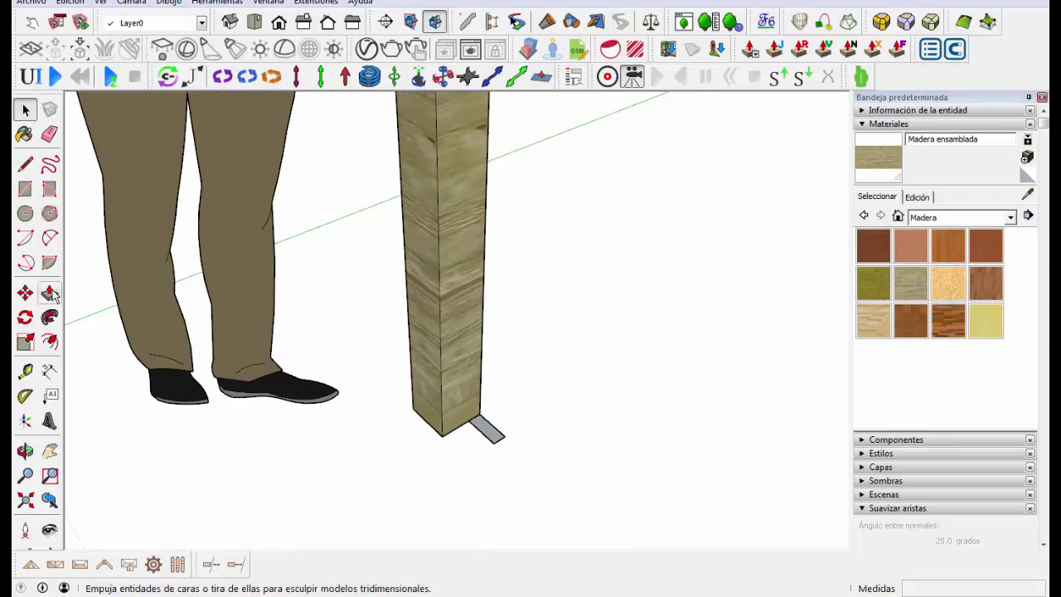
{"action": "left_click", "coordinate": [487, 427]}
{"action": "scroll", "coordinate": [488, 426], "scroll_direction": "down", "scroll_amount": 5}
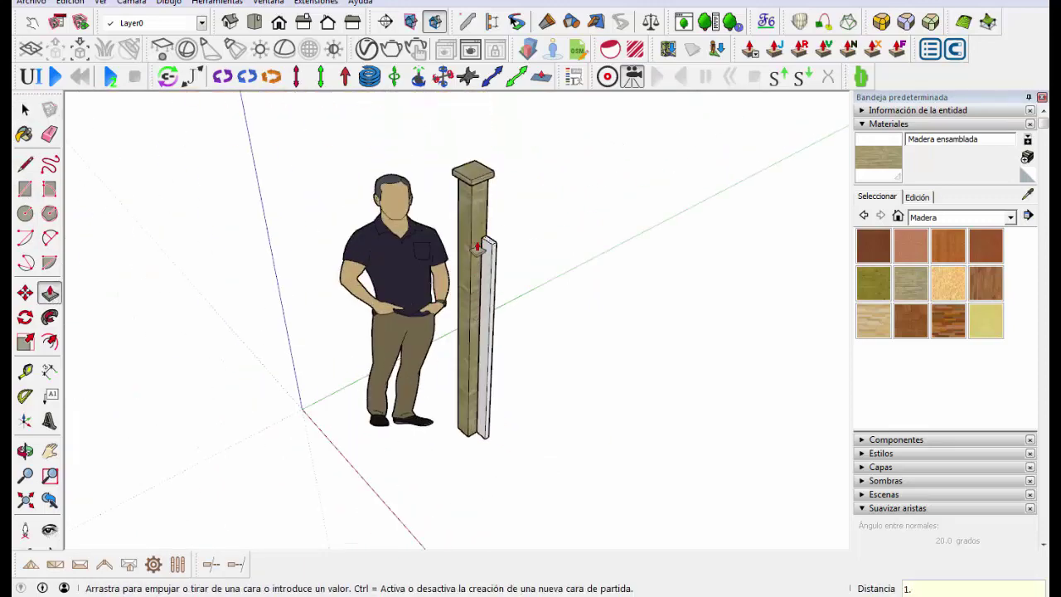
{"action": "left_click", "coordinate": [477, 247]}
{"action": "key", "text": "space"}
{"action": "scroll", "coordinate": [487, 224], "scroll_direction": "up", "scroll_amount": 2}
Paint the thin board with Madera ensamblada wood
{"action": "left_click", "coordinate": [487, 365]}
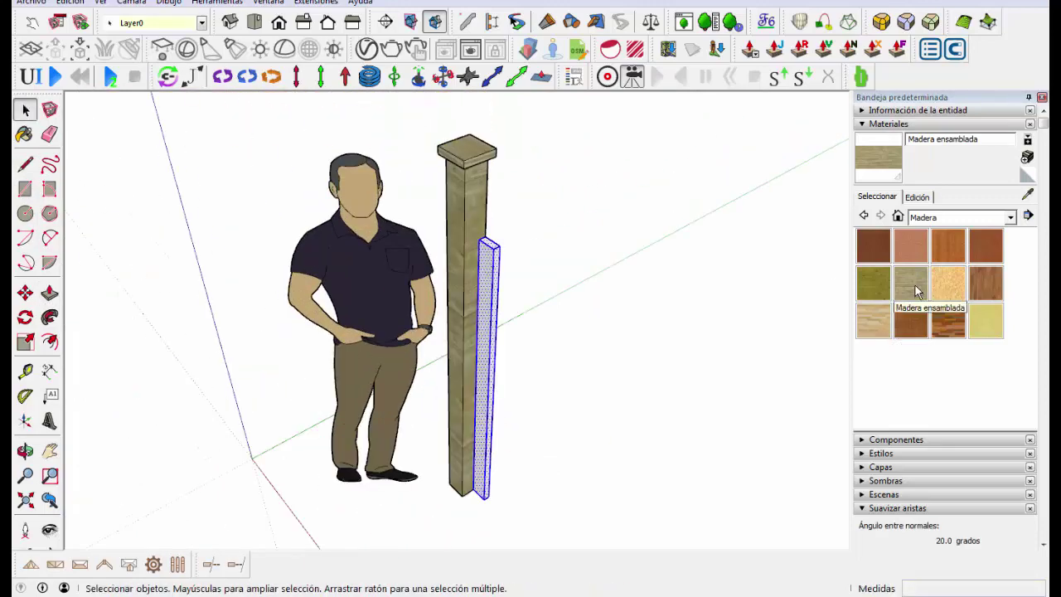
{"action": "left_click", "coordinate": [25, 134]}
{"action": "scroll", "coordinate": [464, 249], "scroll_direction": "up", "scroll_amount": 3}
{"action": "right_click", "coordinate": [486, 225]}
{"action": "key", "text": "Escape"}
{"action": "scroll", "coordinate": [464, 249], "scroll_direction": "down", "scroll_amount": 3}
{"action": "scroll", "coordinate": [464, 248], "scroll_direction": "up", "scroll_amount": 3}
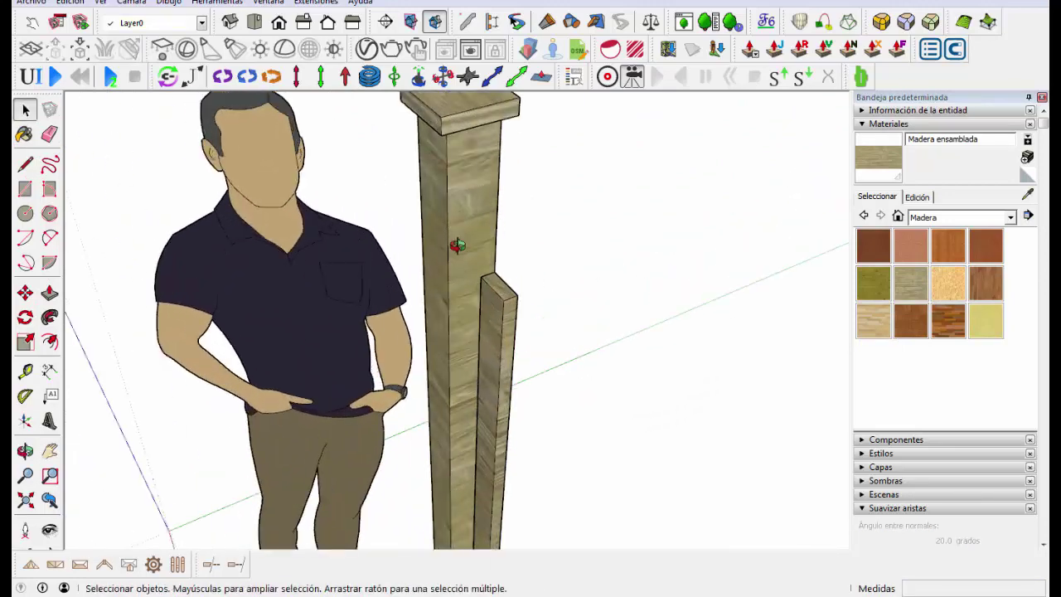
{"action": "mouse_move", "coordinate": [464, 248]}
{"action": "middle_mouse_down"}
{"action": "mouse_move", "coordinate": [252, 269]}
{"action": "mouse_move", "coordinate": [592, 331]}
{"action": "mouse_move", "coordinate": [504, 206]}
{"action": "middle_mouse_up"}
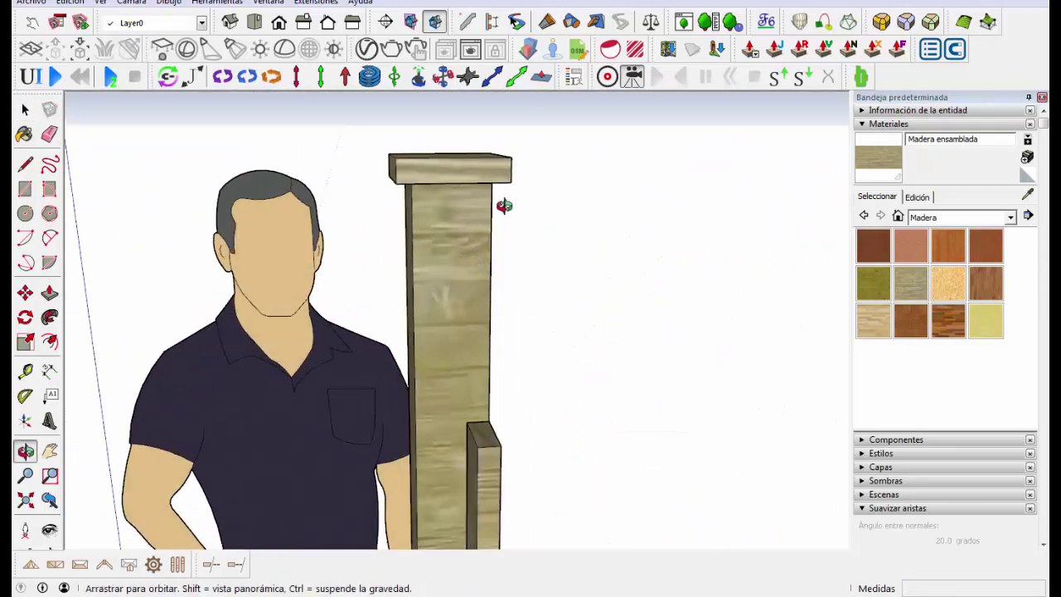
Draw a trial face on the cap's edge, pull it into a white panel, and select it
{"action": "left_click", "coordinate": [25, 164]}
{"action": "left_click", "coordinate": [489, 427]}
{"action": "middle_click_drag", "start_coordinate": [504, 420], "coordinate": [512, 181]}
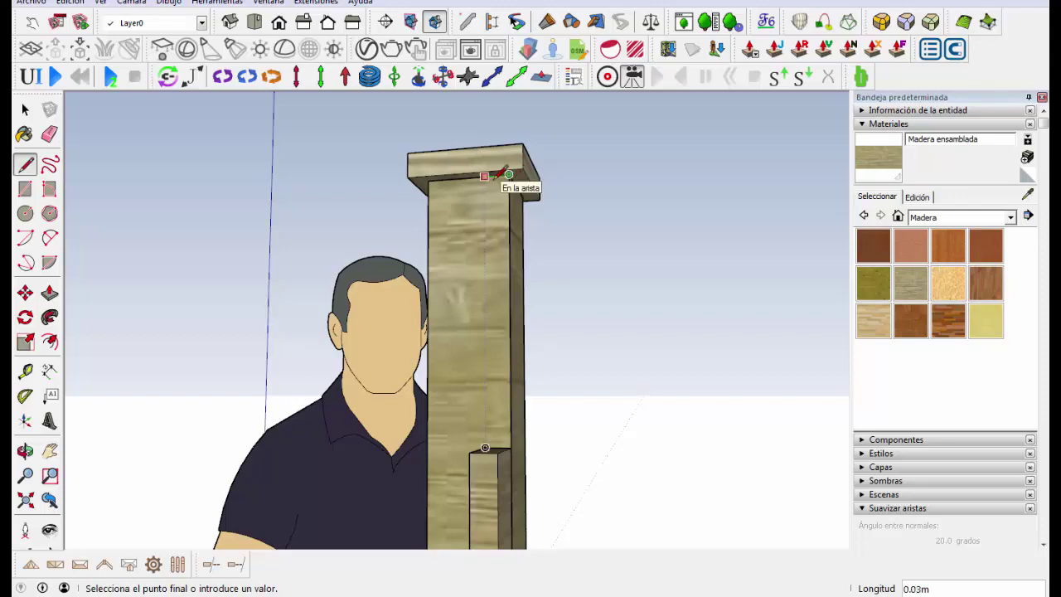
{"action": "left_click", "coordinate": [486, 441]}
{"action": "scroll", "coordinate": [663, 477], "scroll_direction": "down", "scroll_amount": 3}
{"action": "middle_click_drag", "start_coordinate": [663, 477], "coordinate": [581, 373]}
{"action": "key", "text": "p"}
{"action": "left_click_drag", "start_coordinate": [514, 373], "coordinate": [635, 428]}
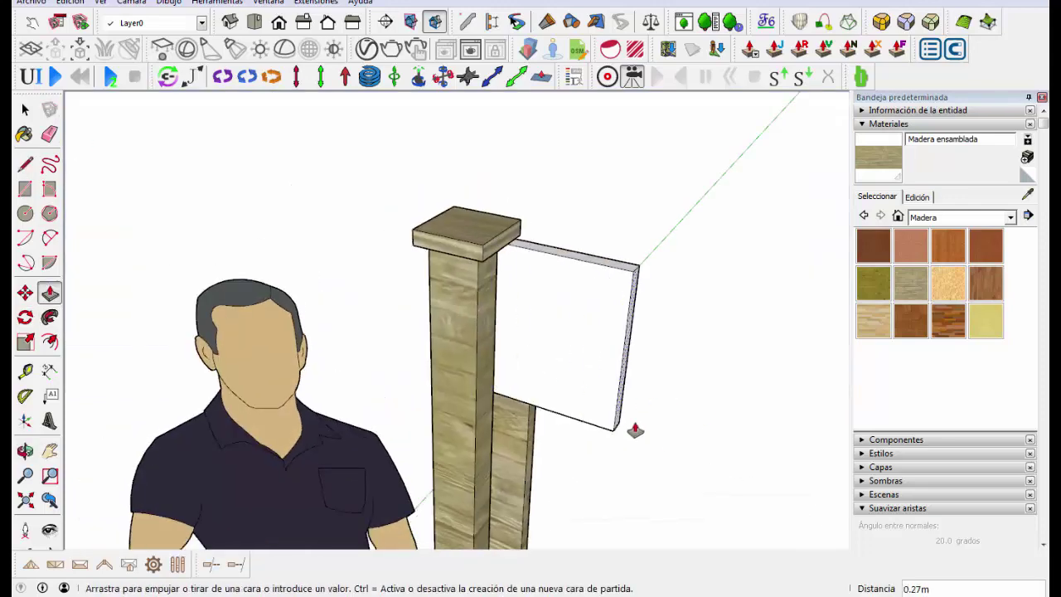
{"action": "key", "text": "space"}
{"action": "left_click", "coordinate": [612, 375]}
Delete the trial panel and build a thin board on the post's upper side
{"action": "key", "text": "Delete"}
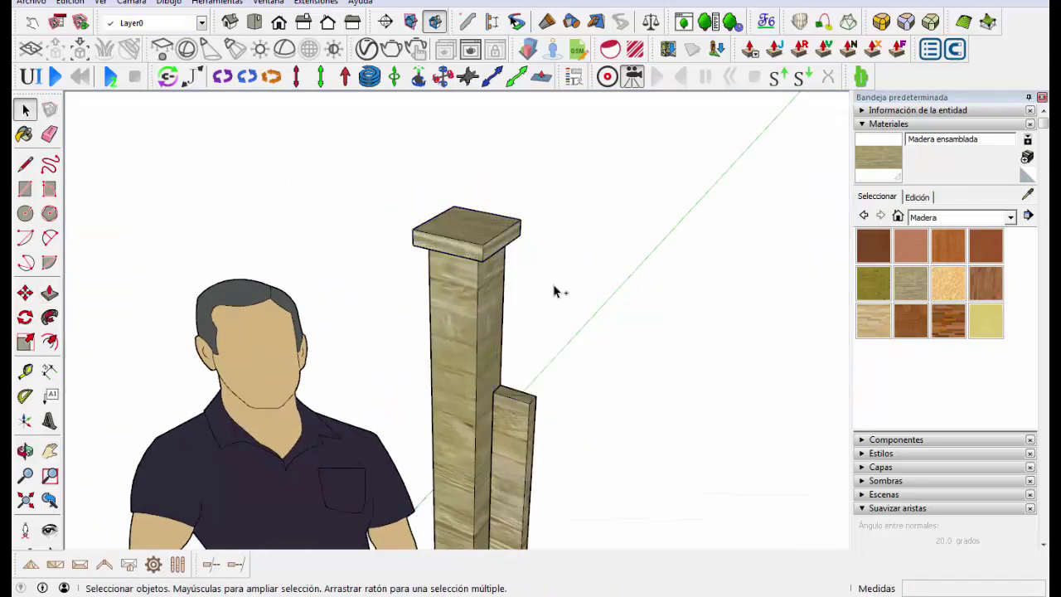
{"action": "right_click", "coordinate": [490, 224]}
{"action": "key", "text": "Escape"}
{"action": "key", "text": "r"}
{"action": "middle_click_drag", "start_coordinate": [514, 190], "coordinate": [518, 236]}
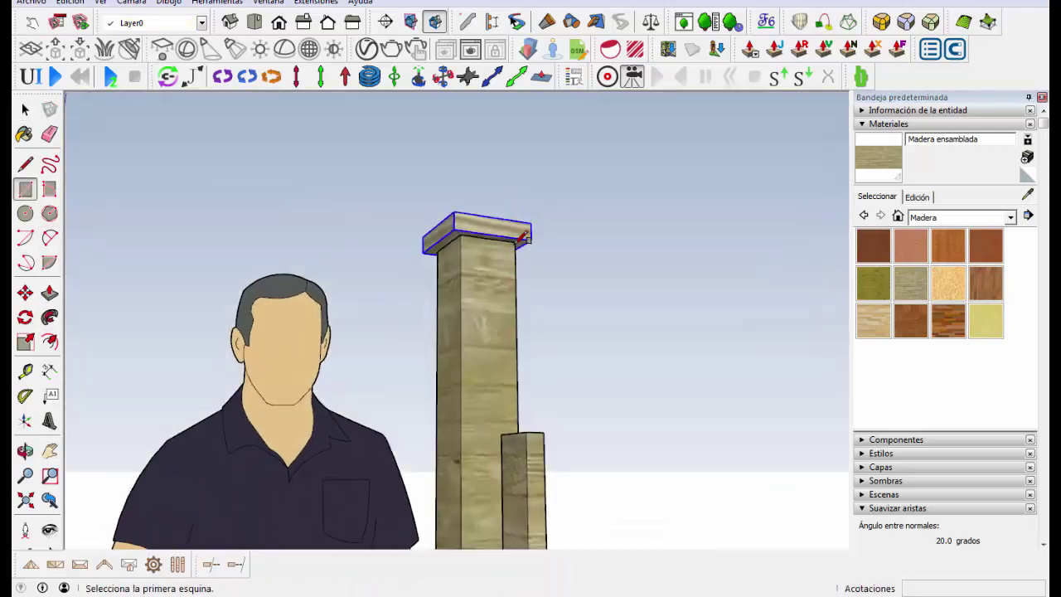
{"action": "left_click", "coordinate": [504, 505]}
{"action": "left_click", "coordinate": [501, 265]}
{"action": "scroll", "coordinate": [502, 265], "scroll_direction": "up", "scroll_amount": 3}
{"action": "key", "text": "p"}
{"action": "left_click_drag", "start_coordinate": [509, 392], "coordinate": [516, 324]}
{"action": "key", "text": "space"}
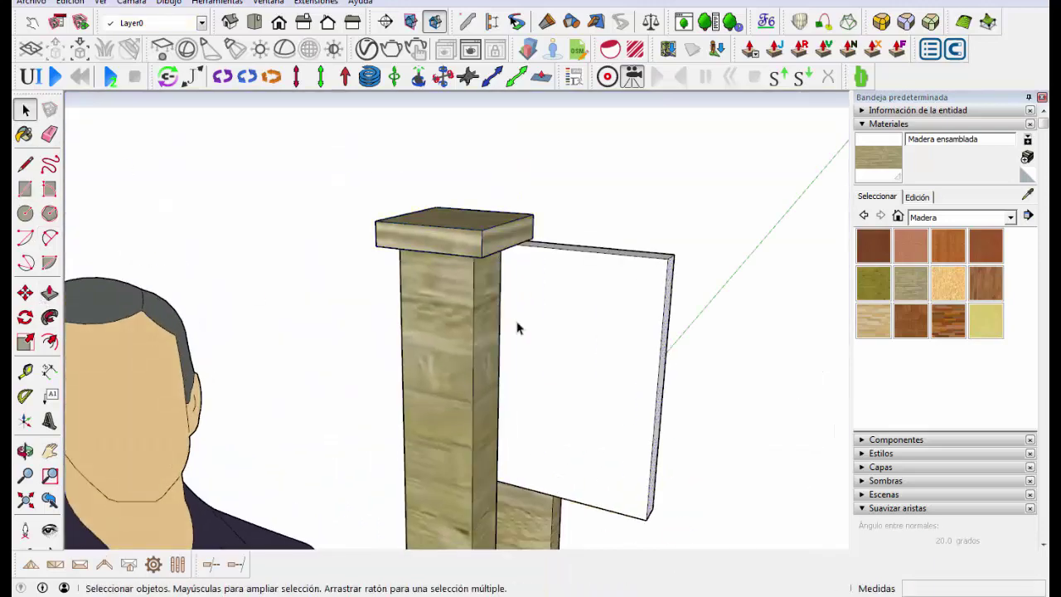
{"action": "left_click", "coordinate": [517, 324]}
Apply Cerca con enrejado natural from the Jardinería materials to the board
{"action": "left_click", "coordinate": [966, 217]}
{"action": "left_click", "coordinate": [966, 314]}
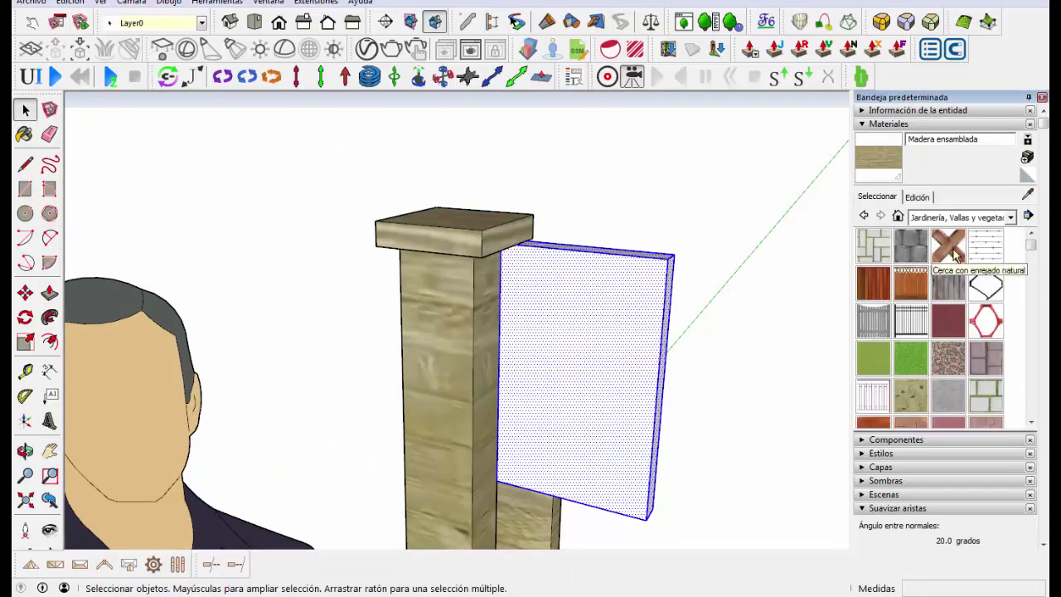
{"action": "left_click", "coordinate": [947, 246]}
{"action": "left_click", "coordinate": [580, 373]}
{"action": "key", "text": "space"}
{"action": "scroll", "coordinate": [580, 332], "scroll_direction": "down", "scroll_amount": 3}
{"action": "mouse_move", "coordinate": [580, 332]}
{"action": "middle_mouse_down"}
{"action": "mouse_move", "coordinate": [622, 283]}
{"action": "mouse_move", "coordinate": [473, 310]}
{"action": "middle_mouse_up"}
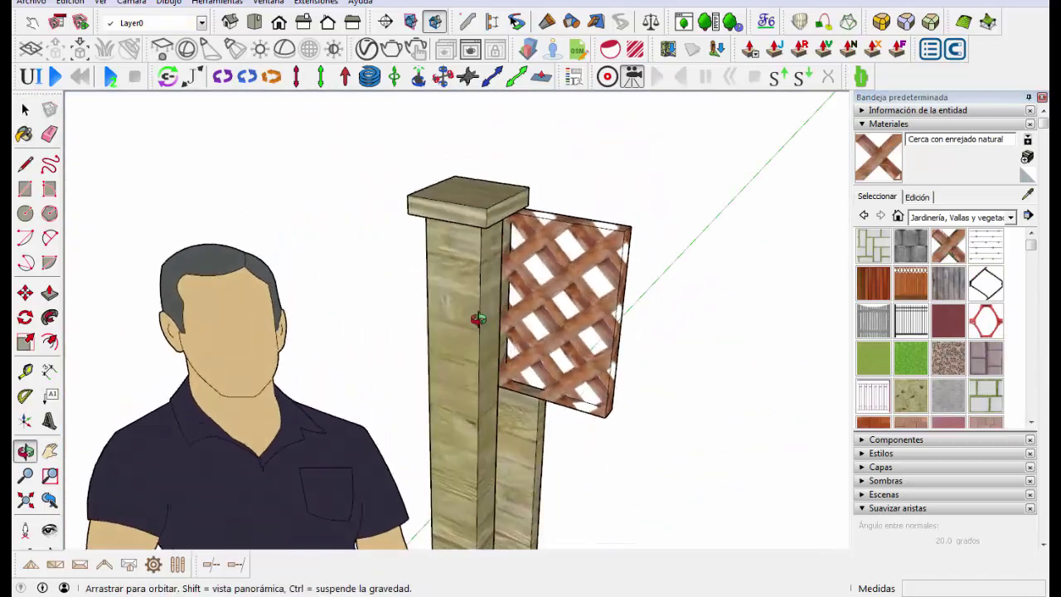
{"action": "scroll", "coordinate": [473, 310], "scroll_direction": "down", "scroll_amount": 5}
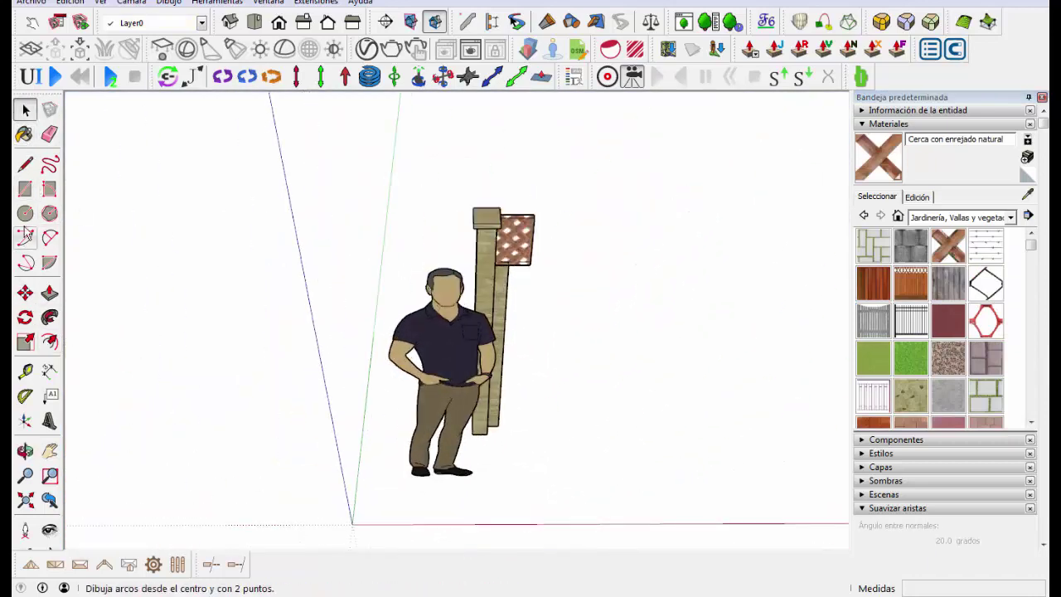
{"action": "left_click", "coordinate": [25, 164]}
{"action": "scroll", "coordinate": [559, 521], "scroll_direction": "up", "scroll_amount": 3}
{"action": "left_click", "coordinate": [609, 505]}
Draw a thin 0.03 × 0.29 m rectangle face for the board profile
{"action": "left_click", "coordinate": [598, 440]}
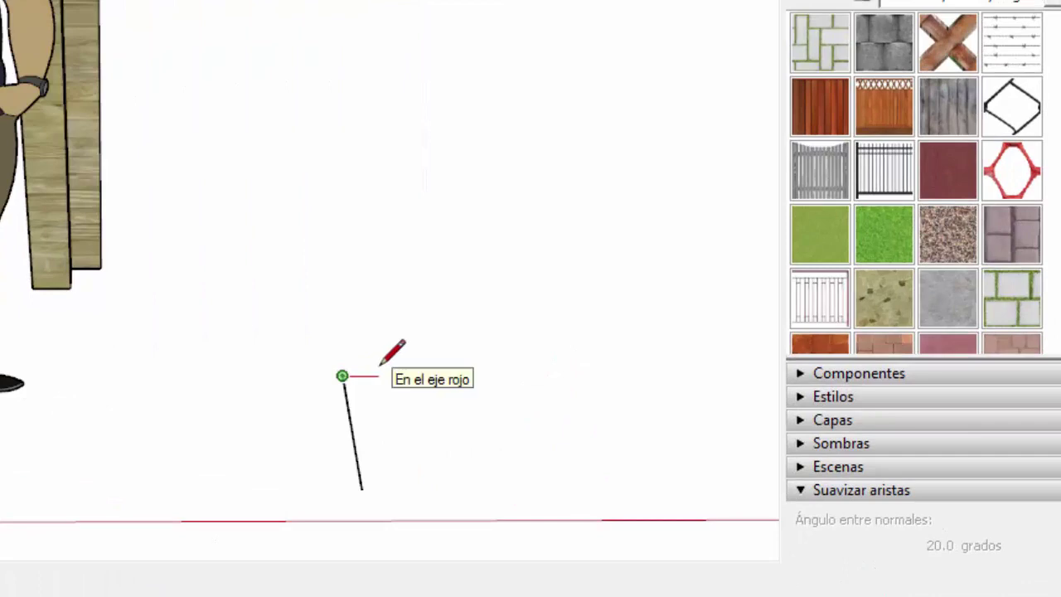
{"action": "left_click", "coordinate": [358, 376]}
{"action": "scroll", "coordinate": [373, 489], "scroll_direction": "up", "scroll_amount": 2}
{"action": "left_click", "coordinate": [379, 485]}
{"action": "left_click", "coordinate": [360, 488]}
{"action": "key", "text": "space"}
Save it as profile cercamadera 29cm with Fencing Lattice material and Bottom-Left alignment
{"action": "left_click", "coordinate": [356, 364]}
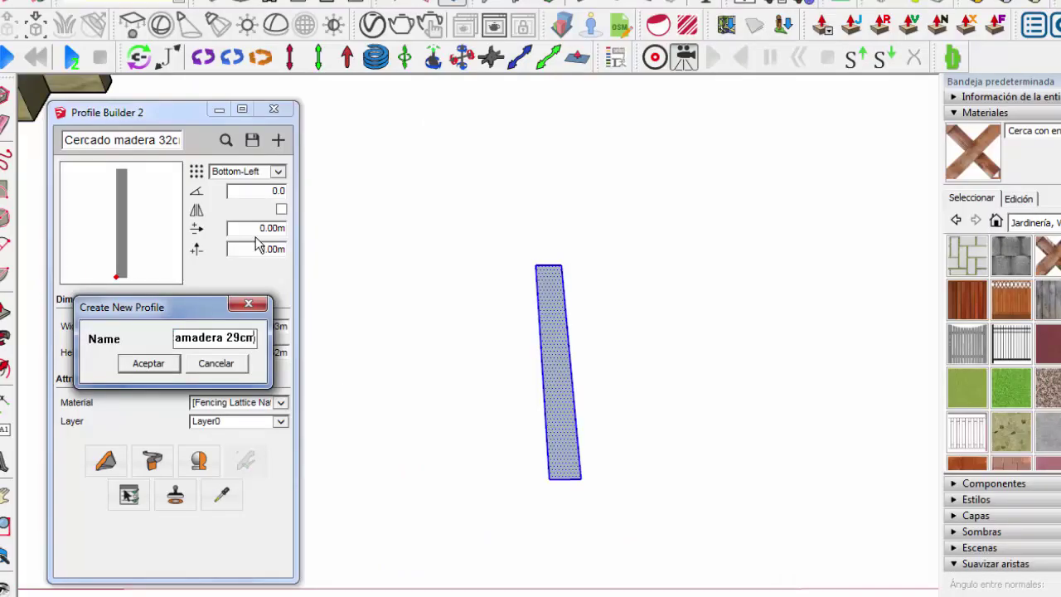
{"action": "left_click", "coordinate": [162, 365]}
{"action": "left_click", "coordinate": [281, 402]}
{"action": "left_click", "coordinate": [236, 489]}
{"action": "left_click", "coordinate": [278, 173]}
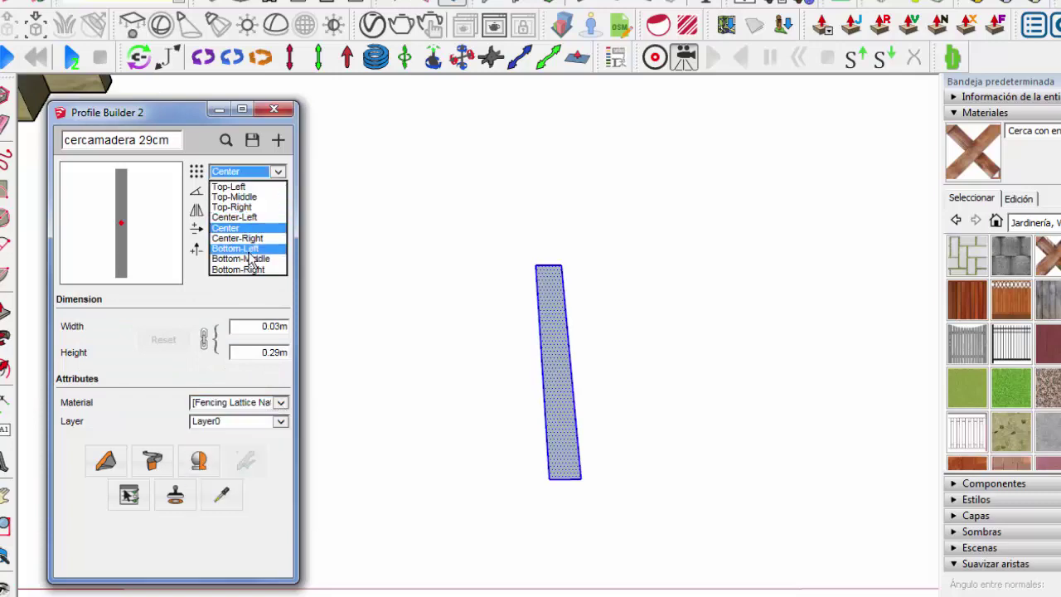
{"action": "left_click", "coordinate": [235, 248]}
Build a run of vertical boards from the post's top edge beneath the lattice, then inspect them
{"action": "left_click", "coordinate": [105, 461]}
{"action": "scroll", "coordinate": [431, 230], "scroll_direction": "up", "scroll_amount": 5}
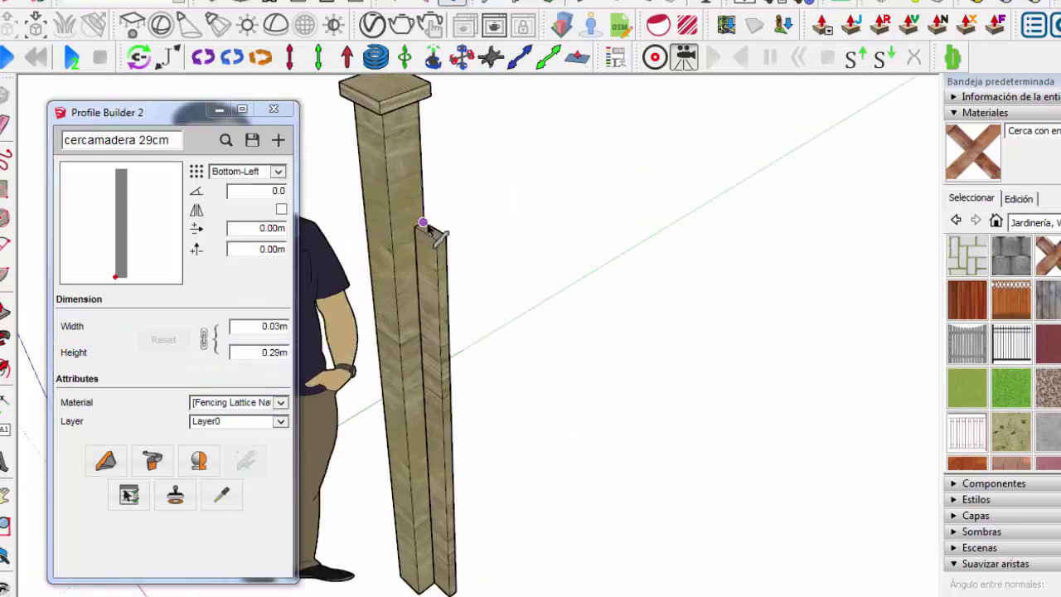
{"action": "left_click", "coordinate": [424, 224]}
{"action": "scroll", "coordinate": [729, 171], "scroll_direction": "down", "scroll_amount": 3}
{"action": "scroll", "coordinate": [497, 190], "scroll_direction": "up", "scroll_amount": 3}
{"action": "scroll", "coordinate": [496, 186], "scroll_direction": "up", "scroll_amount": 2}
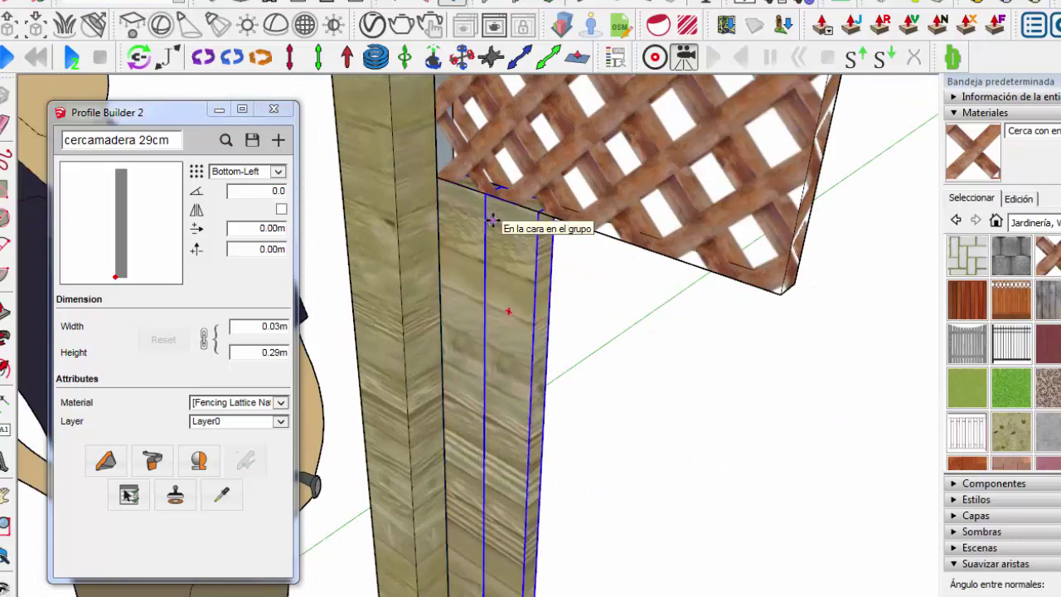
{"action": "scroll", "coordinate": [492, 220], "scroll_direction": "down", "scroll_amount": 3}
{"action": "scroll", "coordinate": [492, 220], "scroll_direction": "down", "scroll_amount": 3}
{"action": "mouse_move", "coordinate": [492, 221]}
{"action": "middle_mouse_down"}
{"action": "mouse_move", "coordinate": [537, 188]}
{"action": "mouse_move", "coordinate": [635, 202]}
{"action": "middle_mouse_up"}
{"action": "scroll", "coordinate": [537, 187], "scroll_direction": "up", "scroll_amount": 4}
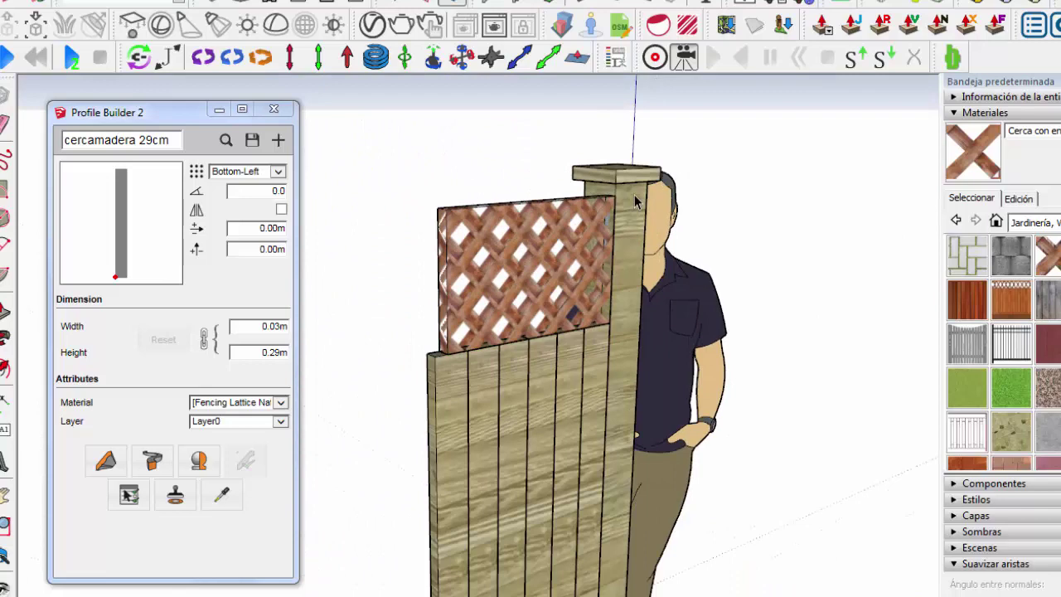
{"action": "scroll", "coordinate": [635, 201], "scroll_direction": "up", "scroll_amount": 2}
{"action": "scroll", "coordinate": [693, 306], "scroll_direction": "down", "scroll_amount": 4}
{"action": "scroll", "coordinate": [671, 264], "scroll_direction": "down", "scroll_amount": 2}
{"action": "scroll", "coordinate": [610, 475], "scroll_direction": "up", "scroll_amount": 3}
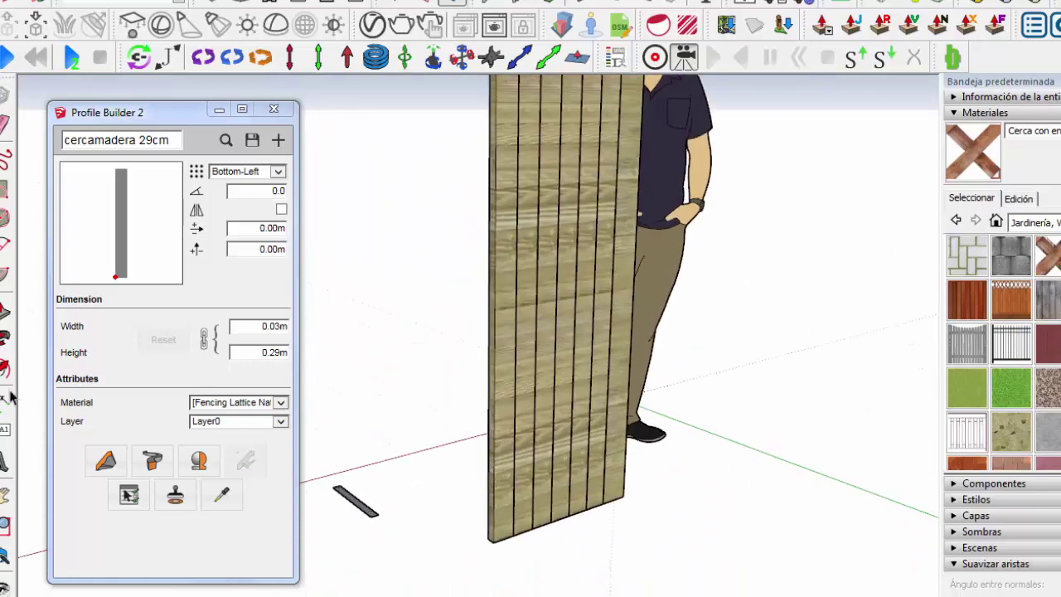
{"action": "scroll", "coordinate": [613, 493], "scroll_direction": "up", "scroll_amount": 3}
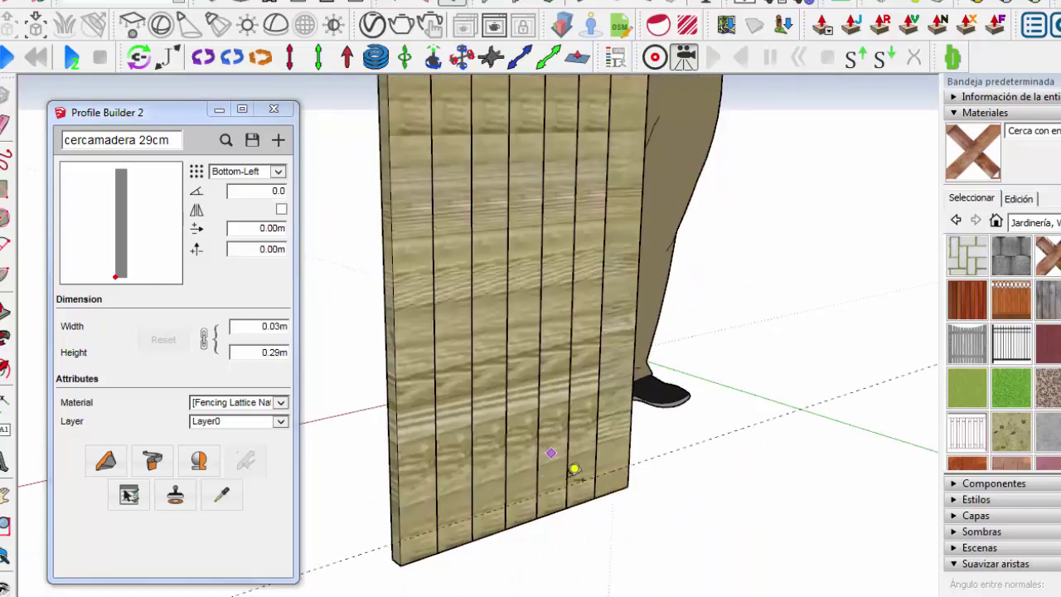
{"action": "scroll", "coordinate": [454, 483], "scroll_direction": "down", "scroll_amount": 2}
{"action": "scroll", "coordinate": [571, 192], "scroll_direction": "down", "scroll_amount": 2}
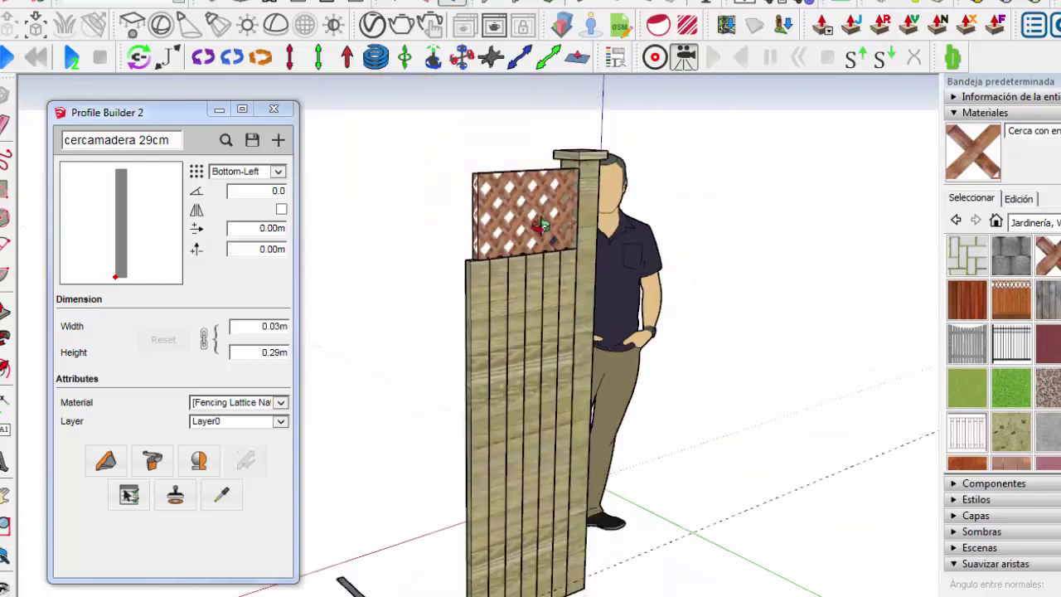
{"action": "scroll", "coordinate": [466, 171], "scroll_direction": "up", "scroll_amount": 3}
{"action": "scroll", "coordinate": [459, 157], "scroll_direction": "up", "scroll_amount": 2}
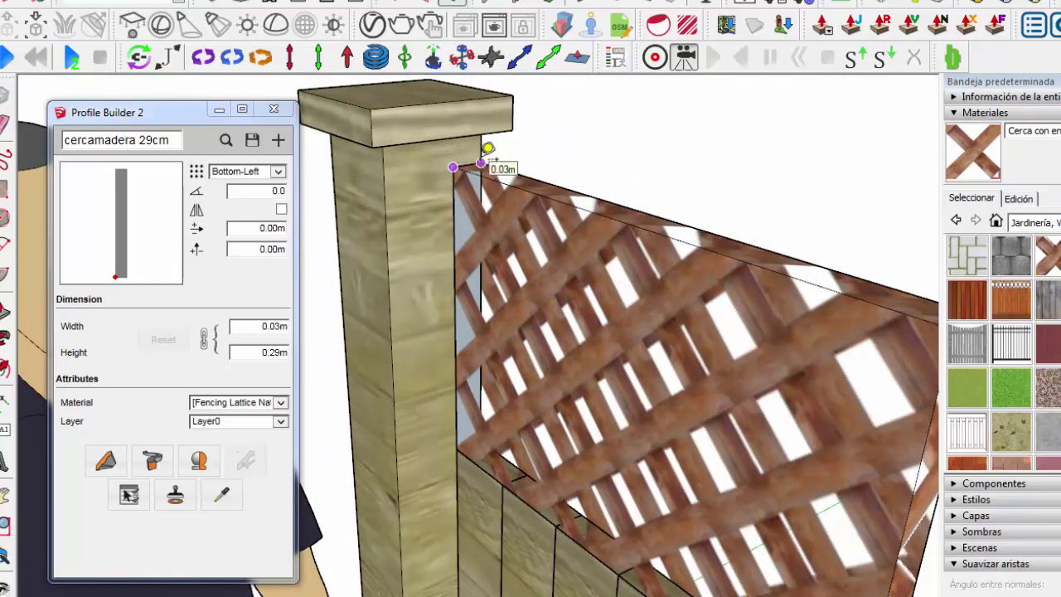
{"action": "middle_click_drag", "start_coordinate": [456, 152], "coordinate": [502, 147]}
{"action": "scroll", "coordinate": [506, 265], "scroll_direction": "down", "scroll_amount": 5}
{"action": "scroll", "coordinate": [505, 265], "scroll_direction": "down", "scroll_amount": 5}
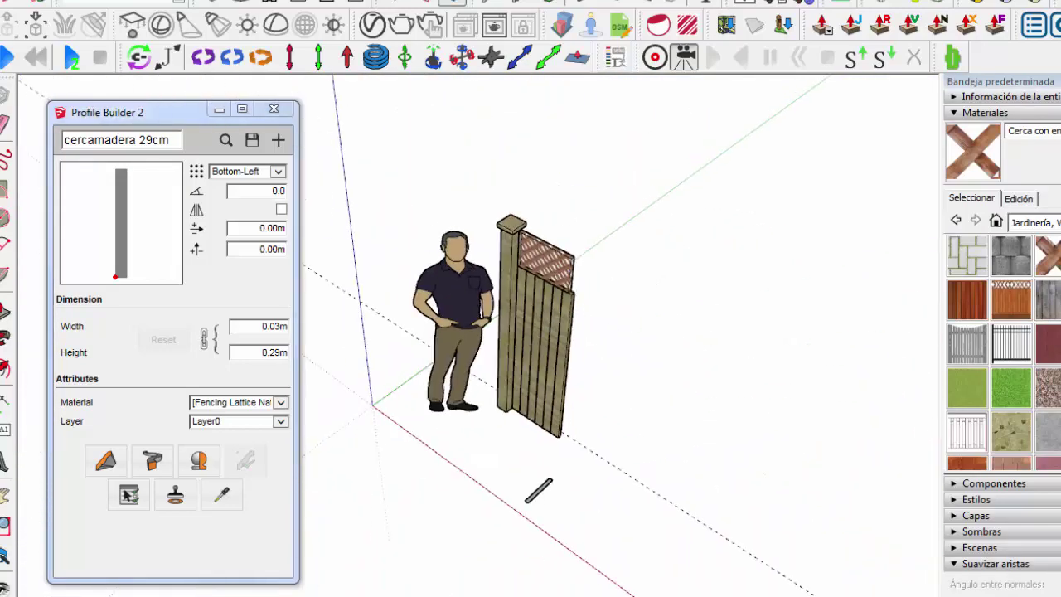
{"action": "scroll", "coordinate": [485, 390], "scroll_direction": "up", "scroll_amount": 5}
{"action": "scroll", "coordinate": [563, 427], "scroll_direction": "up", "scroll_amount": 1}
{"action": "scroll", "coordinate": [519, 428], "scroll_direction": "up", "scroll_amount": 1}
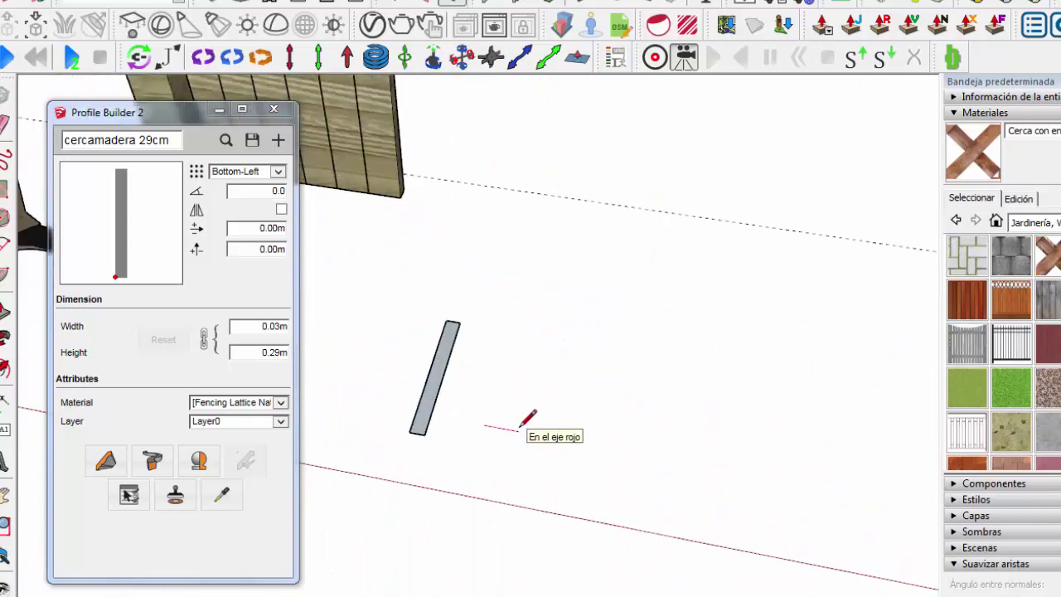
Draw a 0.09 × 0.03 m rectangle face for the top rail
{"action": "scroll", "coordinate": [520, 429], "scroll_direction": "up", "scroll_amount": 2}
{"action": "left_click", "coordinate": [530, 441]}
{"action": "left_click", "coordinate": [533, 420]}
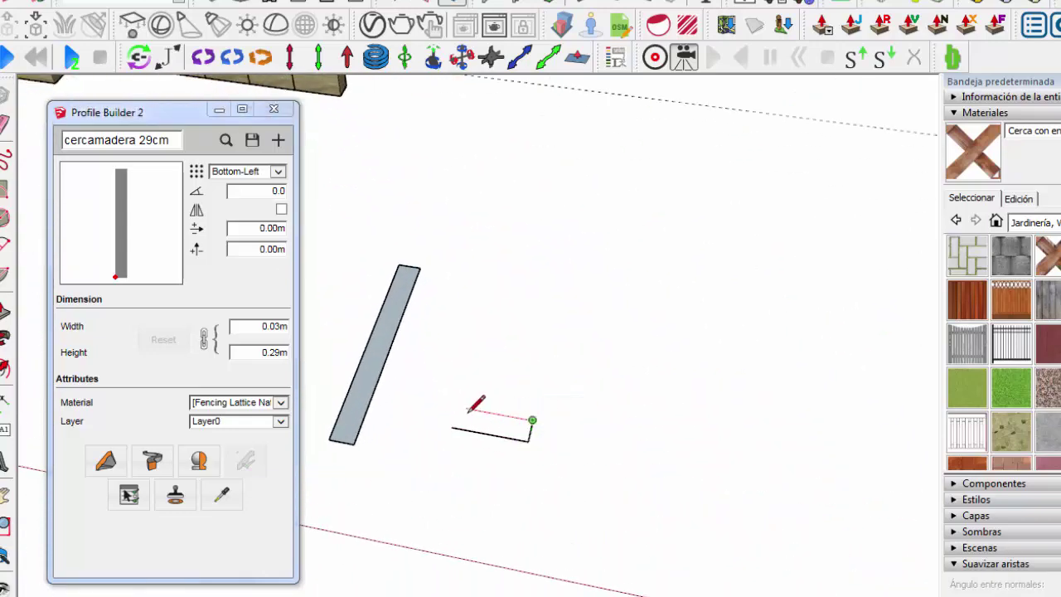
{"action": "left_click", "coordinate": [455, 407]}
{"action": "left_click", "coordinate": [453, 428]}
{"action": "key", "text": "space"}
Save it as profile tablilla superior9cm, Bottom-Middle aligned, with Wood Lumber ButtJoined material
{"action": "left_click", "coordinate": [481, 425]}
{"action": "left_click", "coordinate": [277, 139]}
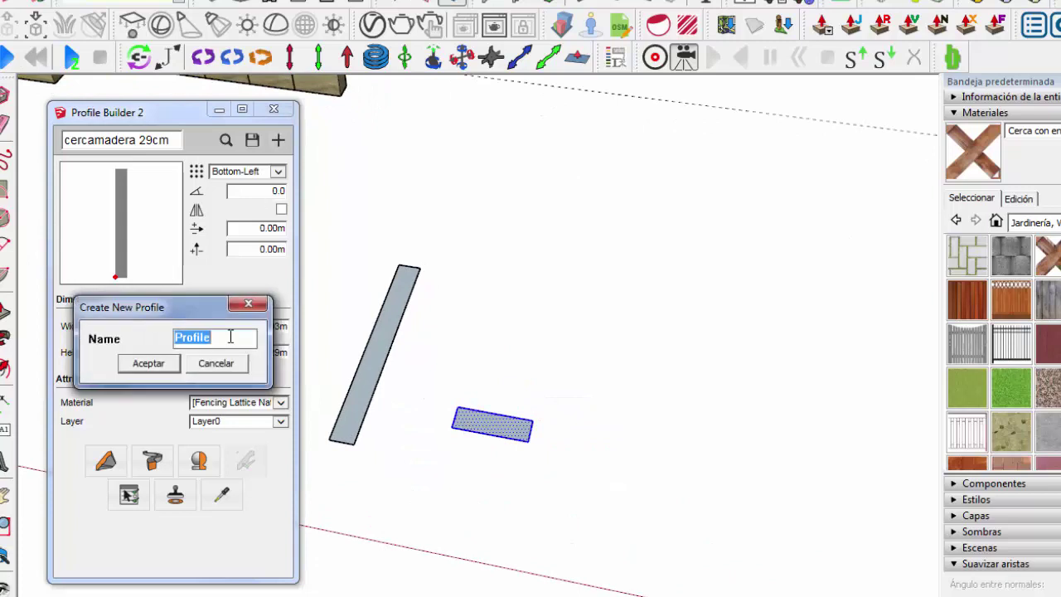
{"action": "type", "text": "tablilla superor"}
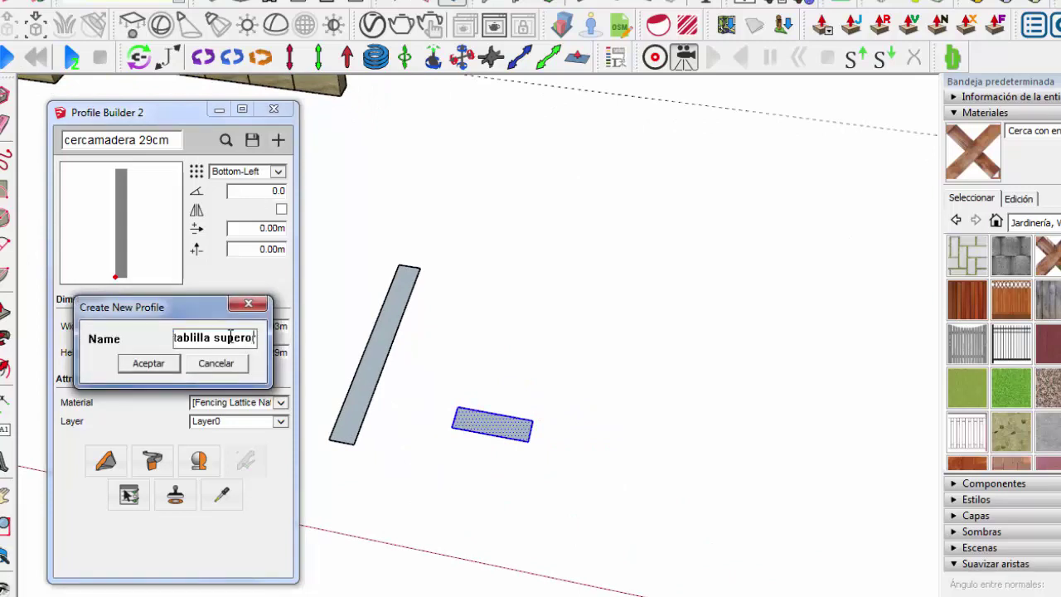
{"action": "type", "text": "ior9cm"}
{"action": "key", "text": "Return"}
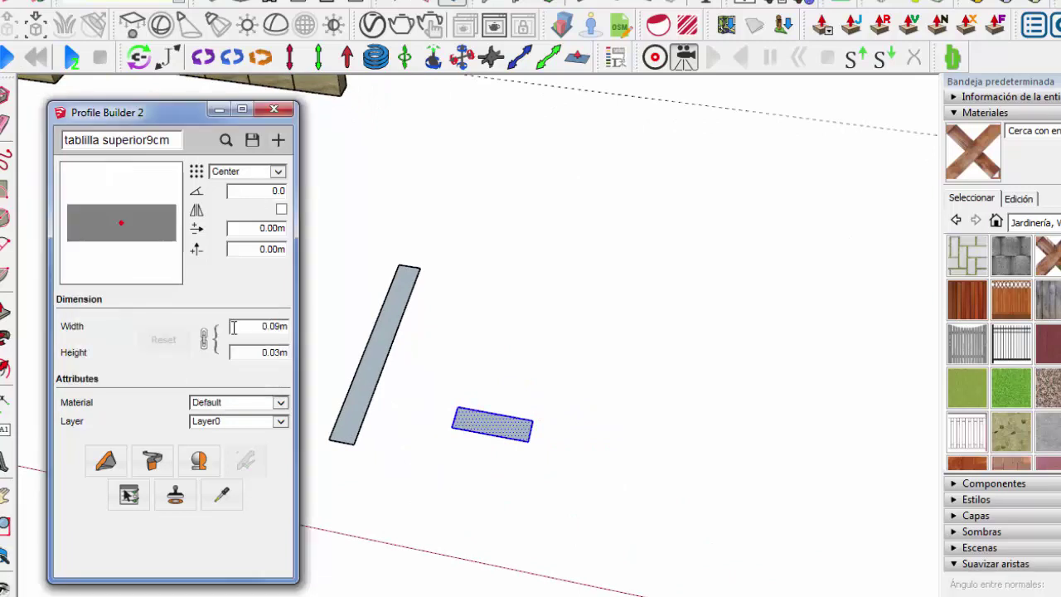
{"action": "left_click", "coordinate": [269, 173]}
{"action": "left_click", "coordinate": [249, 259]}
{"action": "left_click", "coordinate": [248, 402]}
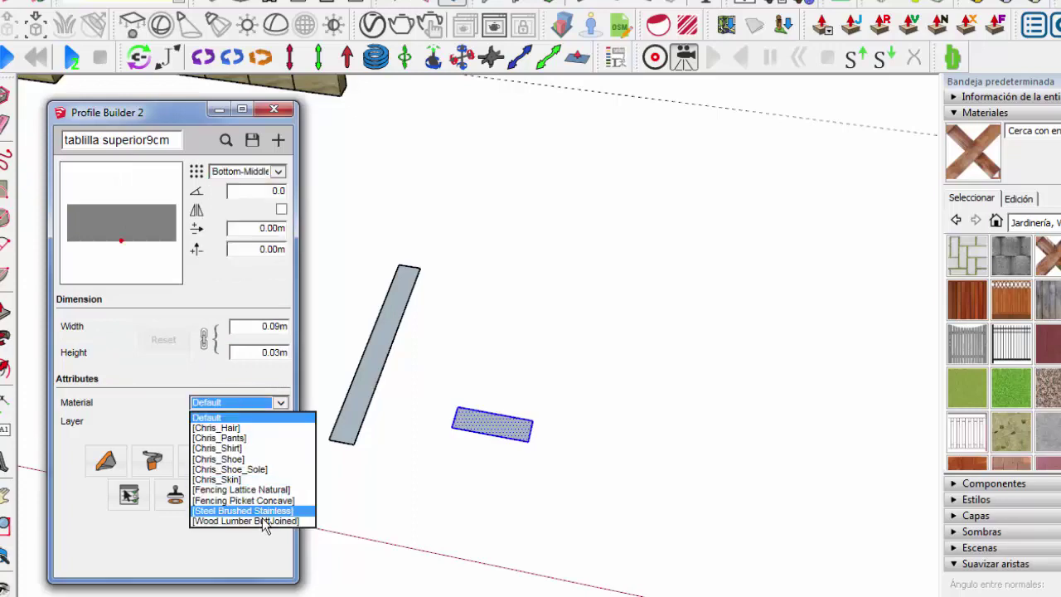
{"action": "left_click", "coordinate": [264, 520]}
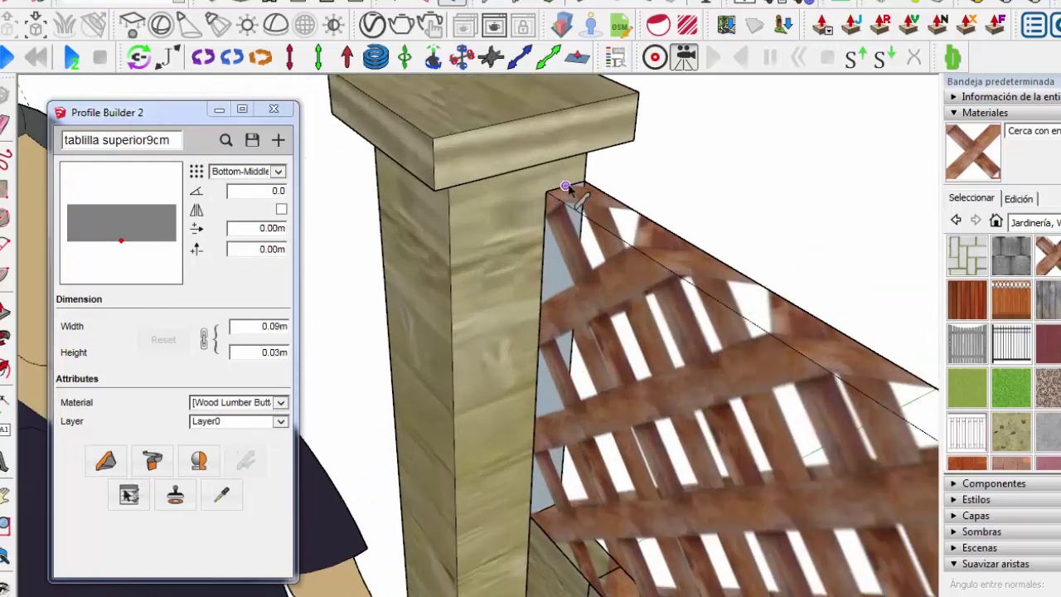
Run the top rail along the fence top from the post corner to the far end
{"action": "left_click", "coordinate": [580, 203]}
{"action": "double_click", "coordinate": [808, 365]}
{"action": "scroll", "coordinate": [550, 166], "scroll_direction": "down", "scroll_amount": 5}
{"action": "mouse_move", "coordinate": [549, 166]}
{"action": "middle_mouse_down"}
{"action": "mouse_move", "coordinate": [263, 346]}
{"action": "mouse_move", "coordinate": [282, 436]}
{"action": "middle_mouse_up"}
{"action": "scroll", "coordinate": [452, 346], "scroll_direction": "up", "scroll_amount": 2}
{"action": "scroll", "coordinate": [451, 346], "scroll_direction": "down", "scroll_amount": 5}
{"action": "mouse_move", "coordinate": [663, 401]}
{"action": "middle_mouse_down"}
{"action": "mouse_move", "coordinate": [552, 388]}
{"action": "mouse_move", "coordinate": [556, 434]}
{"action": "mouse_move", "coordinate": [526, 305]}
{"action": "middle_mouse_up"}
{"action": "scroll", "coordinate": [560, 464], "scroll_direction": "up", "scroll_amount": 5}
Draw a small 0.03 × 0.06 m rectangle face beside the existing boards
{"action": "scroll", "coordinate": [547, 448], "scroll_direction": "up", "scroll_amount": 3}
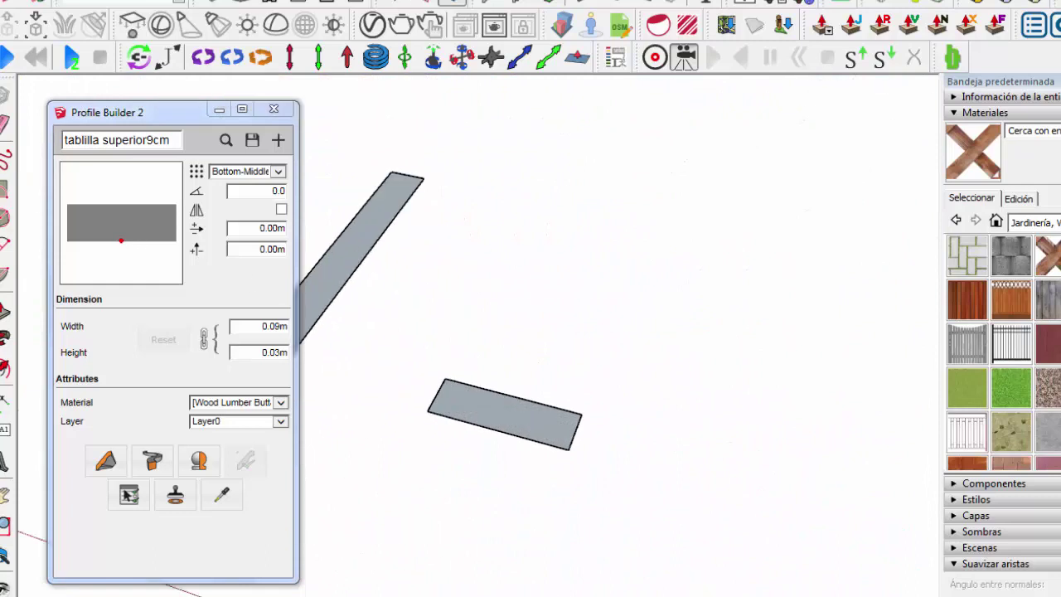
{"action": "key", "text": "l"}
{"action": "left_click", "coordinate": [726, 477]}
{"action": "left_click", "coordinate": [743, 383]}
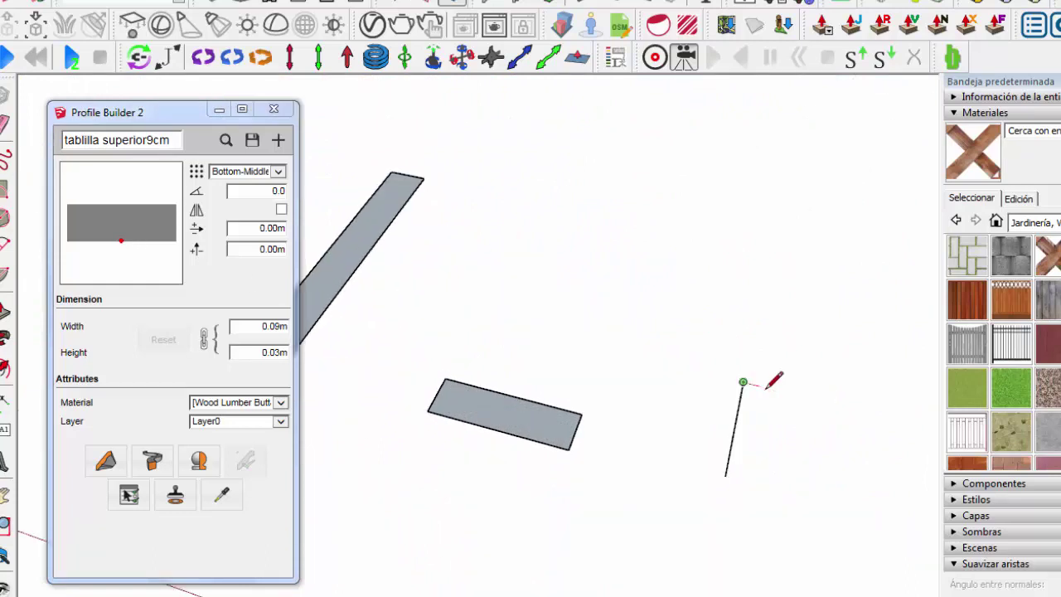
{"action": "left_click", "coordinate": [790, 392]}
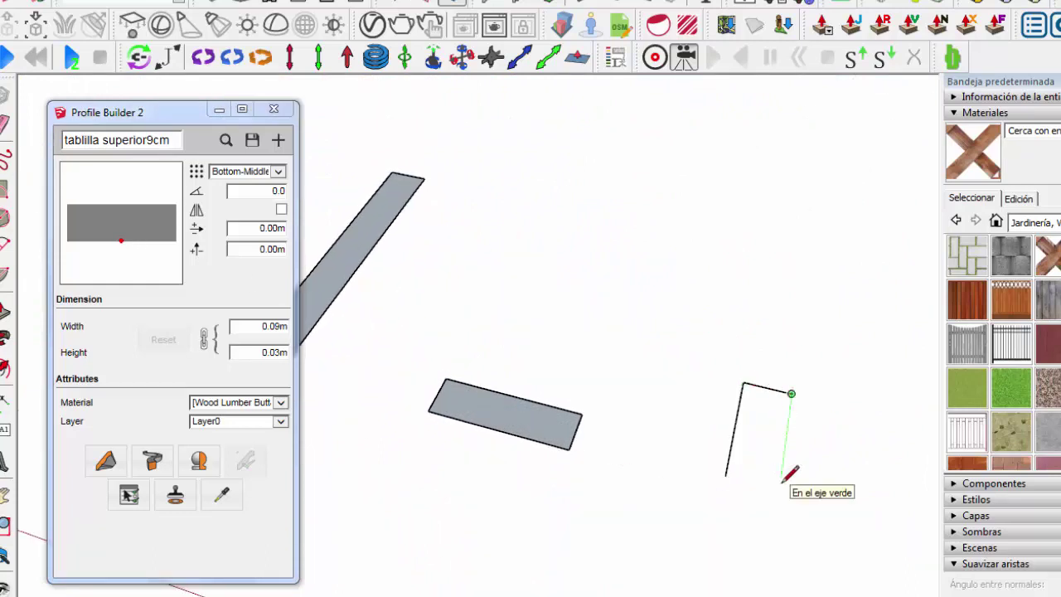
{"action": "left_click", "coordinate": [785, 486]}
{"action": "left_click", "coordinate": [727, 475]}
{"action": "middle_click_drag", "start_coordinate": [727, 475], "coordinate": [179, 269]}
Save it as profile tablillas8cmlong with Wood Lumber ButtJoined material
{"action": "left_click", "coordinate": [635, 406]}
{"action": "left_click", "coordinate": [278, 140]}
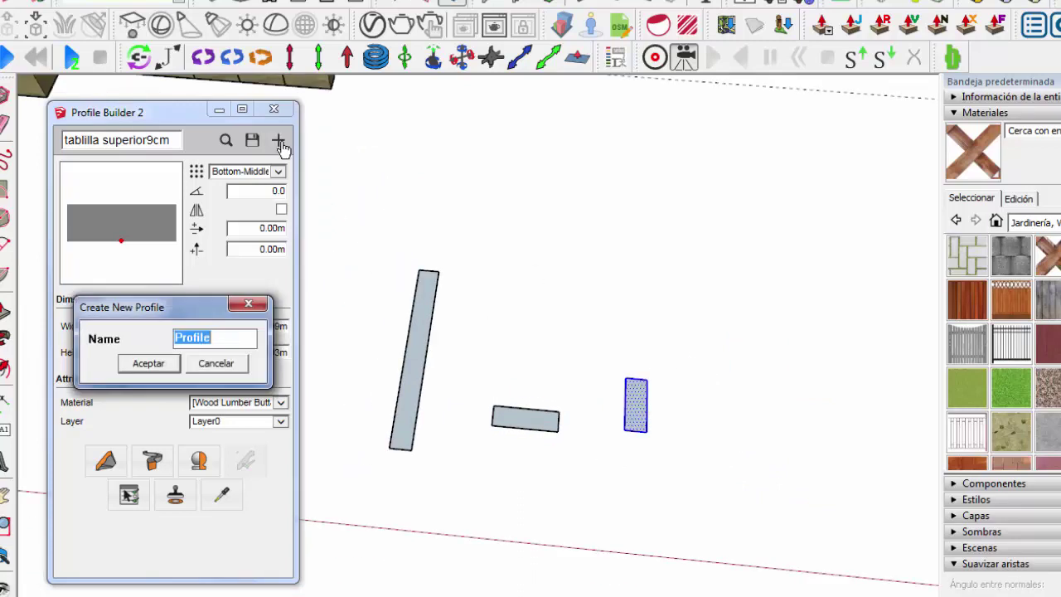
{"action": "type", "text": "tablillas8cm"}
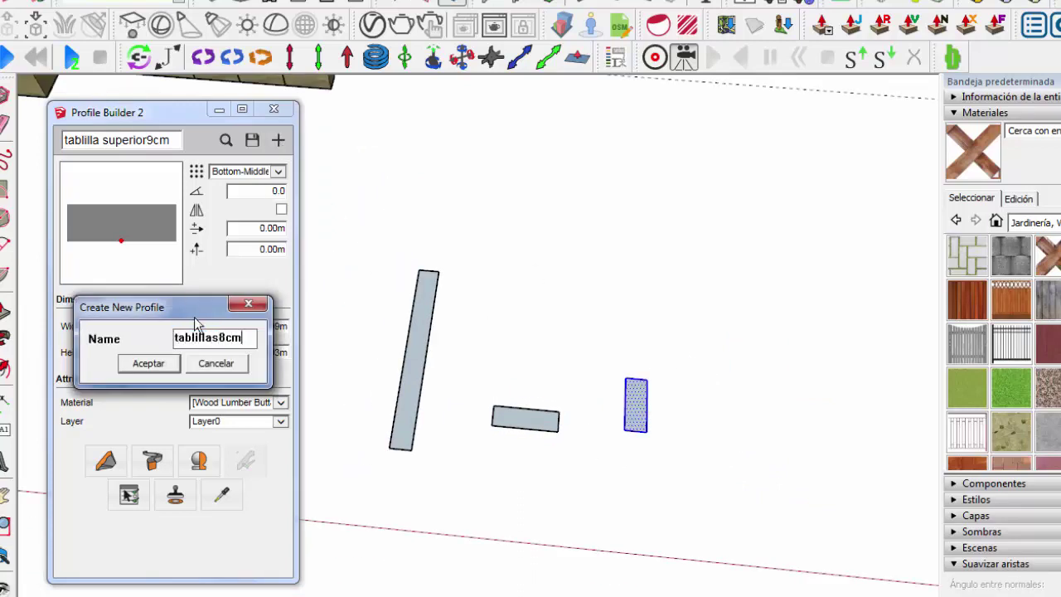
{"action": "type", "text": "long"}
{"action": "key", "text": "Return"}
{"action": "left_click", "coordinate": [264, 172]}
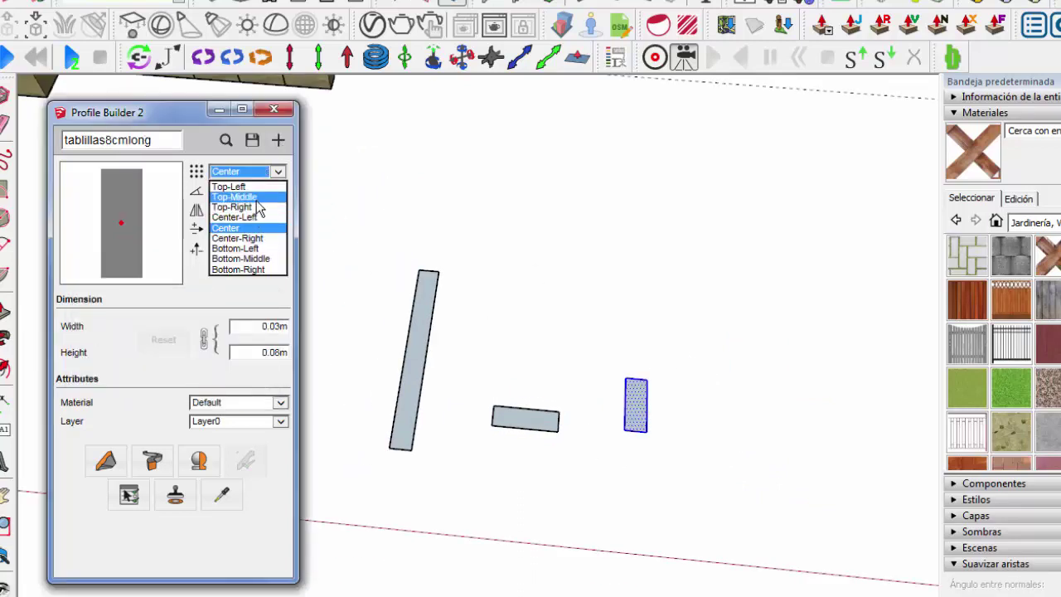
{"action": "left_click", "coordinate": [258, 217]}
{"action": "left_click", "coordinate": [258, 172]}
{"action": "left_click", "coordinate": [259, 187]}
{"action": "left_click", "coordinate": [259, 403]}
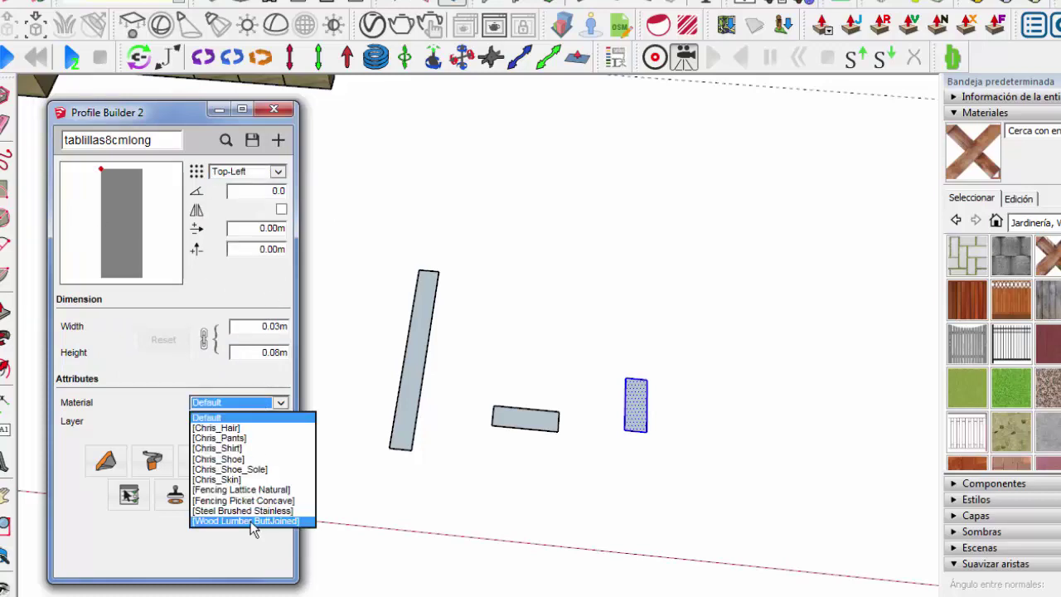
{"action": "left_click", "coordinate": [254, 522]}
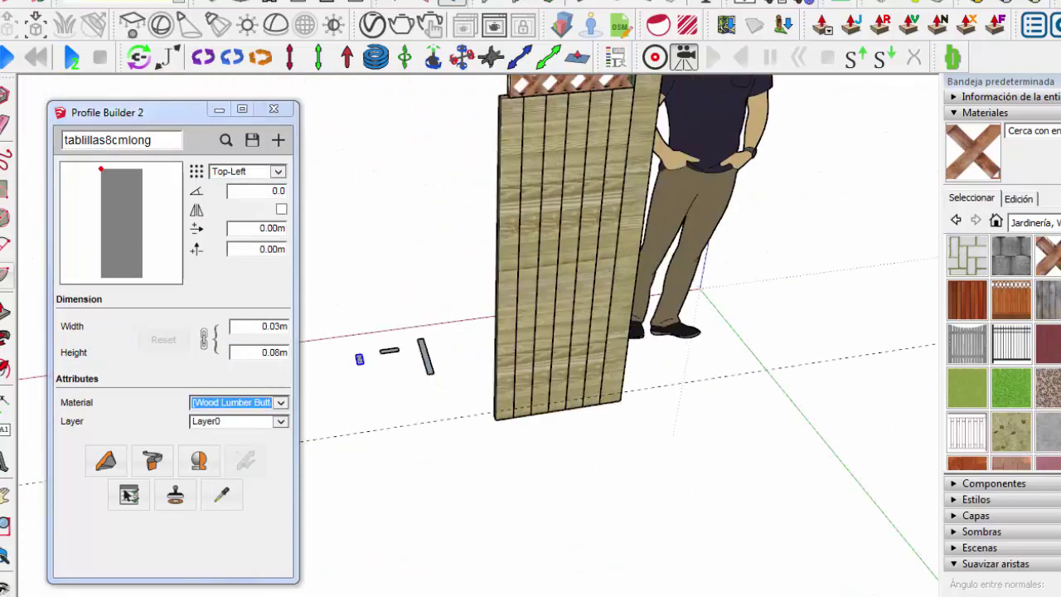
Start the slat member at the fence's top corner, switching alignment to Top-Right, then Bottom-Right
{"action": "left_click", "coordinate": [634, 86]}
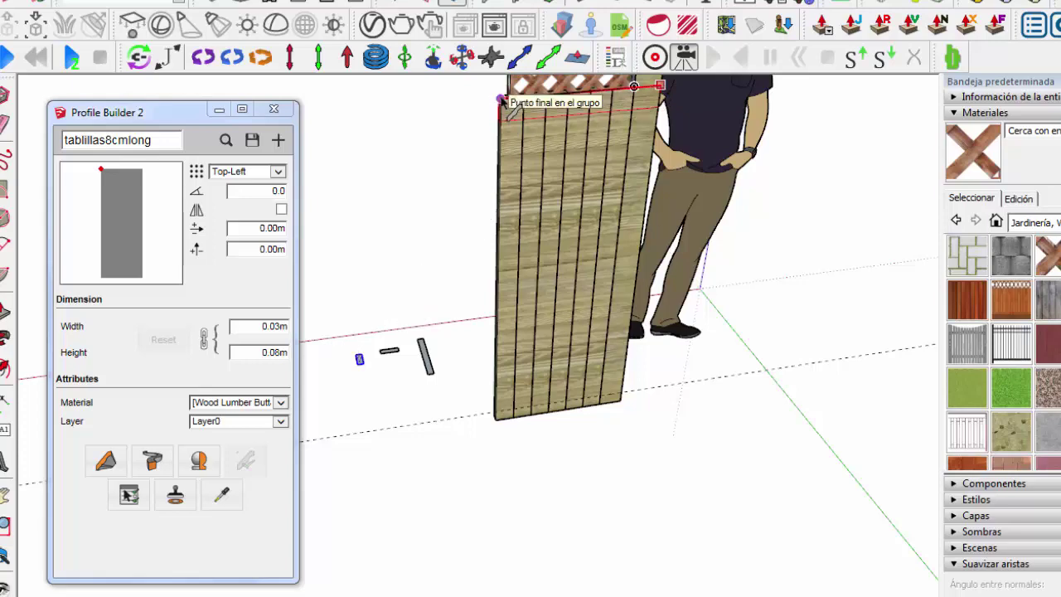
{"action": "left_click", "coordinate": [248, 171]}
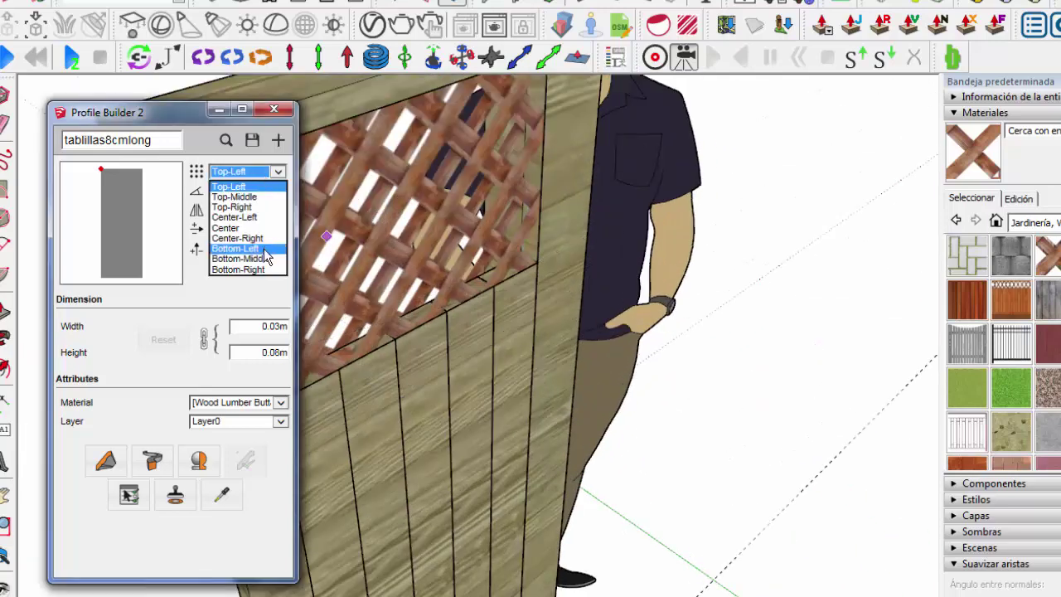
{"action": "left_click", "coordinate": [232, 207]}
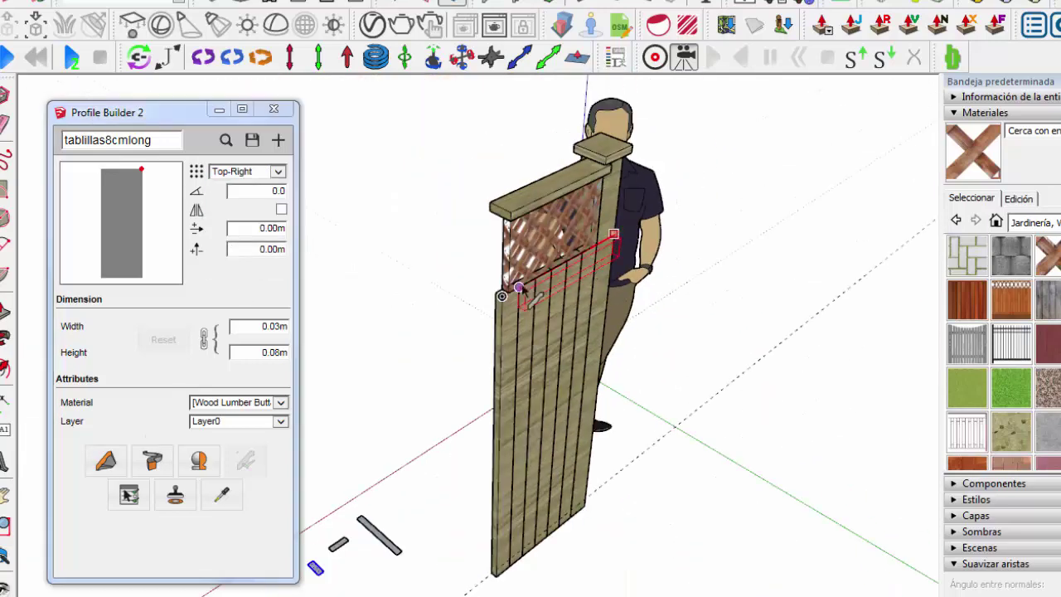
{"action": "left_click", "coordinate": [249, 171]}
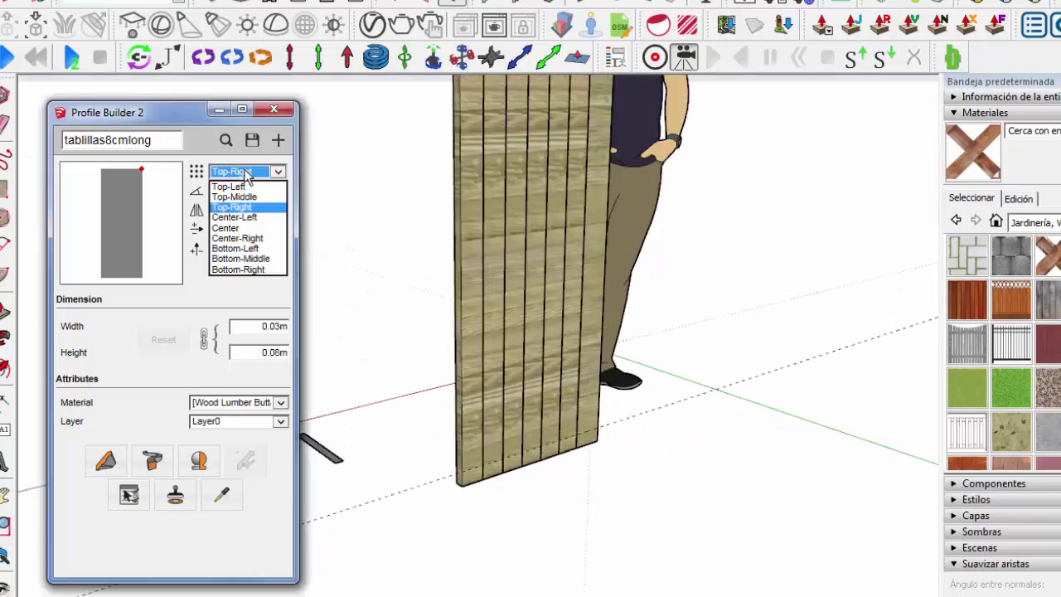
{"action": "left_click", "coordinate": [267, 271]}
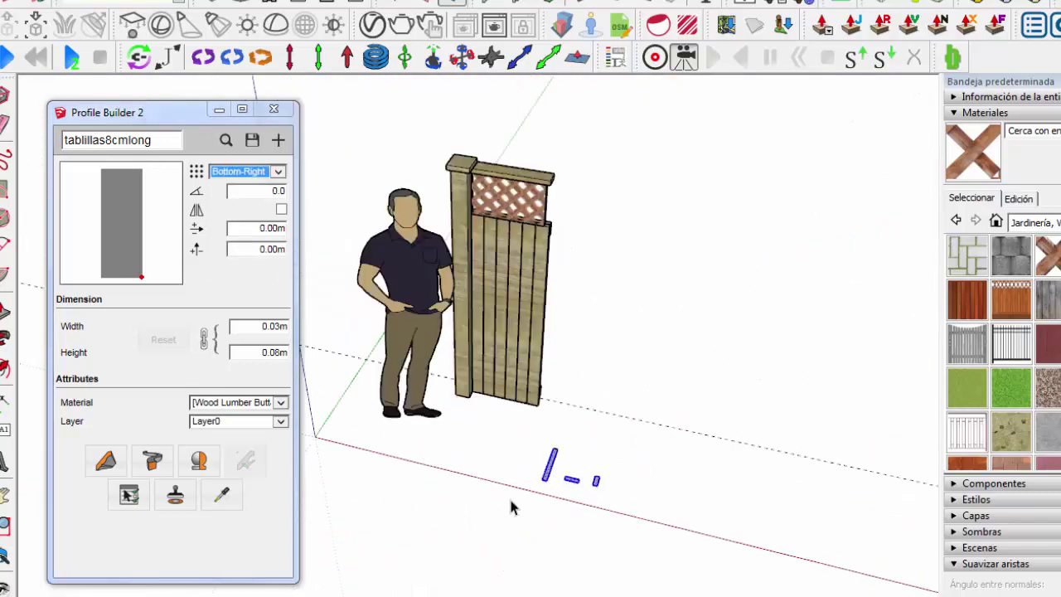
Orbit and zoom in on the corner post and its rail
{"action": "scroll", "coordinate": [510, 507], "scroll_direction": "up", "scroll_amount": 3}
{"action": "mouse_move", "coordinate": [462, 561]}
{"action": "middle_mouse_down"}
{"action": "mouse_move", "coordinate": [485, 363]}
{"action": "mouse_move", "coordinate": [514, 286]}
{"action": "middle_mouse_up"}
{"action": "scroll", "coordinate": [517, 284], "scroll_direction": "up", "scroll_amount": 5}
{"action": "scroll", "coordinate": [536, 269], "scroll_direction": "up", "scroll_amount": 2}
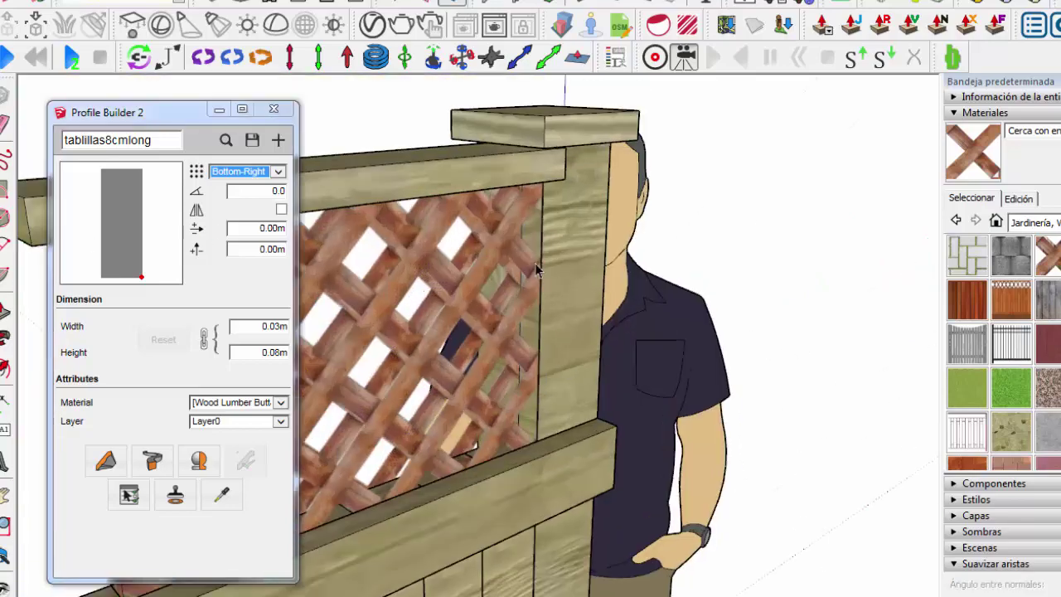
{"action": "scroll", "coordinate": [531, 257], "scroll_direction": "up", "scroll_amount": 2}
{"action": "scroll", "coordinate": [531, 241], "scroll_direction": "up", "scroll_amount": 2}
{"action": "mouse_move", "coordinate": [540, 243]}
{"action": "middle_mouse_down"}
{"action": "mouse_move", "coordinate": [550, 422]}
{"action": "mouse_move", "coordinate": [537, 460]}
{"action": "mouse_move", "coordinate": [572, 390]}
{"action": "mouse_move", "coordinate": [531, 390]}
{"action": "mouse_move", "coordinate": [363, 540]}
{"action": "middle_mouse_up"}
{"action": "scroll", "coordinate": [572, 389], "scroll_direction": "down", "scroll_amount": 5}
{"action": "scroll", "coordinate": [580, 373], "scroll_direction": "up", "scroll_amount": 4}
{"action": "scroll", "coordinate": [585, 359], "scroll_direction": "up", "scroll_amount": 2}
{"action": "scroll", "coordinate": [531, 390], "scroll_direction": "down", "scroll_amount": 5}
{"action": "scroll", "coordinate": [362, 539], "scroll_direction": "up", "scroll_amount": 3}
{"action": "scroll", "coordinate": [465, 265], "scroll_direction": "up", "scroll_amount": 3}
Make the corner post a component named Poste 1.8m, described as a wood post with 3 cm top cap
{"action": "right_click", "coordinate": [469, 258]}
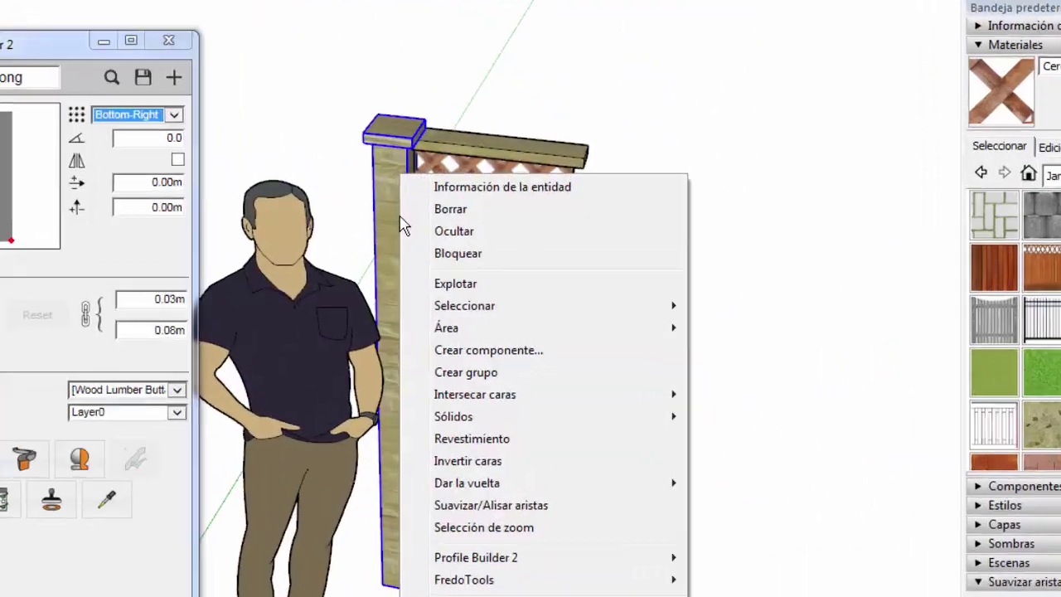
{"action": "left_click", "coordinate": [488, 350]}
{"action": "type", "text": "Poste 1.8"}
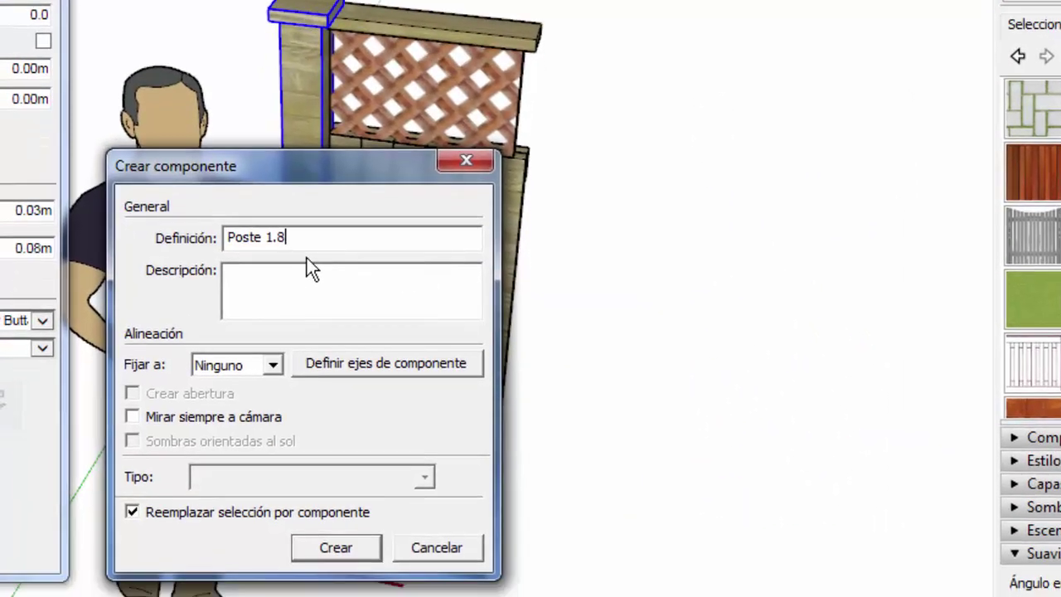
{"action": "type", "text": "m"}
{"action": "left_click", "coordinate": [268, 281]}
{"action": "type", "text": "poste madera con term"}
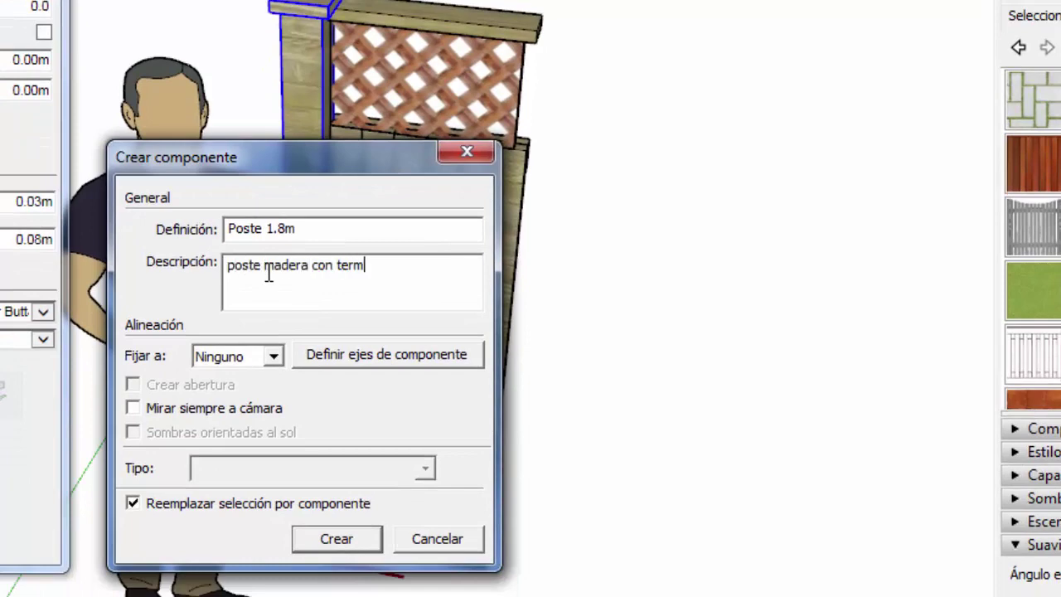
{"action": "type", "text": "inal superior de 3cm por 12cm"}
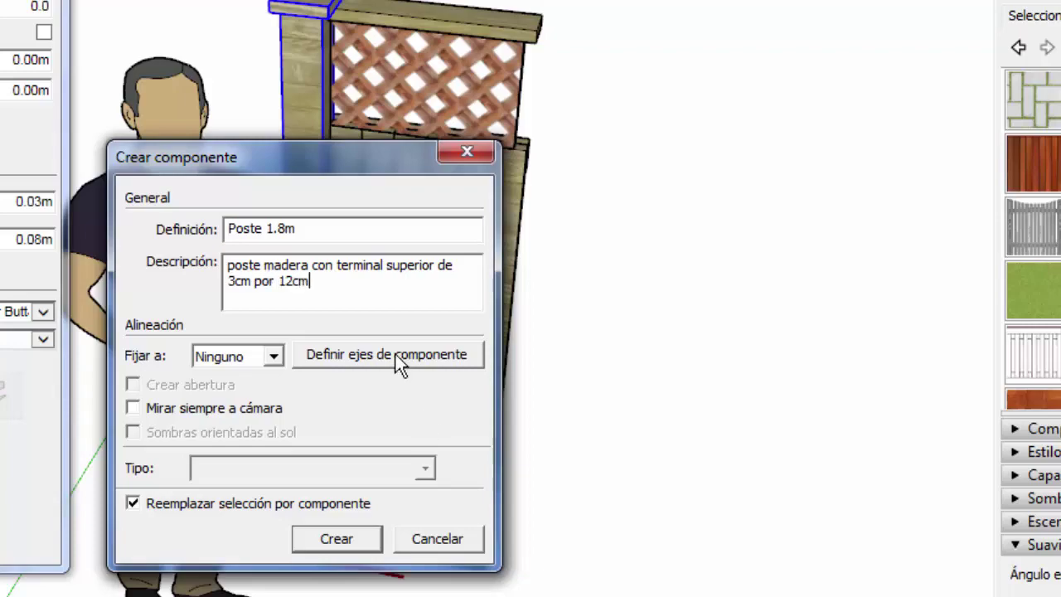
Place the component axes at the post's base corner and create it
{"action": "left_click", "coordinate": [396, 354]}
{"action": "scroll", "coordinate": [449, 534], "scroll_direction": "up", "scroll_amount": 3}
{"action": "scroll", "coordinate": [416, 442], "scroll_direction": "up", "scroll_amount": 3}
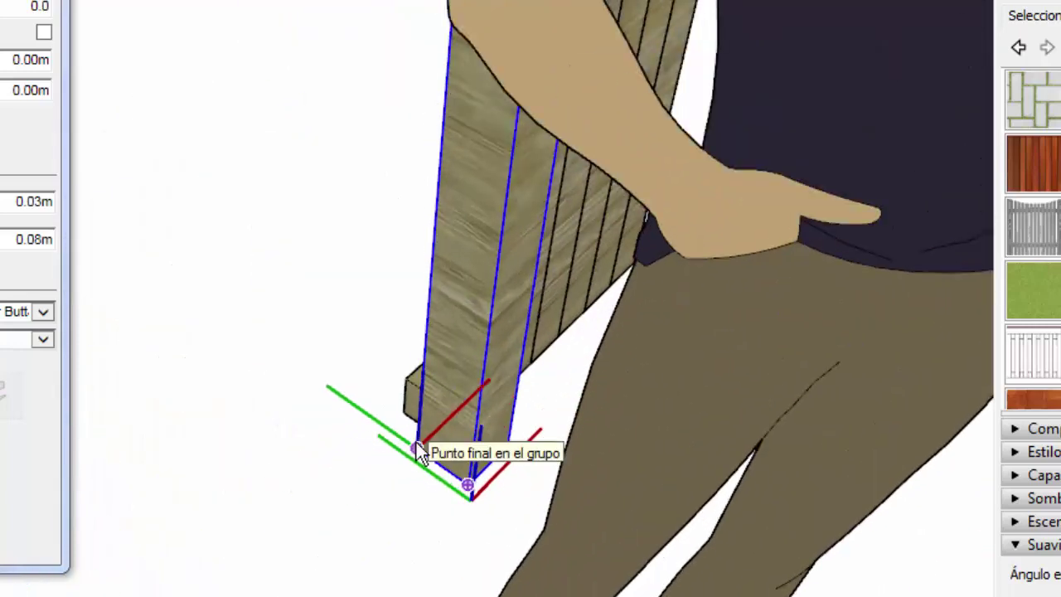
{"action": "left_click", "coordinate": [416, 442]}
{"action": "scroll", "coordinate": [256, 457], "scroll_direction": "down", "scroll_amount": 3}
{"action": "left_click", "coordinate": [170, 322]}
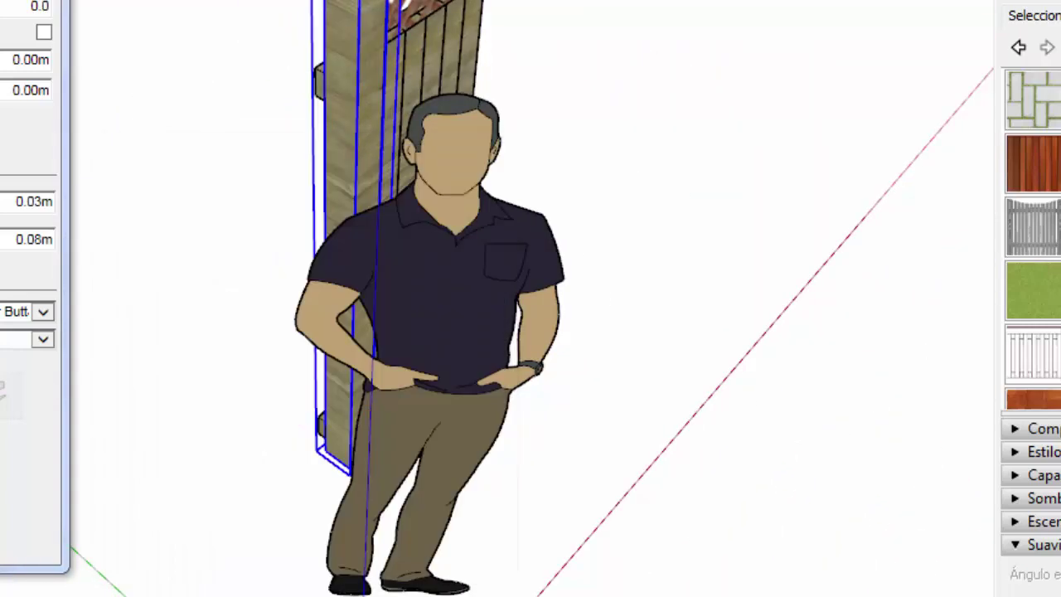
{"action": "scroll", "coordinate": [311, 456], "scroll_direction": "up", "scroll_amount": 3}
{"action": "scroll", "coordinate": [399, 422], "scroll_direction": "up", "scroll_amount": 3}
{"action": "scroll", "coordinate": [399, 423], "scroll_direction": "down", "scroll_amount": 3}
Start a component from the edge slat and name it tablilla vertical
{"action": "right_click", "coordinate": [404, 265]}
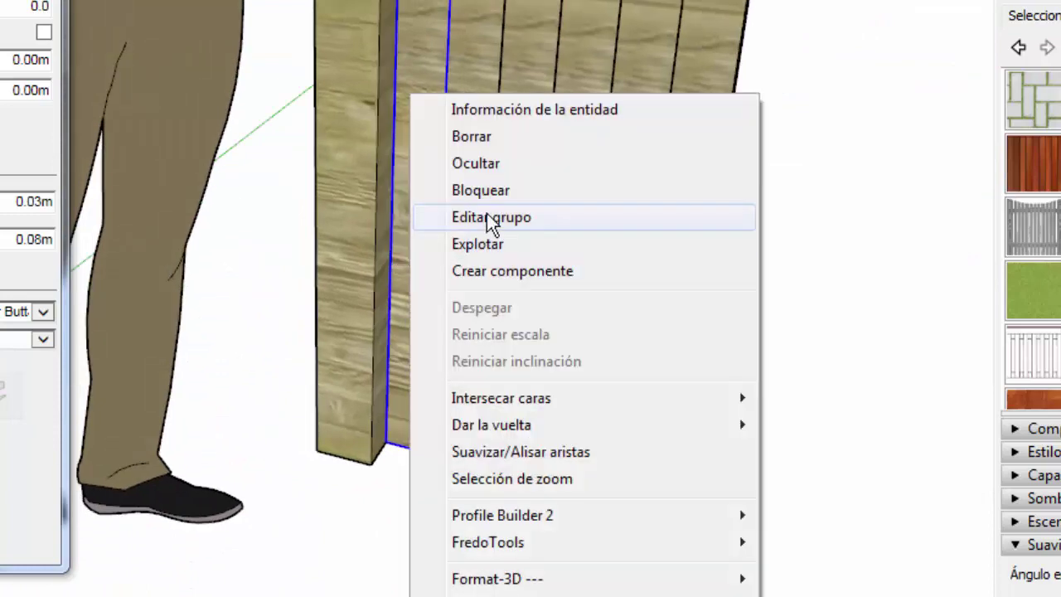
{"action": "left_click", "coordinate": [485, 244]}
{"action": "right_click", "coordinate": [417, 116]}
{"action": "left_click", "coordinate": [497, 253]}
{"action": "type", "text": "tabl"}
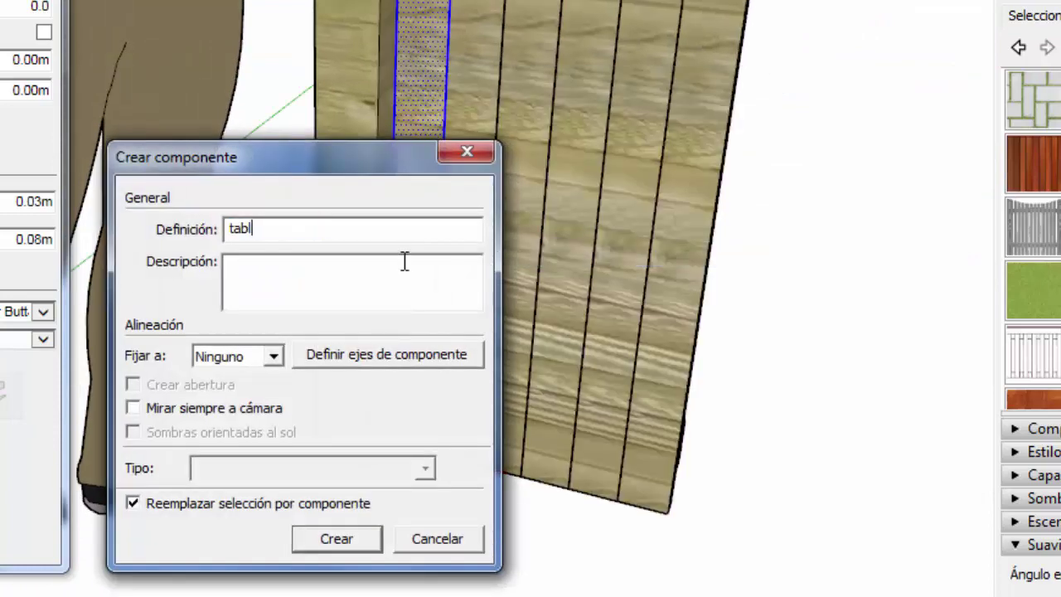
{"action": "type", "text": "illa"}
{"action": "key", "text": "BackSpace"}
{"action": "key", "text": "BackSpace"}
{"action": "key", "text": "BackSpace"}
{"action": "type", "text": "ical"}
Describe it as a 1.45 m × 8 cm wood slat, set axes at its base, close Profile Builder 2
{"action": "left_click", "coordinate": [403, 298]}
{"action": "type", "text": "tablilla de madera de 1.4"}
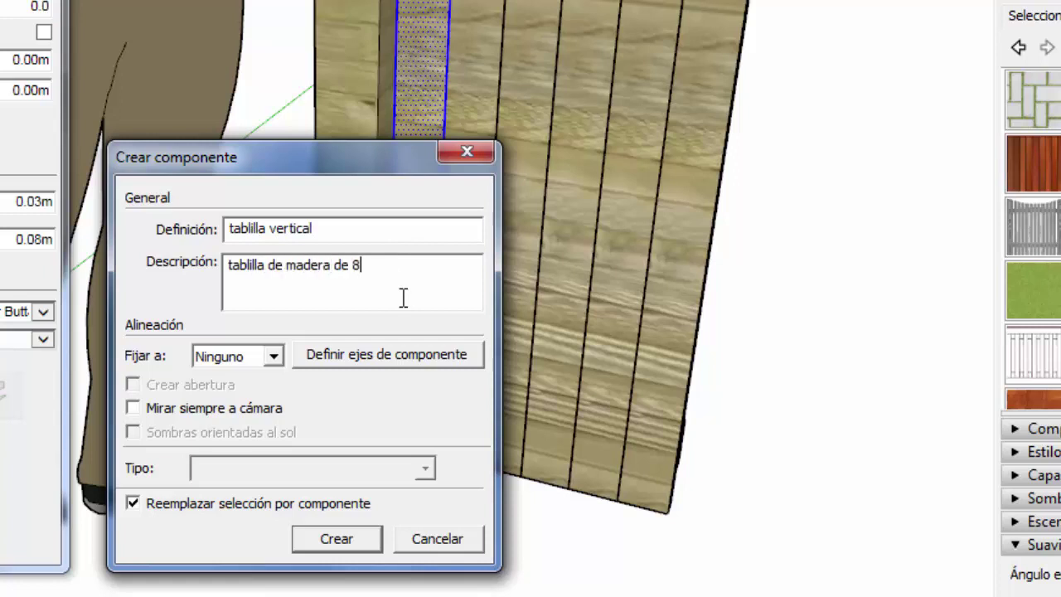
{"action": "type", "text": "3cm"}
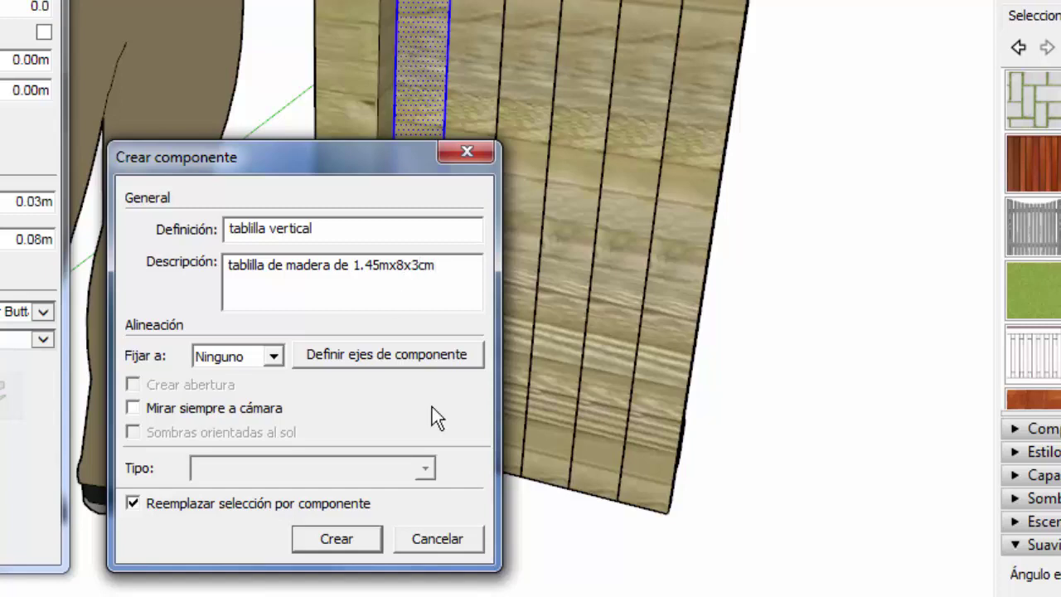
{"action": "key", "text": "Return"}
{"action": "mouse_move", "coordinate": [432, 406]}
{"action": "middle_mouse_down"}
{"action": "mouse_move", "coordinate": [339, 411]}
{"action": "mouse_move", "coordinate": [304, 153]}
{"action": "middle_mouse_up"}
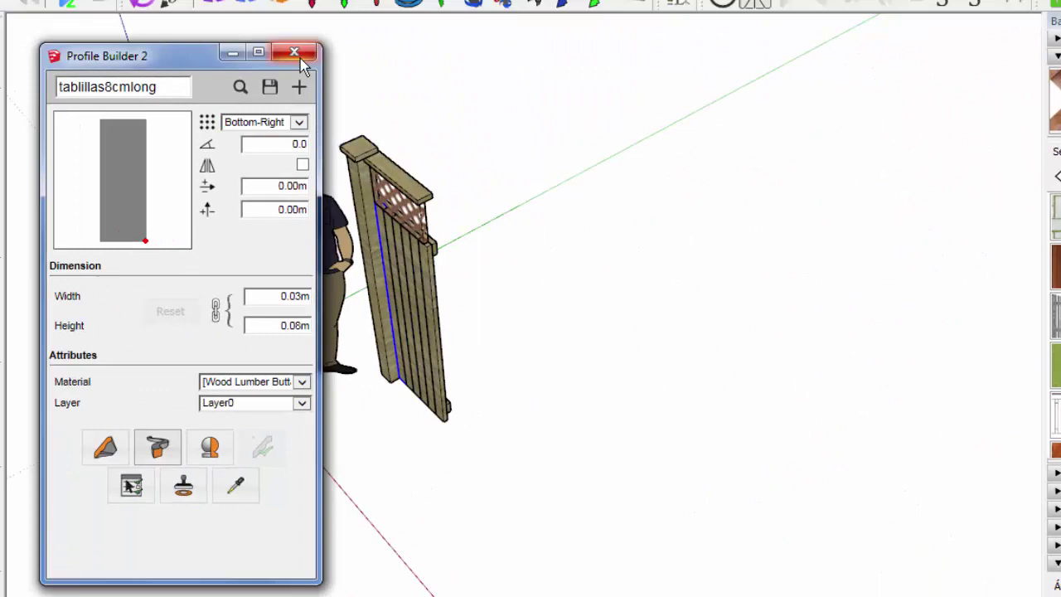
{"action": "left_click", "coordinate": [295, 53]}
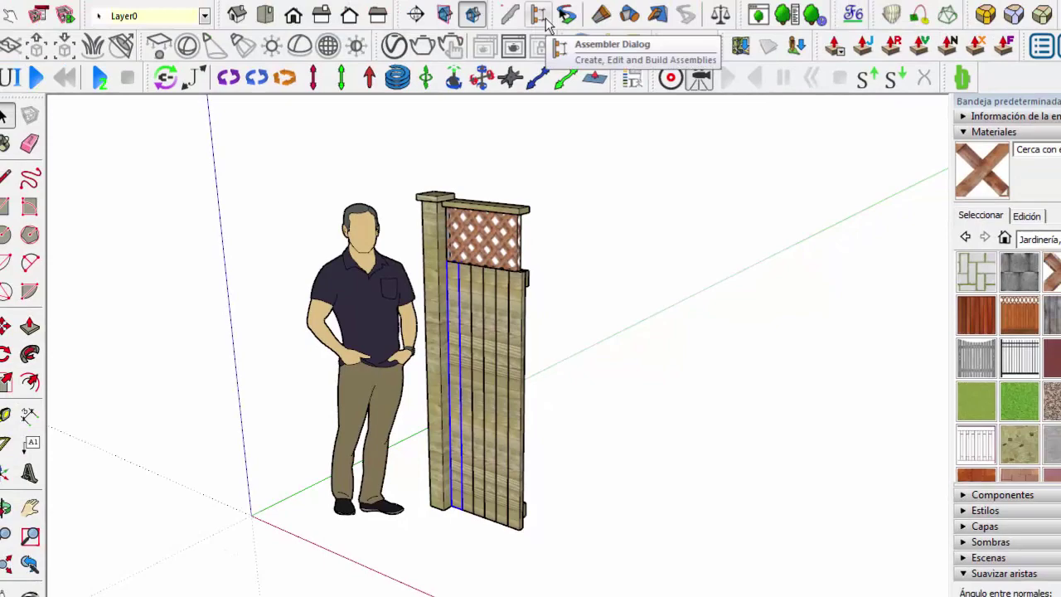
Create a new PB Assembler assembly named Cercado madera 1.8m
{"action": "left_click", "coordinate": [545, 21]}
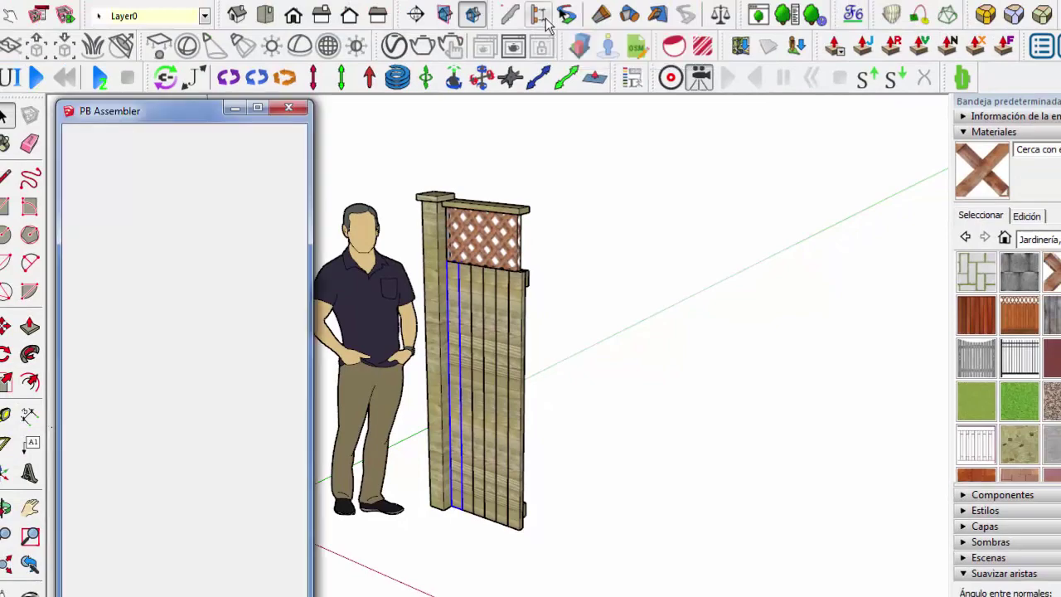
{"action": "triple_click", "coordinate": [121, 141]}
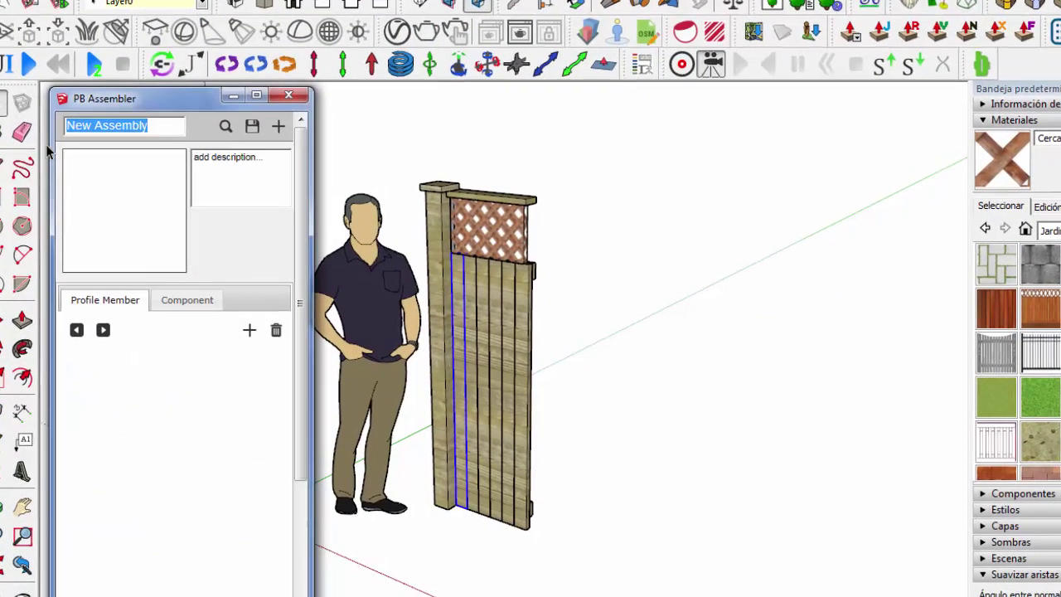
{"action": "type", "text": "Cercado madera 1."}
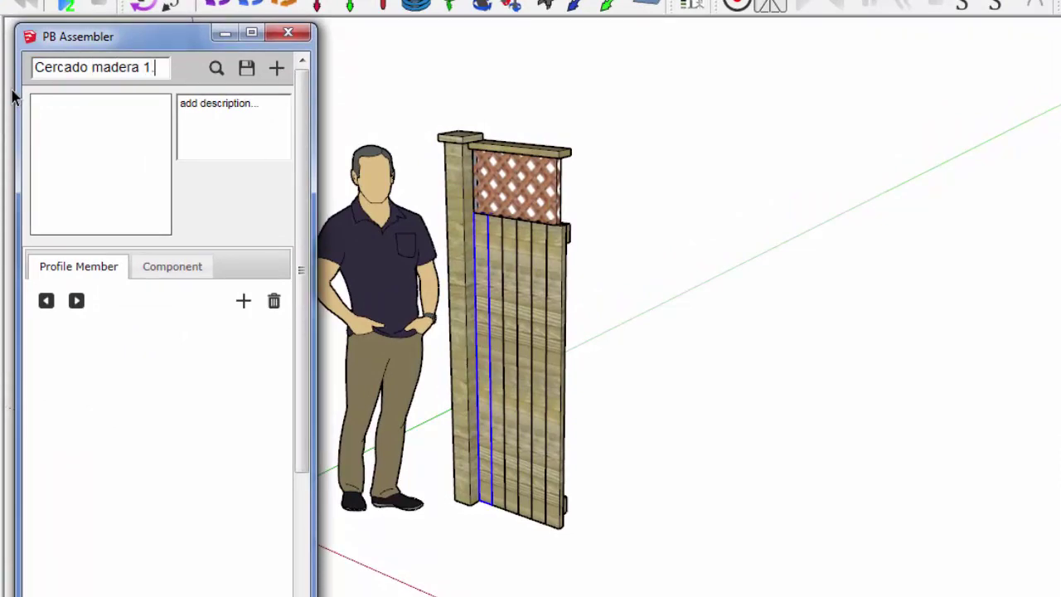
{"action": "type", "text": "m"}
{"action": "key", "text": "Tab"}
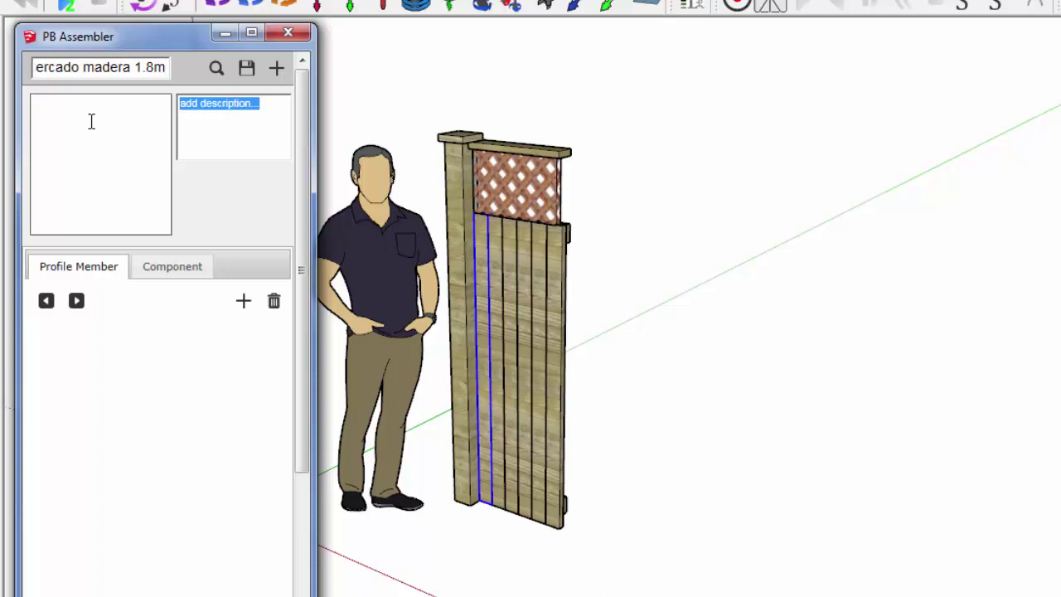
Describe it as 1.8 m posts, 8 cm slats with 2 rear rails, lattice and top rail
{"action": "type", "text": "Postes de 1.8m"}
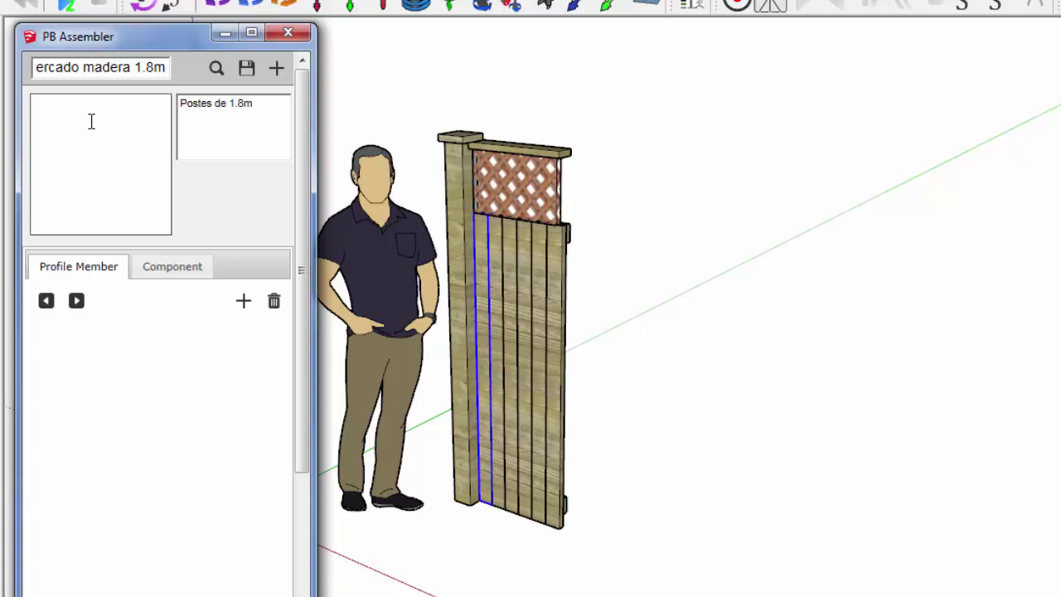
{"action": "type", "text": " con tablillas unidas de 1"}
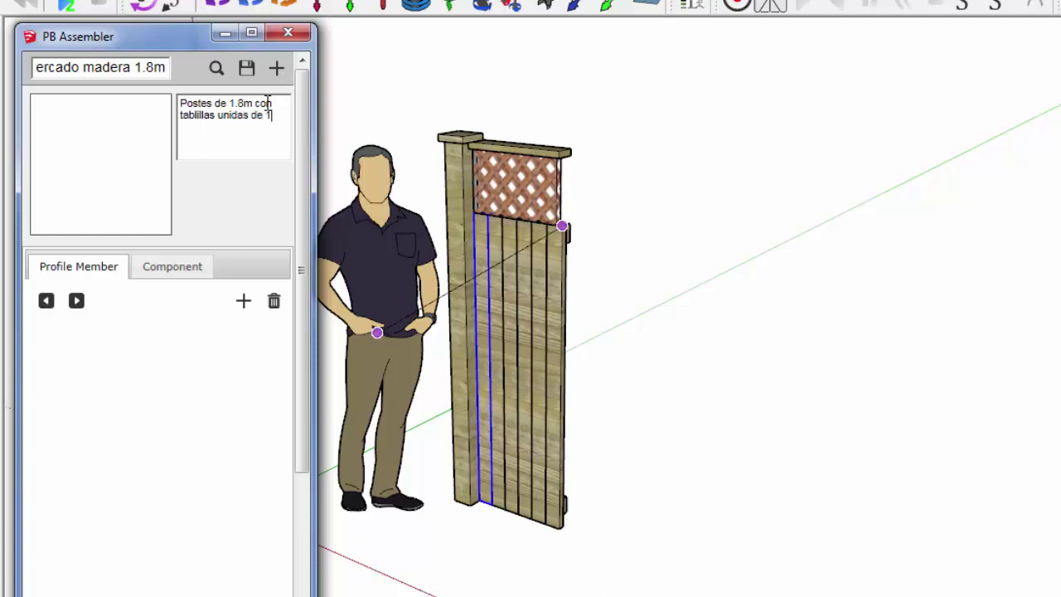
{"action": "type", "text": ".45mx8cm, reja de"}
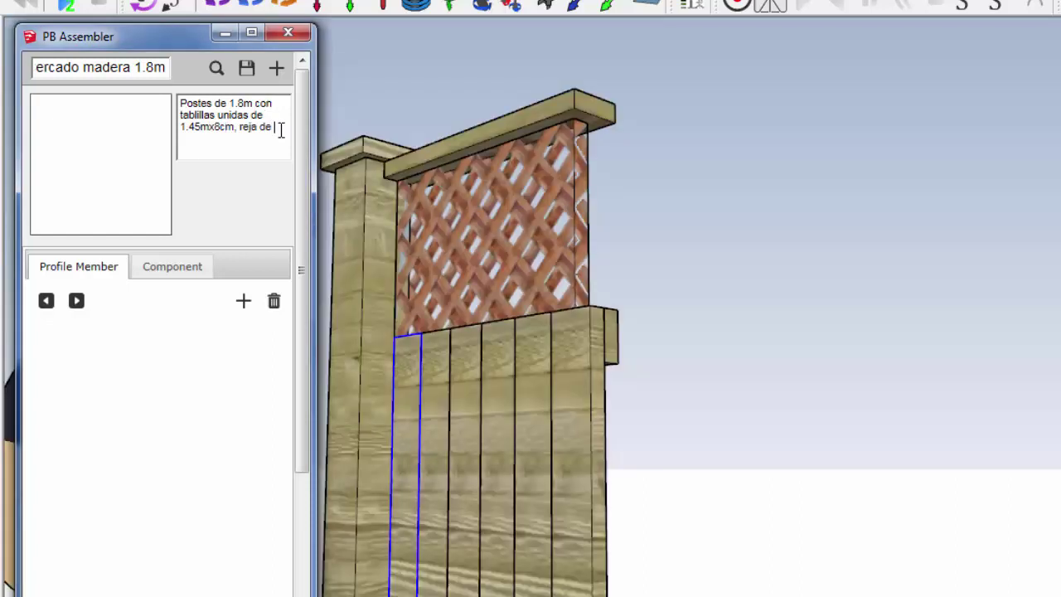
{"action": "type", "text": " madera de 29cm, ta"}
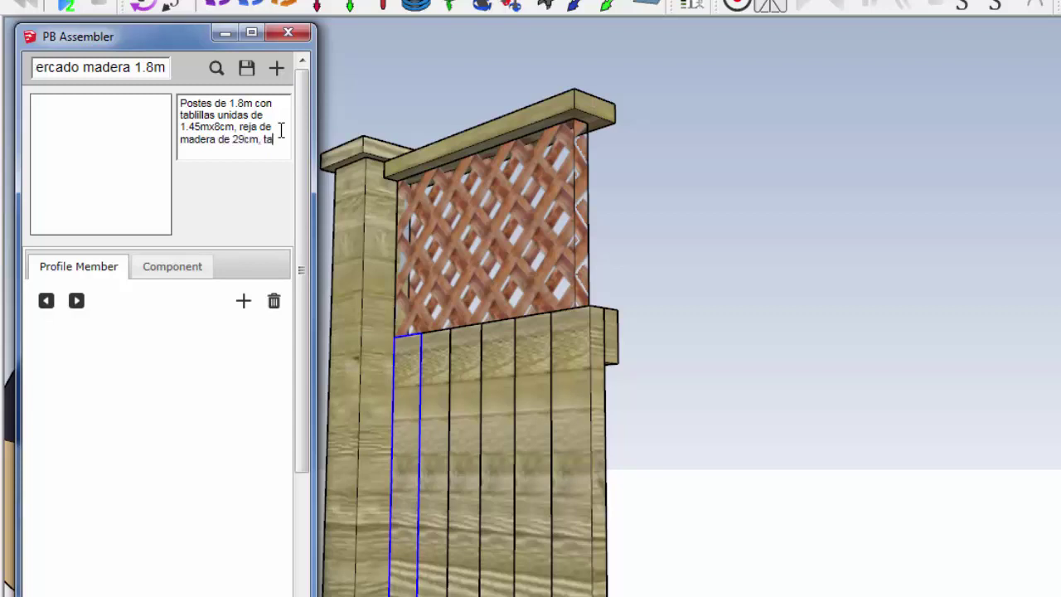
{"action": "type", "text": "blilla superior de"}
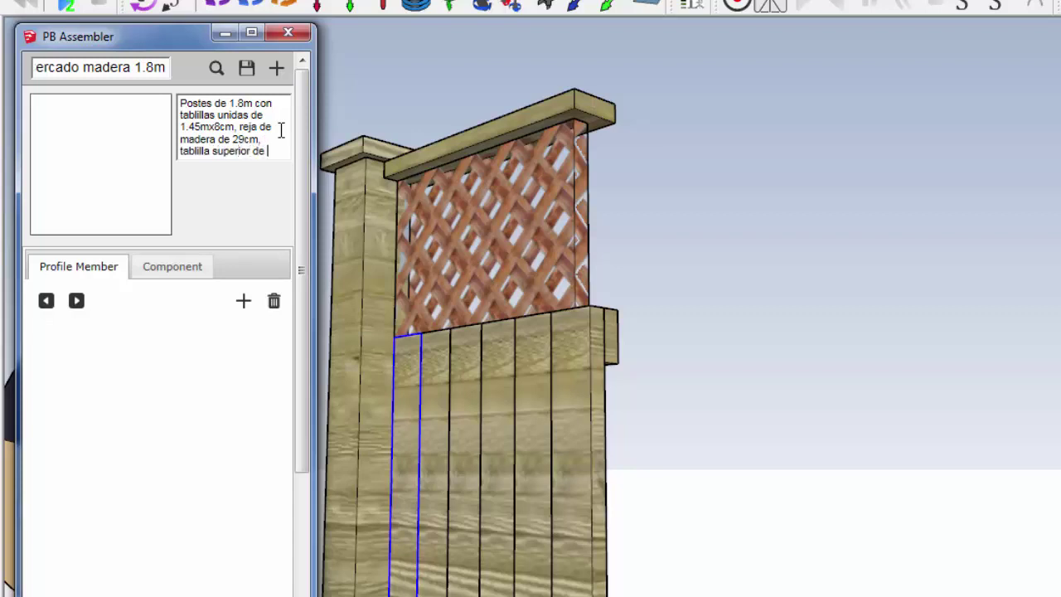
{"action": "type", "text": "cmx3cm"}
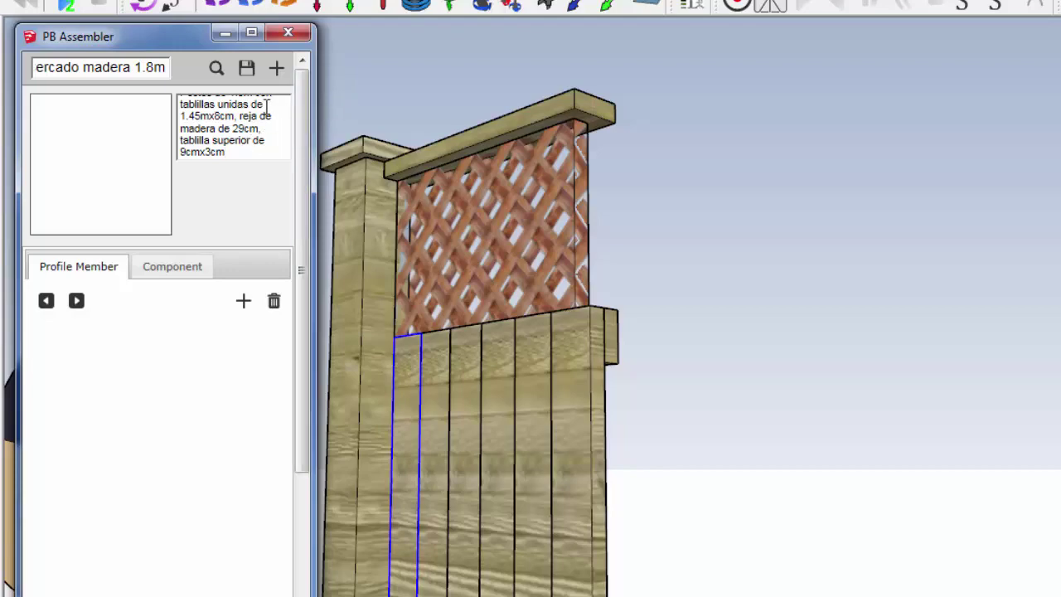
{"action": "scroll", "coordinate": [267, 105], "scroll_direction": "up", "scroll_amount": 1}
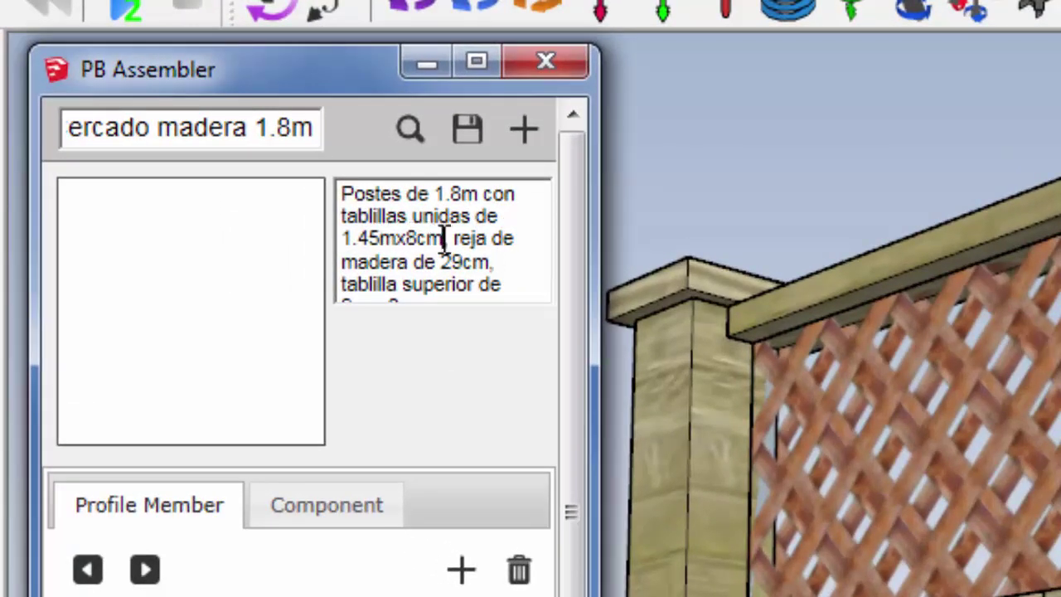
{"action": "key", "text": "Delete"}
{"action": "type", "text": "co"}
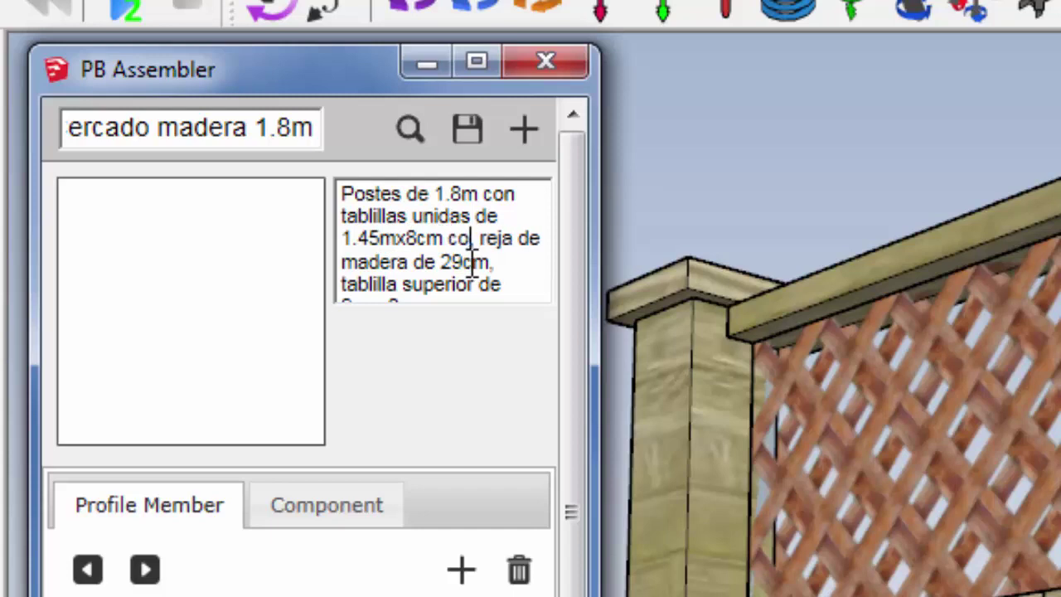
{"action": "type", "text": "n 2 perfiles"}
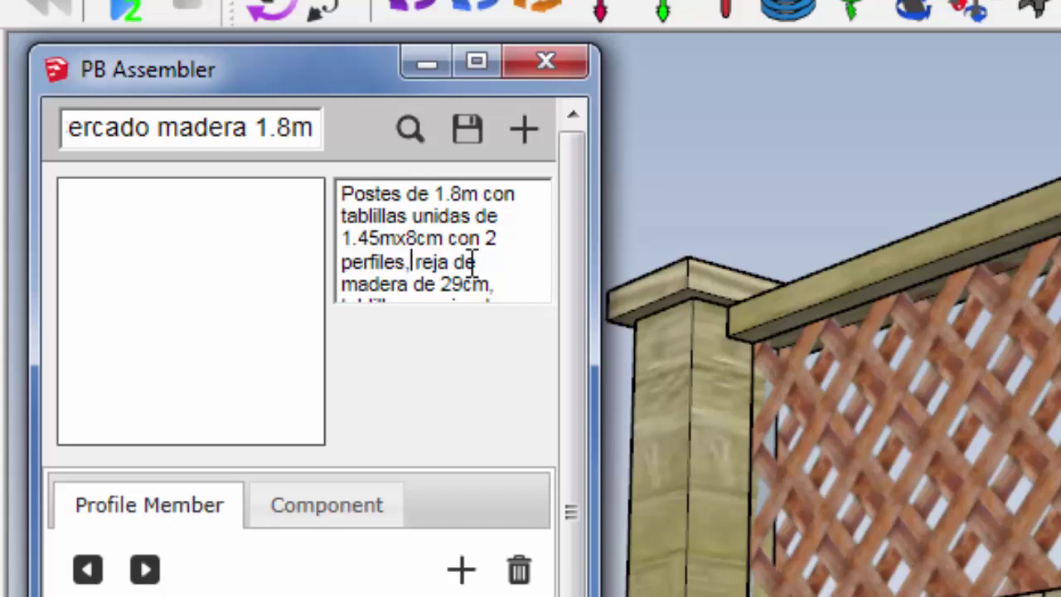
{"action": "type", "text": " t"}
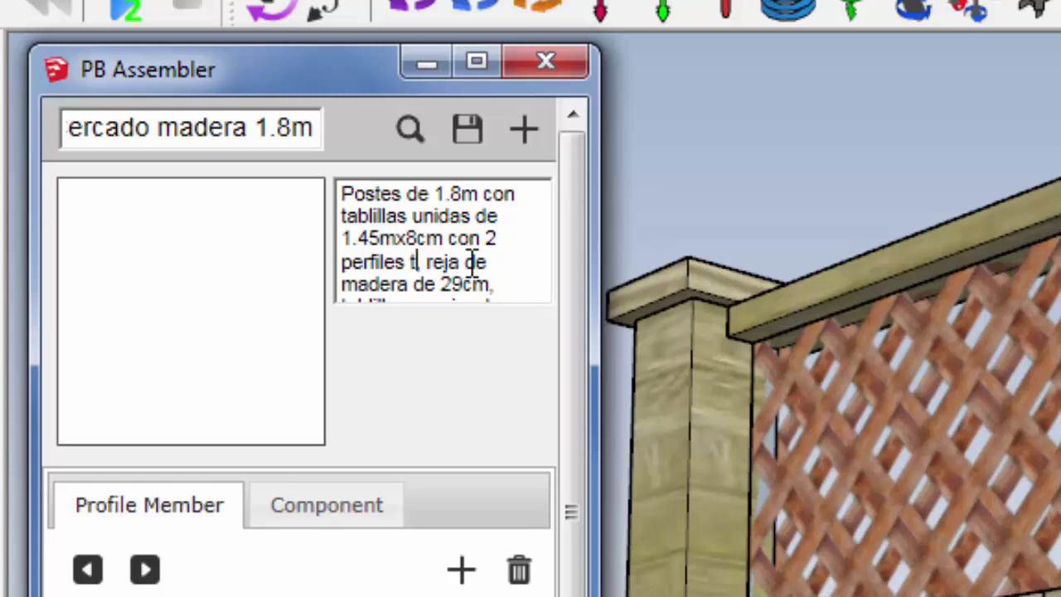
{"action": "type", "text": "raseros"}
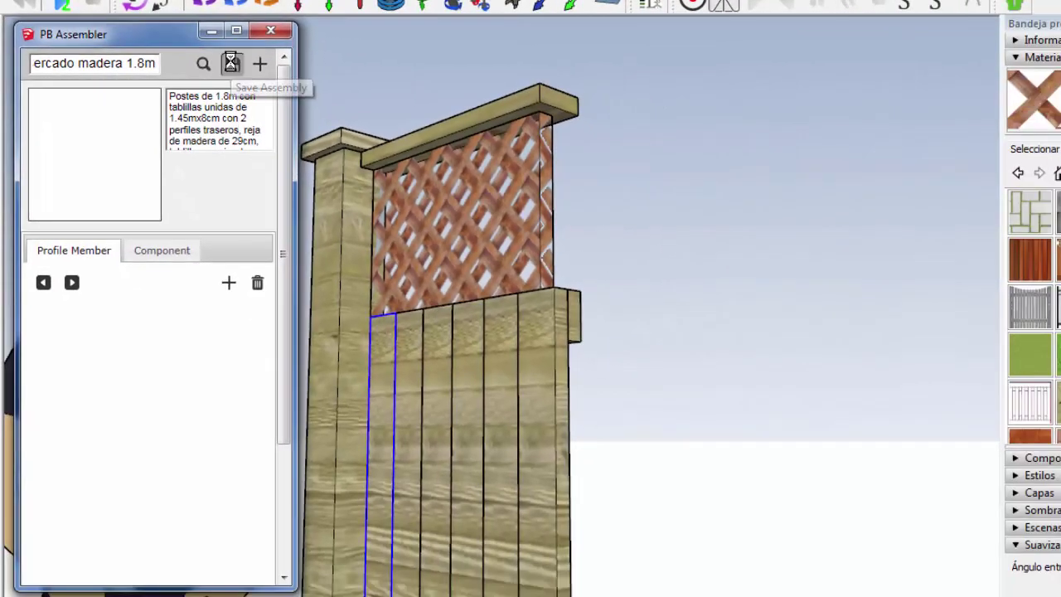
Save the assembly as 'Cercado madera 1.8m' and add a 'postes madera' post member spaced 2.5 m
{"action": "left_click", "coordinate": [233, 63]}
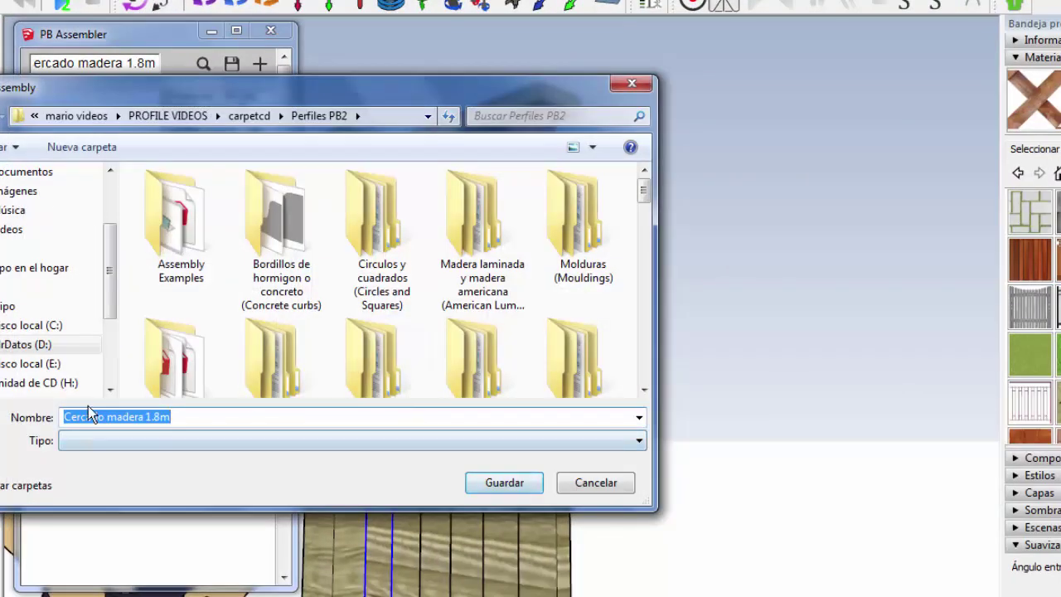
{"action": "left_click", "coordinate": [500, 476]}
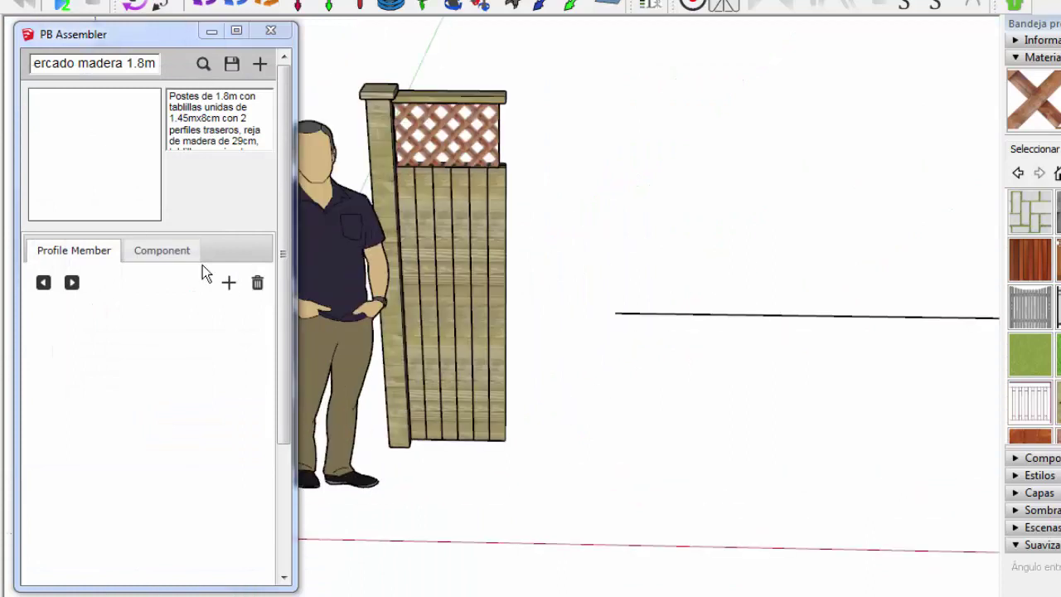
{"action": "left_click", "coordinate": [197, 255]}
{"action": "left_click", "coordinate": [234, 290]}
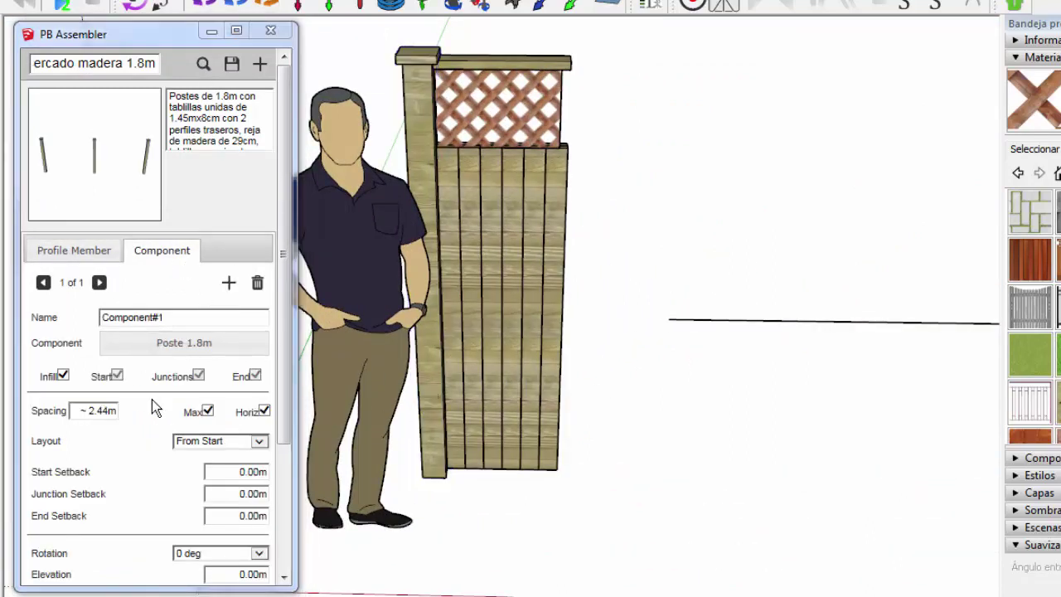
{"action": "left_click_drag", "start_coordinate": [81, 411], "coordinate": [142, 410]}
{"action": "type", "text": "2.5"}
{"action": "left_click_drag", "start_coordinate": [191, 321], "coordinate": [41, 328]}
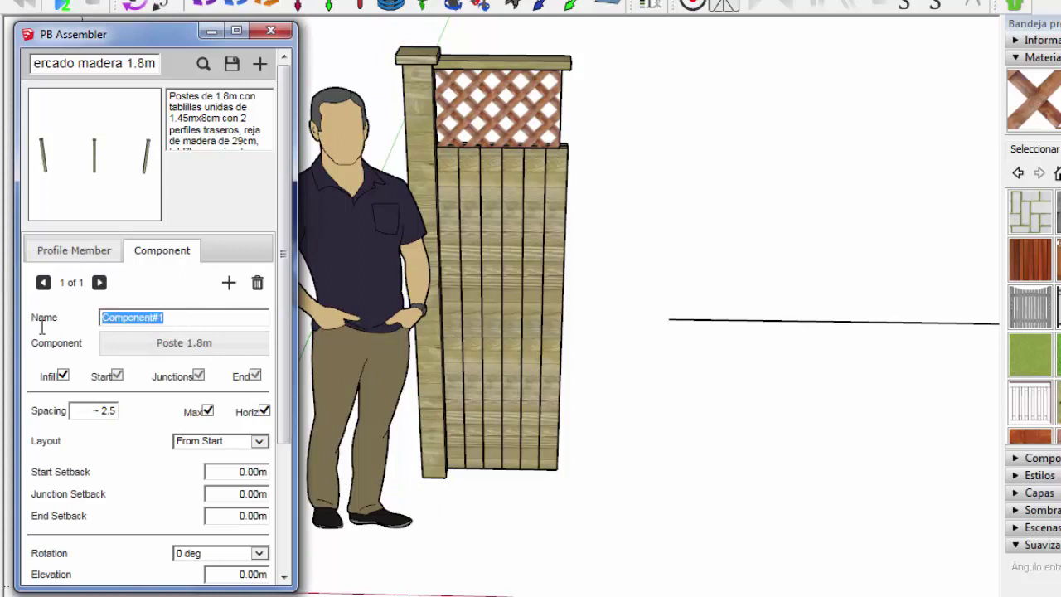
{"action": "type", "text": "postes madera"}
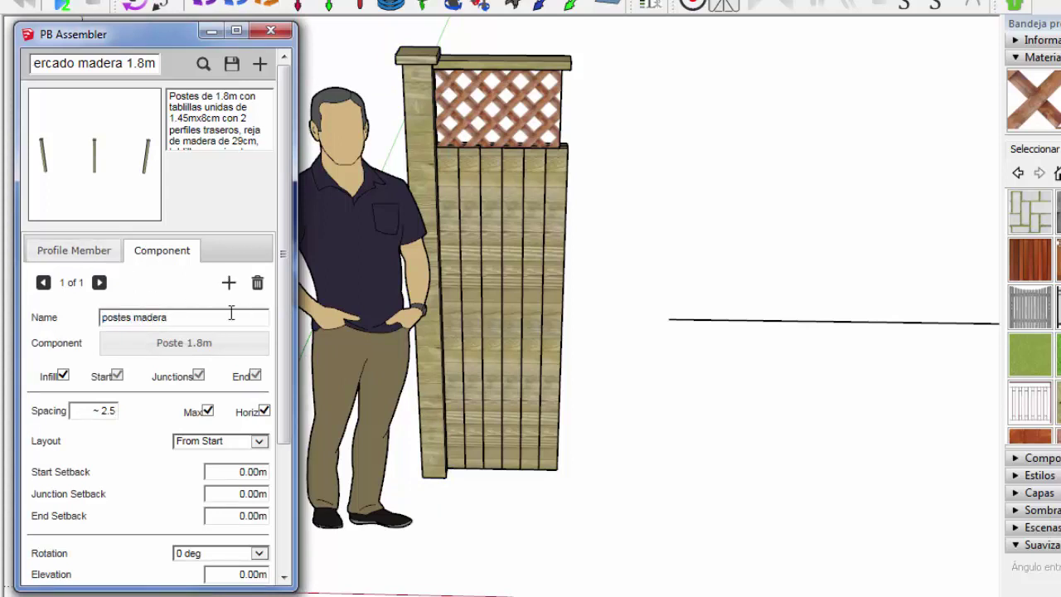
Add the vertical plank as a 'tablilla' component member spaced 0.08 m
{"action": "left_click", "coordinate": [229, 283]}
{"action": "left_click", "coordinate": [460, 370]}
{"action": "left_click_drag", "start_coordinate": [190, 318], "coordinate": [66, 327]}
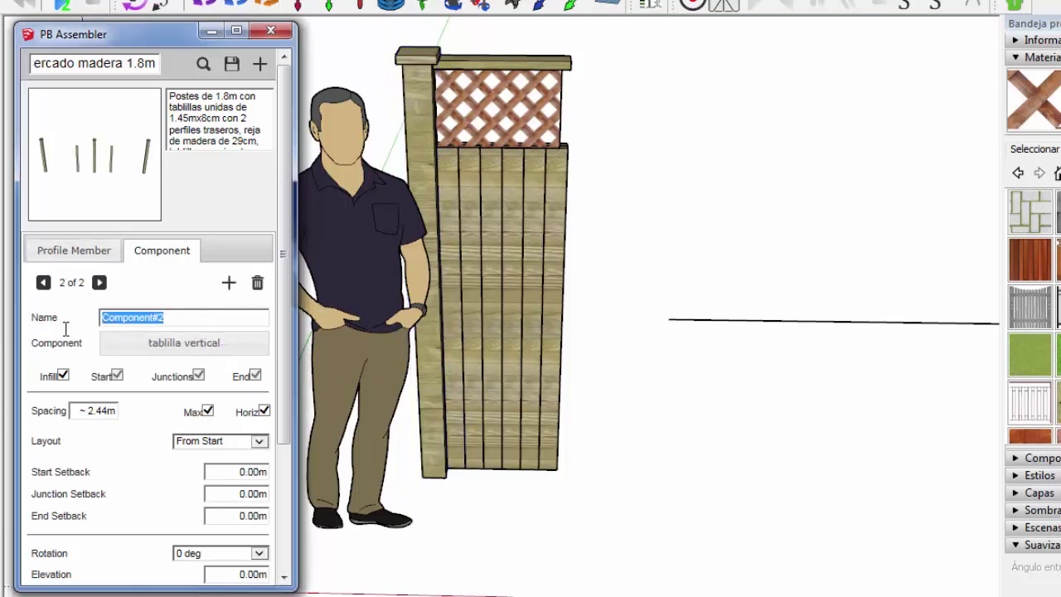
{"action": "type", "text": "tablilla 1.45m"}
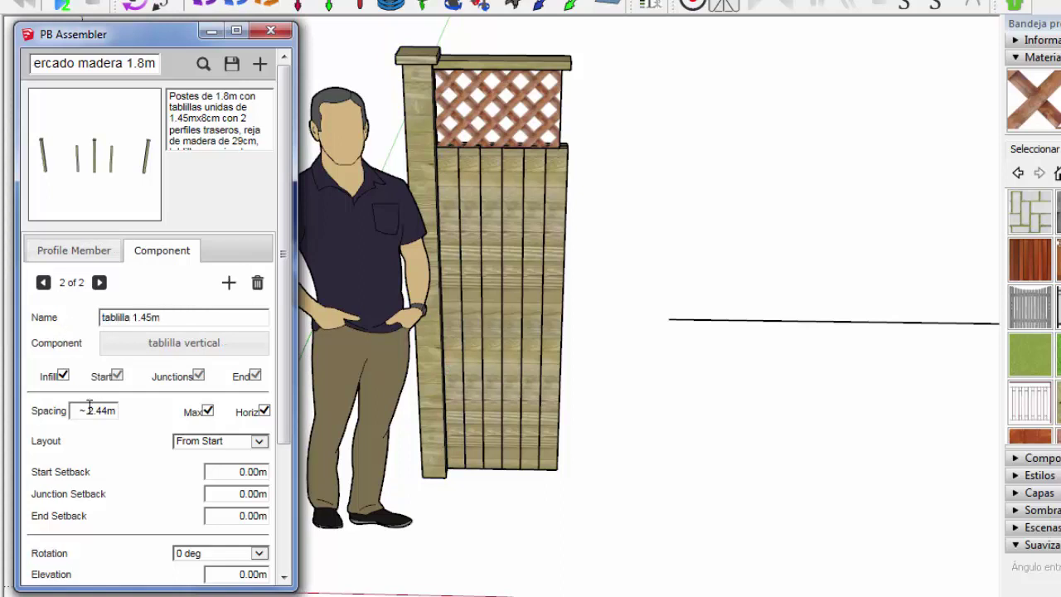
{"action": "double_click", "coordinate": [89, 411]}
{"action": "type", "text": "0.08"}
{"action": "key", "text": "Return"}
Give the planks a 0.1 m start setback and build a test fence along the blue line
{"action": "scroll", "coordinate": [431, 390], "scroll_direction": "down", "scroll_amount": 2}
{"action": "scroll", "coordinate": [332, 447], "scroll_direction": "down", "scroll_amount": 1}
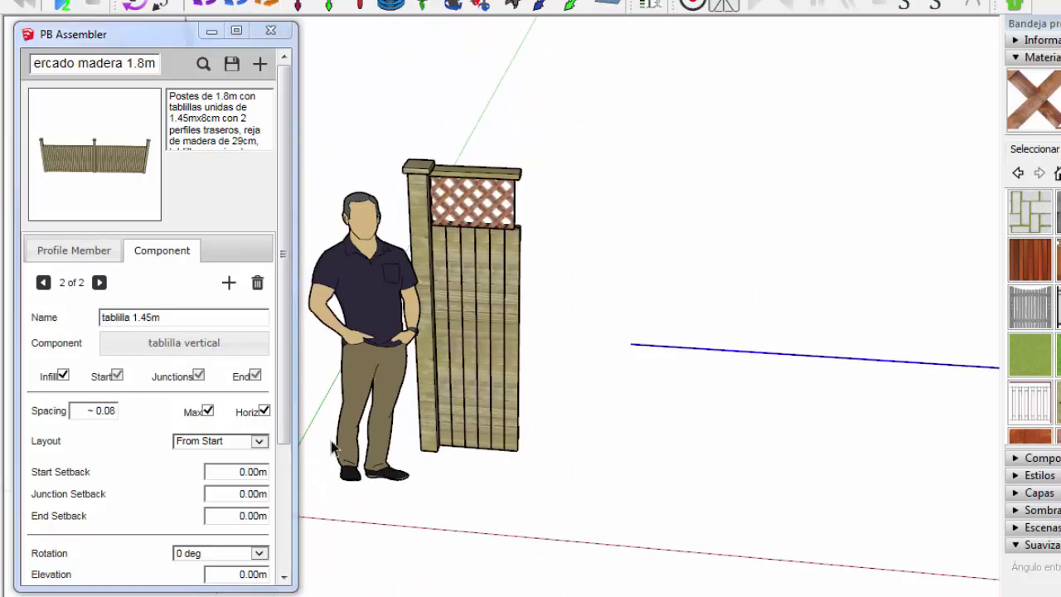
{"action": "scroll", "coordinate": [294, 442], "scroll_direction": "down", "scroll_amount": 2}
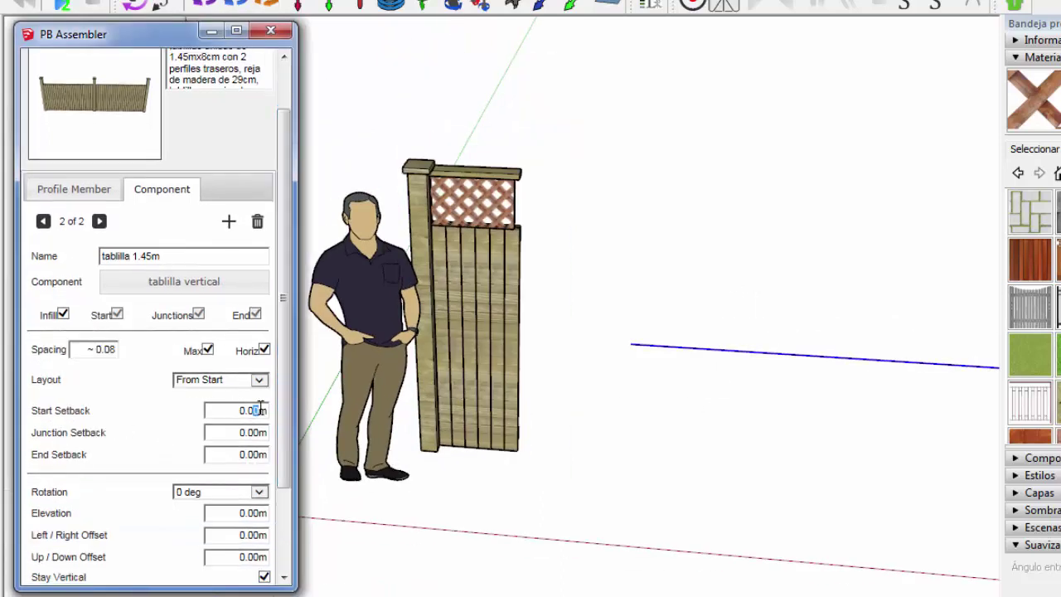
{"action": "type", "text": "0.1"}
{"action": "double_click", "coordinate": [249, 454]}
{"action": "type", "text": "0.1"}
{"action": "key", "text": "Return"}
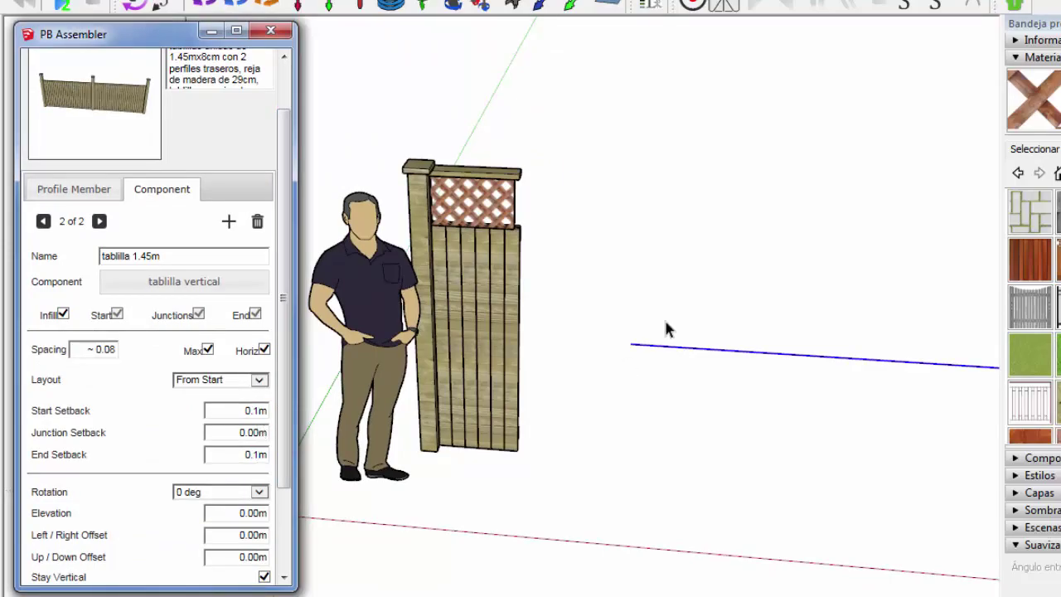
{"action": "scroll", "coordinate": [149, 414], "scroll_direction": "down", "scroll_amount": 2}
{"action": "left_click", "coordinate": [125, 558]}
Set a 0.08 m end setback on the planks and rebuild the test fence
{"action": "scroll", "coordinate": [805, 381], "scroll_direction": "up", "scroll_amount": 5}
{"action": "scroll", "coordinate": [864, 517], "scroll_direction": "up", "scroll_amount": 4}
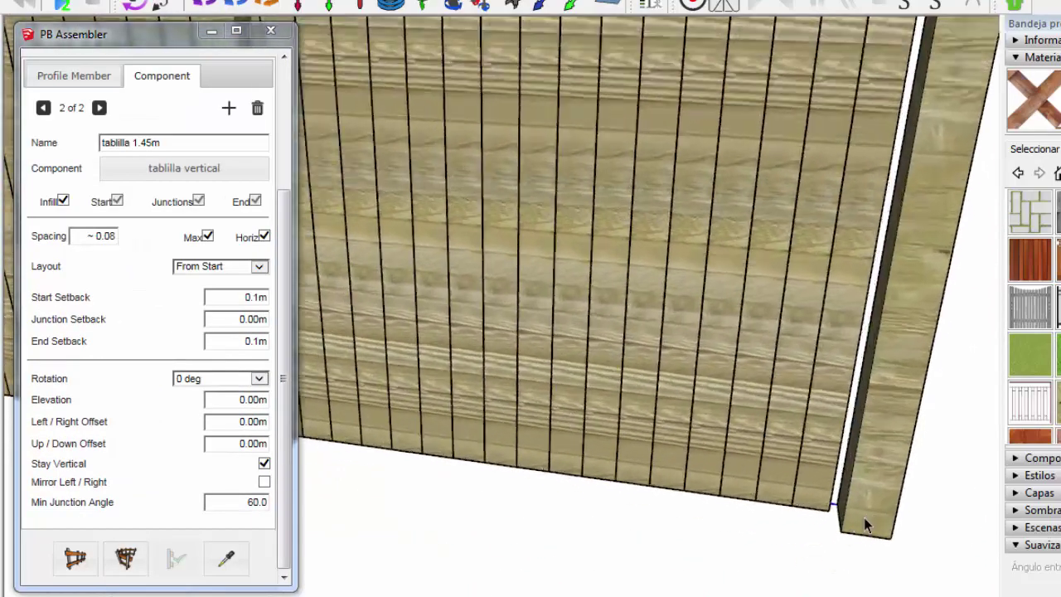
{"action": "double_click", "coordinate": [259, 341]}
{"action": "type", "text": "8"}
{"action": "key", "text": "Return"}
{"action": "scroll", "coordinate": [580, 331], "scroll_direction": "down", "scroll_amount": 5}
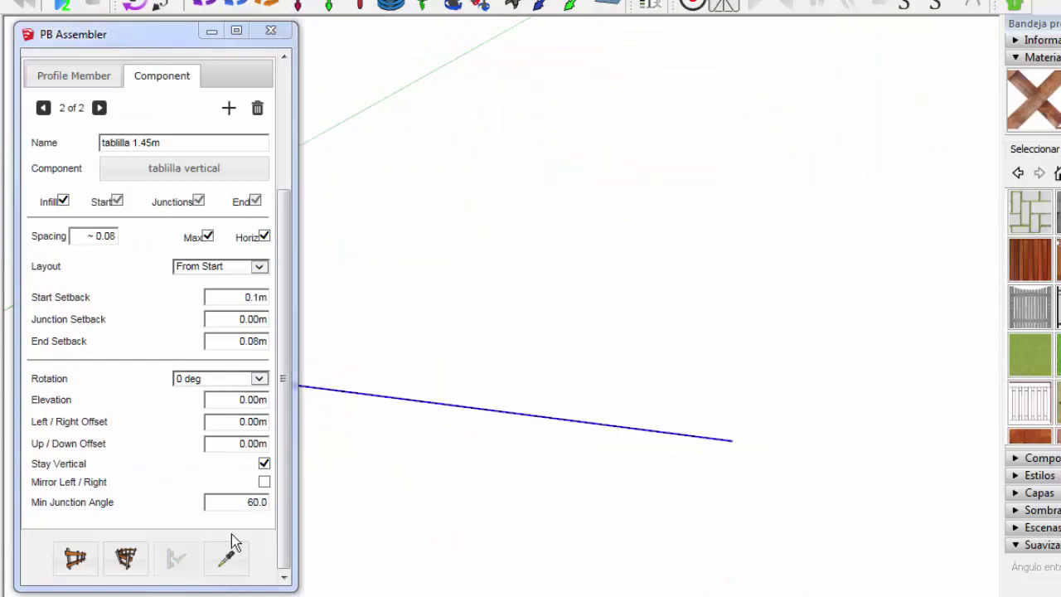
{"action": "left_click", "coordinate": [125, 557]}
{"action": "scroll", "coordinate": [769, 417], "scroll_direction": "down", "scroll_amount": 2}
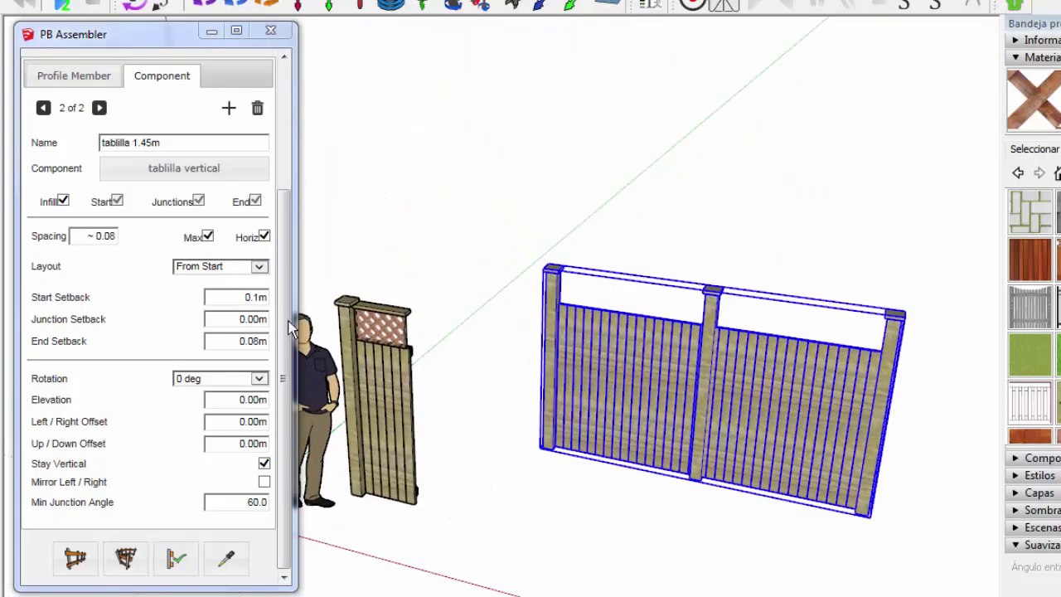
{"action": "scroll", "coordinate": [290, 327], "scroll_direction": "up", "scroll_amount": 3}
{"action": "left_click", "coordinate": [81, 239]}
{"action": "scroll", "coordinate": [375, 357], "scroll_direction": "up", "scroll_amount": 3}
Add the cercamadera 29cm lattice profile at 1.45 m elevation with a 0.10 m start setback
{"action": "scroll", "coordinate": [425, 323], "scroll_direction": "up", "scroll_amount": 3}
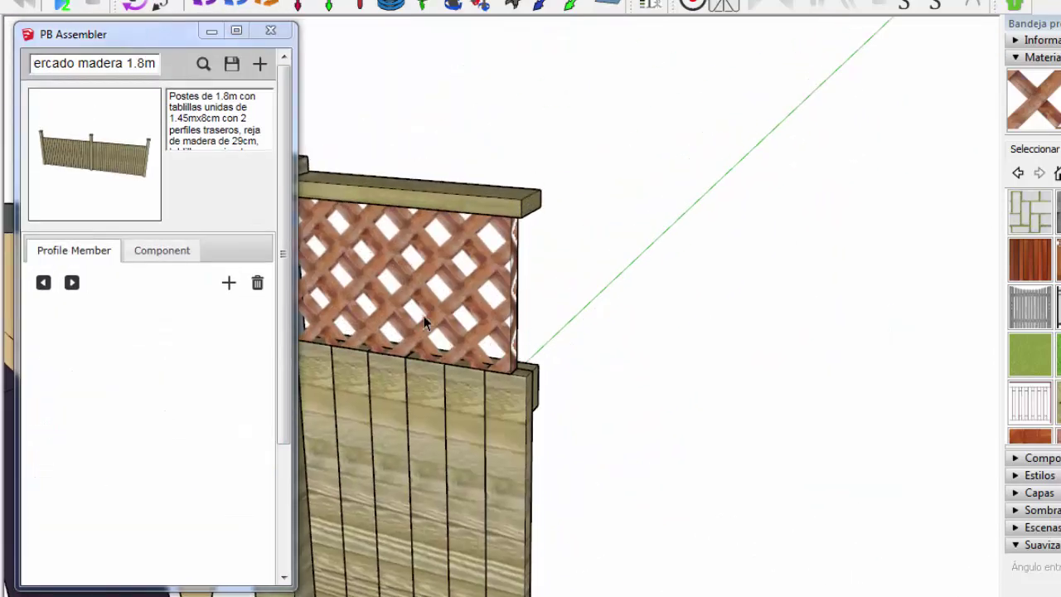
{"action": "scroll", "coordinate": [425, 324], "scroll_direction": "down", "scroll_amount": 2}
{"action": "left_click", "coordinate": [229, 283]}
{"action": "left_click", "coordinate": [171, 343]}
{"action": "left_click", "coordinate": [362, 268]}
{"action": "scroll", "coordinate": [288, 429], "scroll_direction": "down", "scroll_amount": 3}
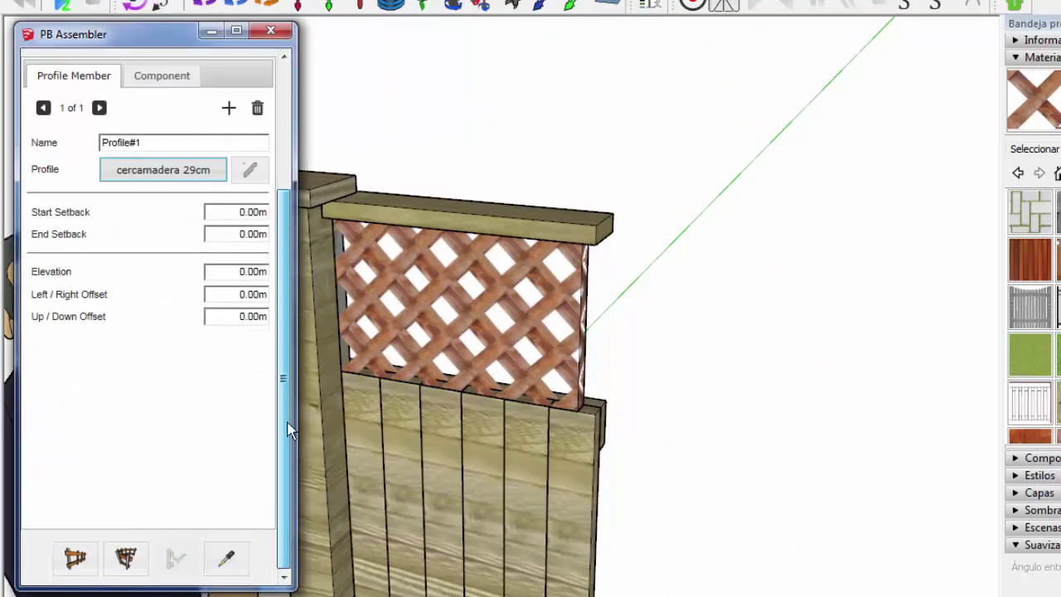
{"action": "left_click", "coordinate": [247, 273]}
{"action": "type", "text": "45"}
{"action": "key", "text": "Tab"}
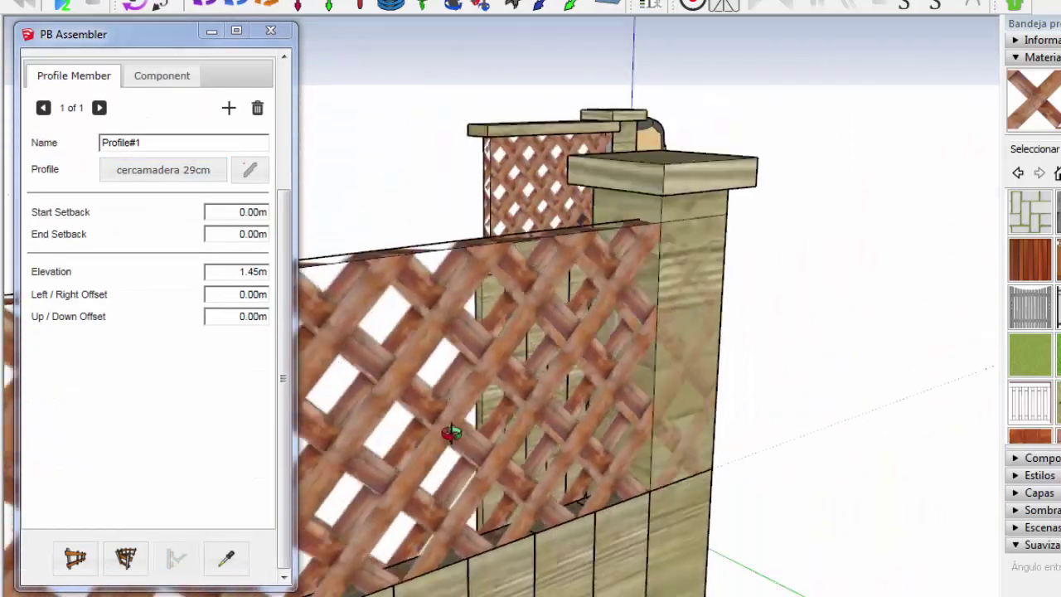
{"action": "scroll", "coordinate": [265, 294], "scroll_direction": "up", "scroll_amount": 3}
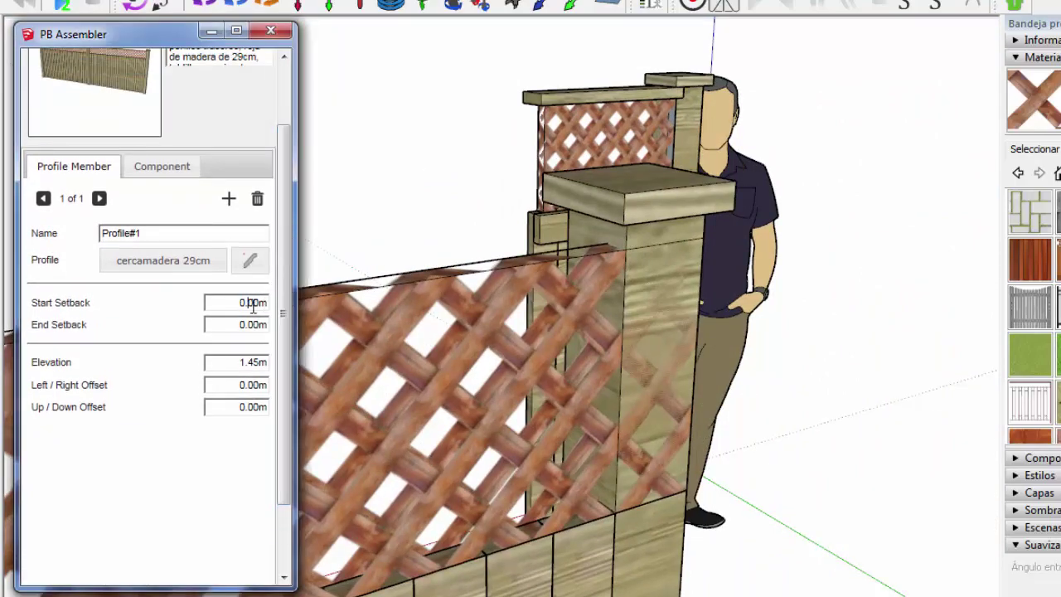
{"action": "type", "text": "1"}
{"action": "key", "text": "Return"}
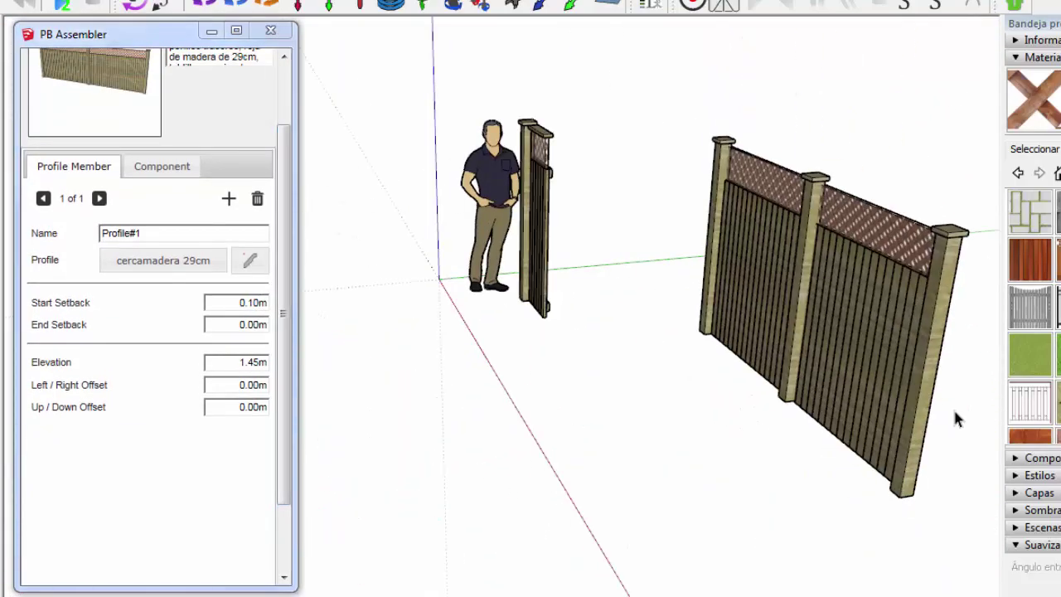
Add a second profile member, the tablilla superior9cm top rail, at 1.74 m elevation
{"action": "mouse_move", "coordinate": [955, 418]}
{"action": "middle_mouse_down"}
{"action": "mouse_move", "coordinate": [810, 267]}
{"action": "mouse_move", "coordinate": [540, 285]}
{"action": "middle_mouse_up"}
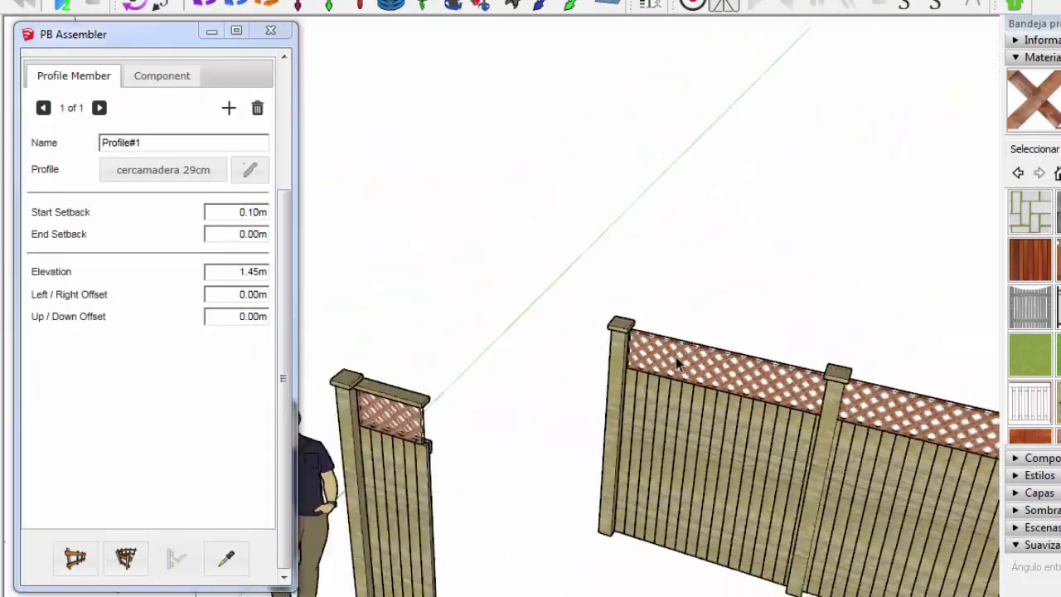
{"action": "middle_click_drag", "start_coordinate": [675, 356], "coordinate": [313, 327]}
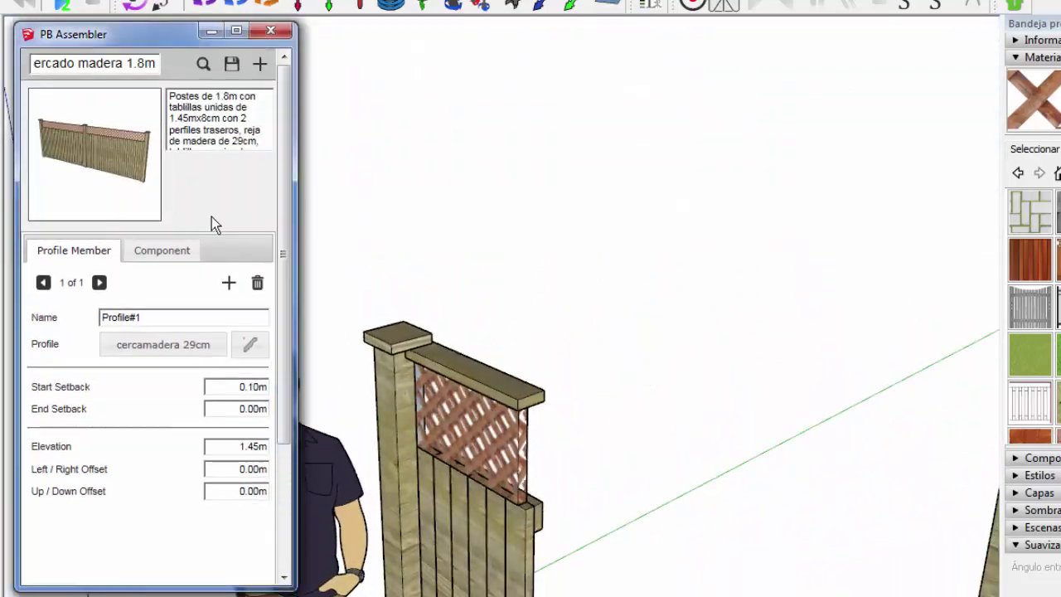
{"action": "double_click", "coordinate": [111, 322]}
{"action": "type", "text": "cerca madera 29cmx3cm"}
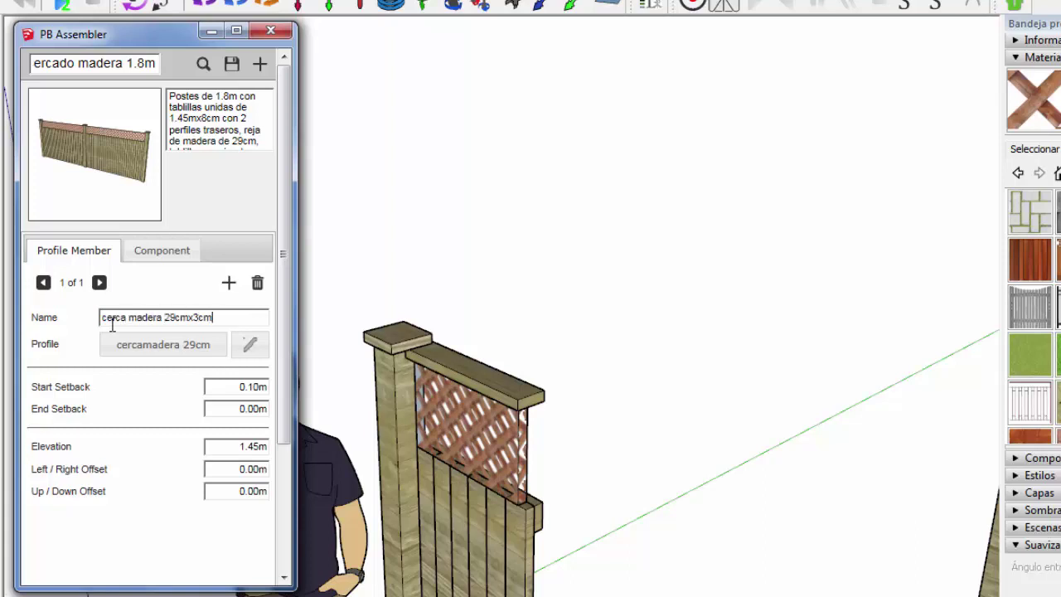
{"action": "left_click", "coordinate": [229, 283]}
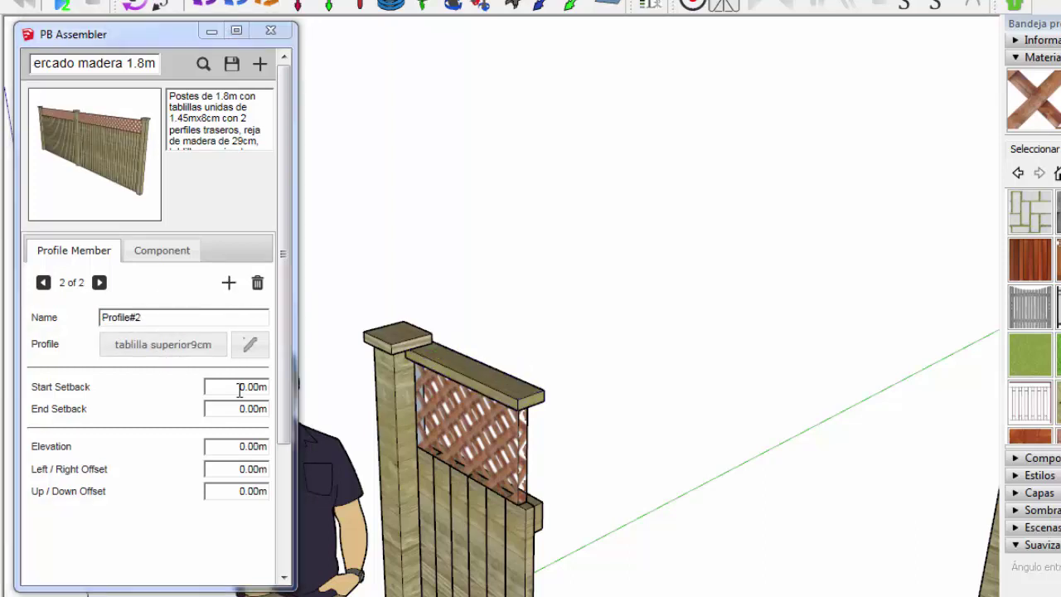
{"action": "left_click", "coordinate": [245, 441]}
{"action": "scroll", "coordinate": [444, 412], "scroll_direction": "up", "scroll_amount": 3}
{"action": "scroll", "coordinate": [404, 364], "scroll_direction": "up", "scroll_amount": 3}
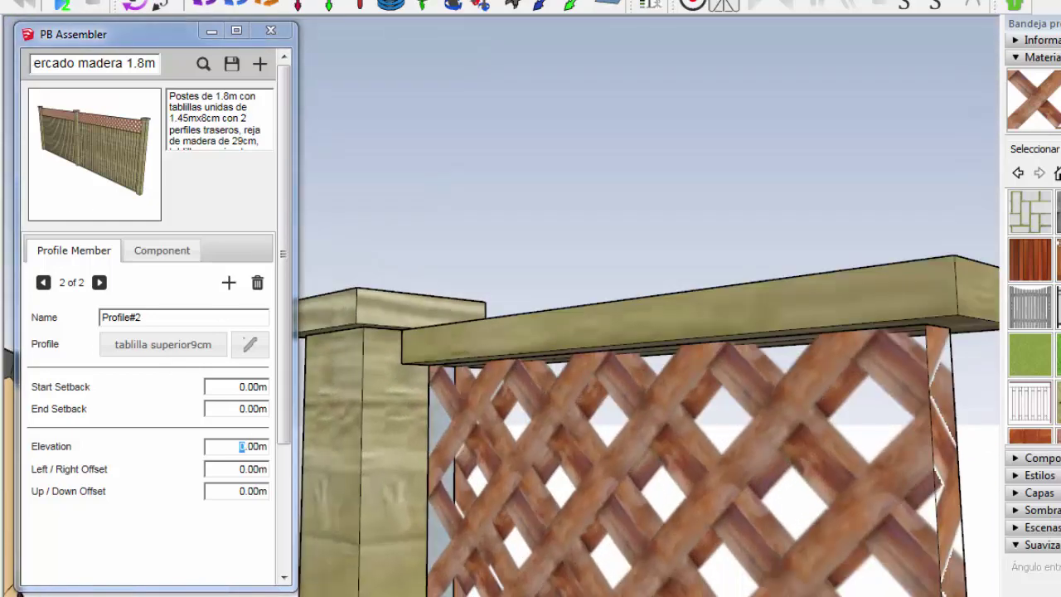
{"action": "middle_click_drag", "start_coordinate": [408, 345], "coordinate": [403, 254]}
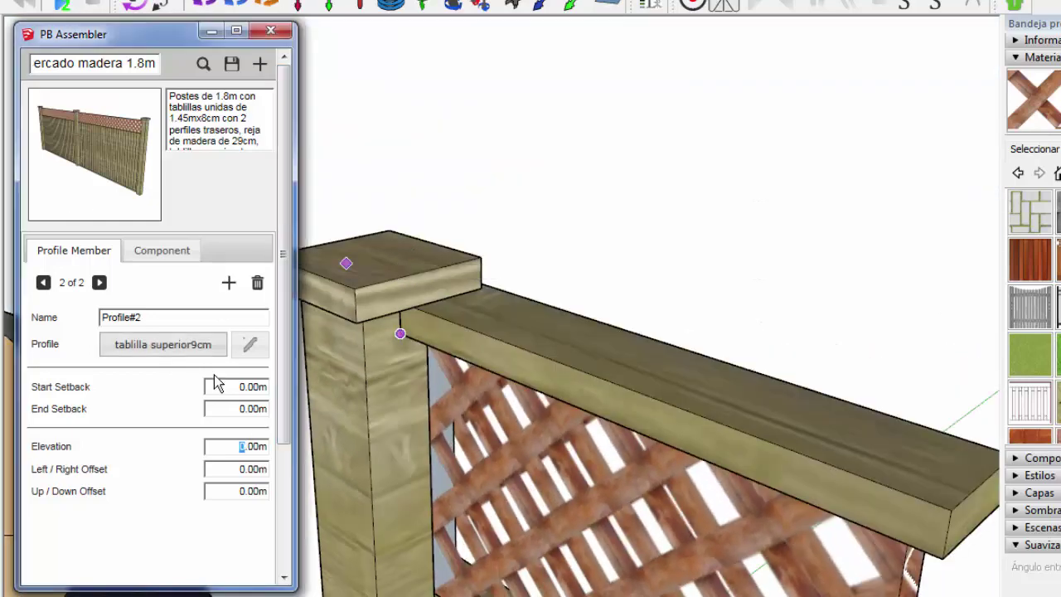
{"action": "scroll", "coordinate": [487, 459], "scroll_direction": "down", "scroll_amount": 3}
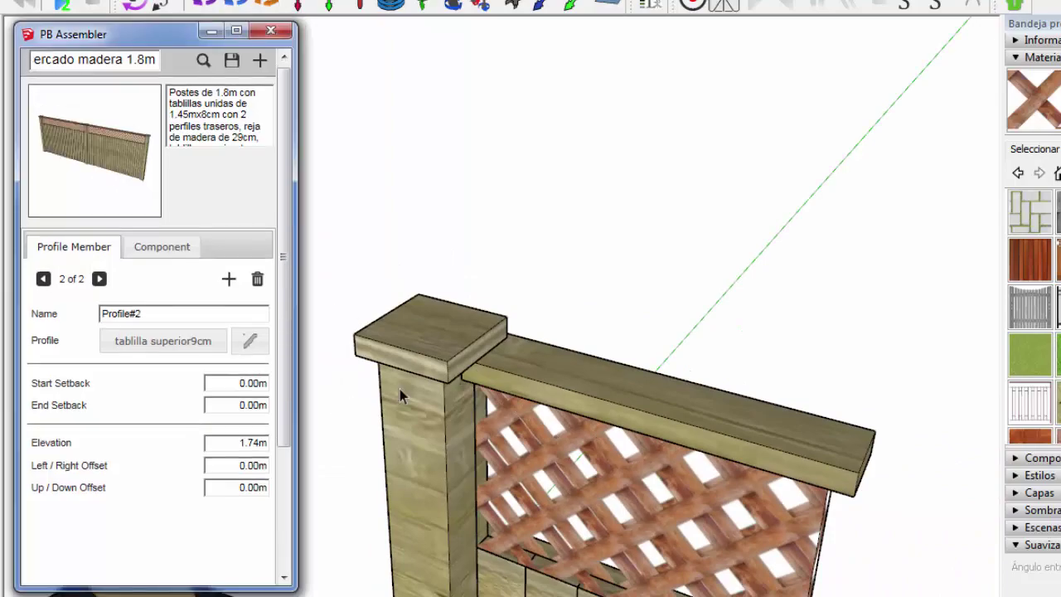
{"action": "scroll", "coordinate": [486, 396], "scroll_direction": "down", "scroll_amount": 5}
{"action": "left_click", "coordinate": [253, 345]}
{"action": "left_click", "coordinate": [257, 86]}
Give the top rail a 0.10 m start setback and rebuild the test fence to check the end post
{"action": "scroll", "coordinate": [784, 466], "scroll_direction": "up", "scroll_amount": 3}
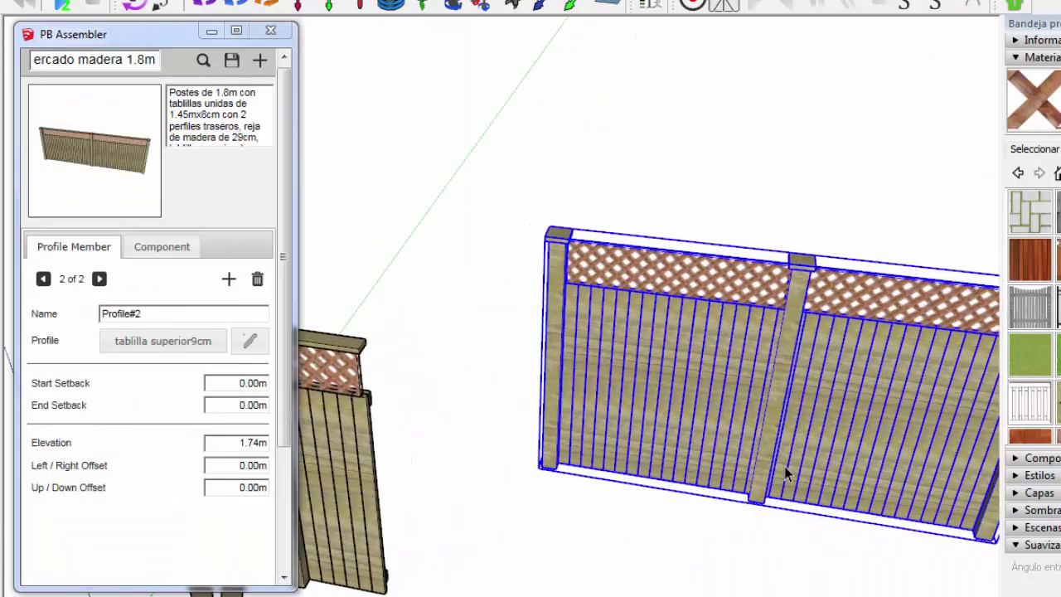
{"action": "scroll", "coordinate": [283, 417], "scroll_direction": "down", "scroll_amount": 3}
{"action": "scroll", "coordinate": [559, 257], "scroll_direction": "up", "scroll_amount": 3}
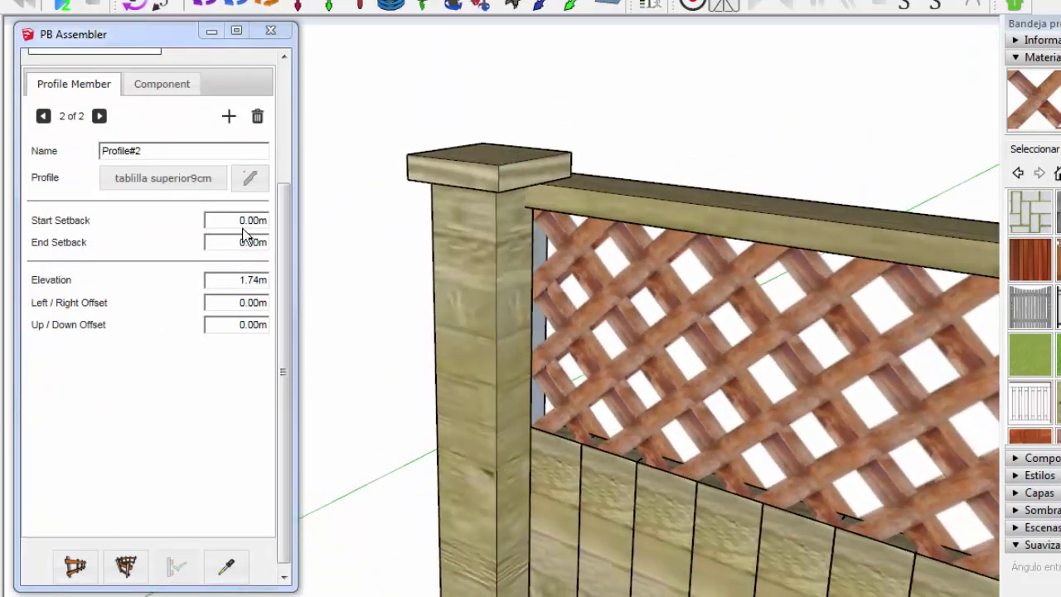
{"action": "double_click", "coordinate": [248, 221]}
{"action": "type", "text": "0.1"}
{"action": "key", "text": "Return"}
{"action": "scroll", "coordinate": [520, 381], "scroll_direction": "down", "scroll_amount": 2}
{"action": "scroll", "coordinate": [520, 382], "scroll_direction": "down", "scroll_amount": 3}
{"action": "left_click", "coordinate": [126, 566]}
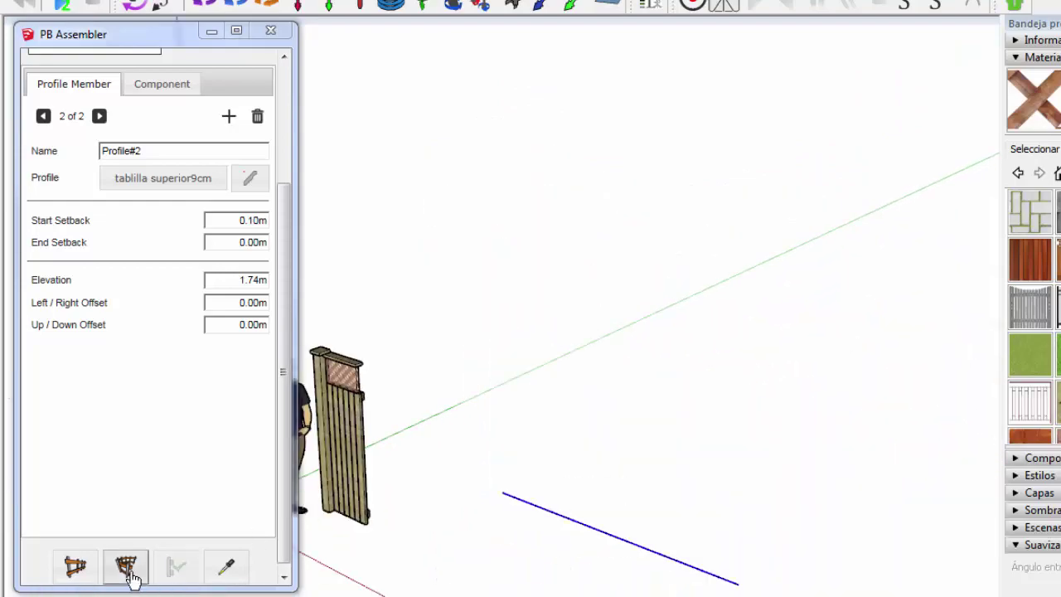
{"action": "scroll", "coordinate": [497, 365], "scroll_direction": "up", "scroll_amount": 4}
{"action": "mouse_move", "coordinate": [497, 365]}
{"action": "middle_mouse_down"}
{"action": "mouse_move", "coordinate": [400, 392]}
{"action": "mouse_move", "coordinate": [505, 344]}
{"action": "middle_mouse_up"}
{"action": "scroll", "coordinate": [399, 392], "scroll_direction": "down", "scroll_amount": 4}
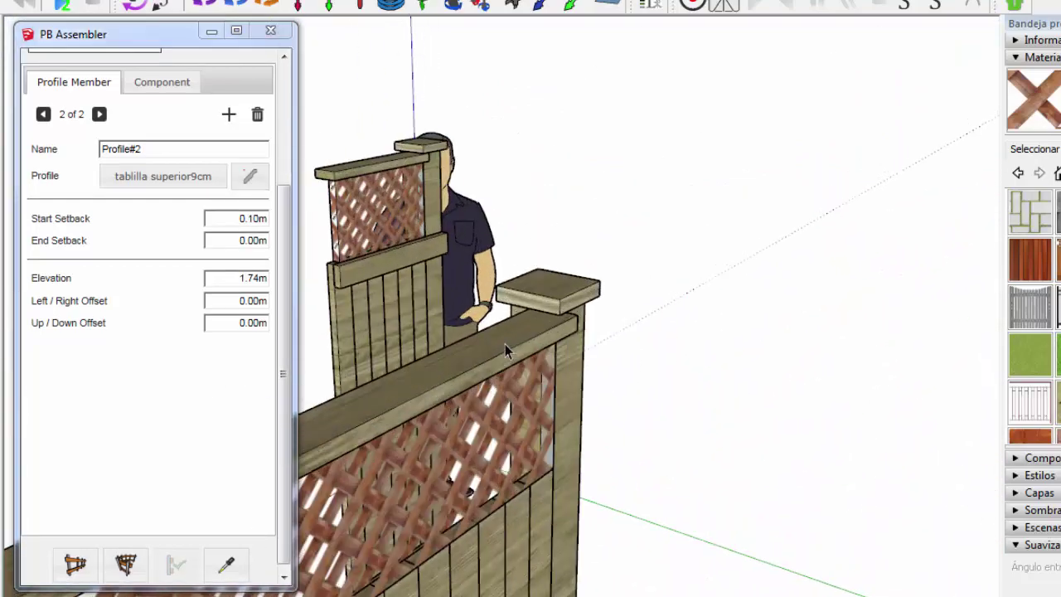
{"action": "scroll", "coordinate": [569, 185], "scroll_direction": "up", "scroll_amount": 3}
{"action": "scroll", "coordinate": [584, 352], "scroll_direction": "down", "scroll_amount": 2}
{"action": "scroll", "coordinate": [583, 352], "scroll_direction": "down", "scroll_amount": 3}
{"action": "scroll", "coordinate": [465, 350], "scroll_direction": "down", "scroll_amount": 2}
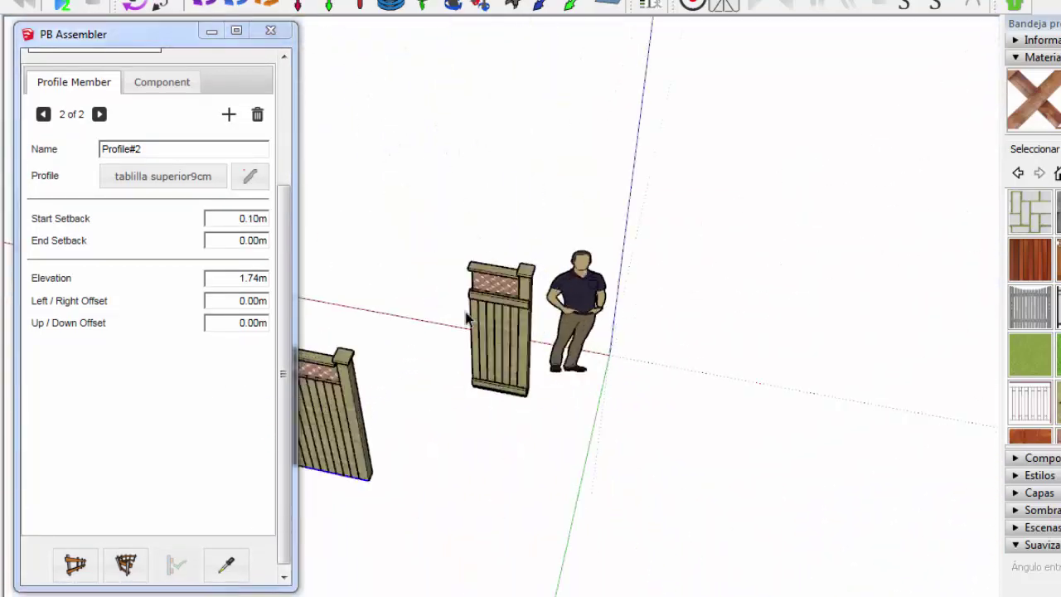
{"action": "scroll", "coordinate": [327, 248], "scroll_direction": "up", "scroll_amount": 2}
{"action": "scroll", "coordinate": [327, 240], "scroll_direction": "up", "scroll_amount": 2}
{"action": "scroll", "coordinate": [283, 117], "scroll_direction": "up", "scroll_amount": 4}
Rename the top rail 'tablilla perfil 9cmx3cm' and add a tablillas8cmlong bottom slat at 0.05 m elevation
{"action": "double_click", "coordinate": [103, 317]}
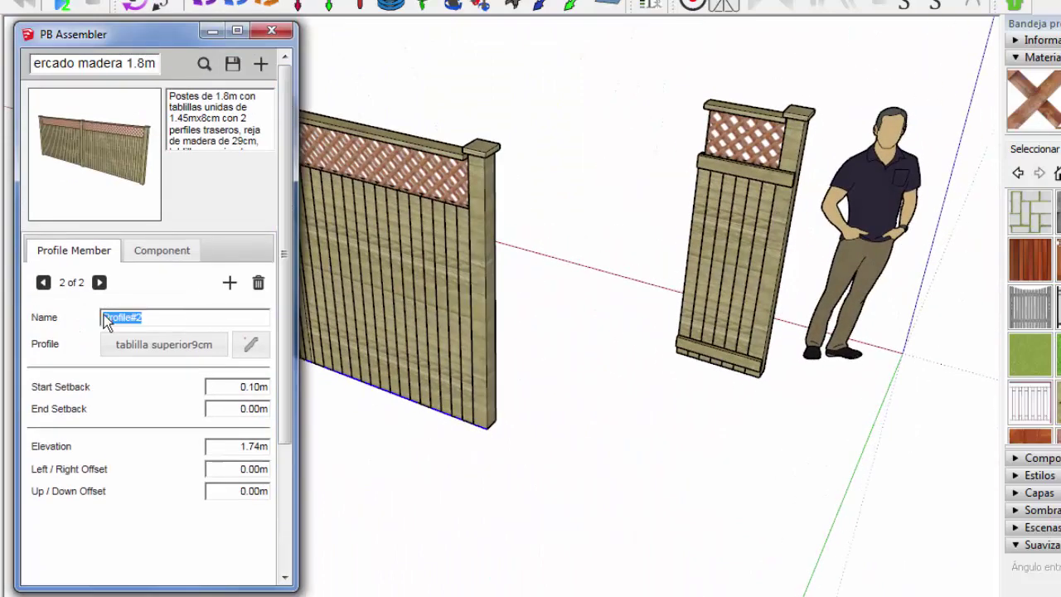
{"action": "type", "text": "tablilla perfil 9"}
{"action": "type", "text": "cmx3cm"}
{"action": "left_click", "coordinate": [230, 283]}
{"action": "left_click", "coordinate": [738, 348]}
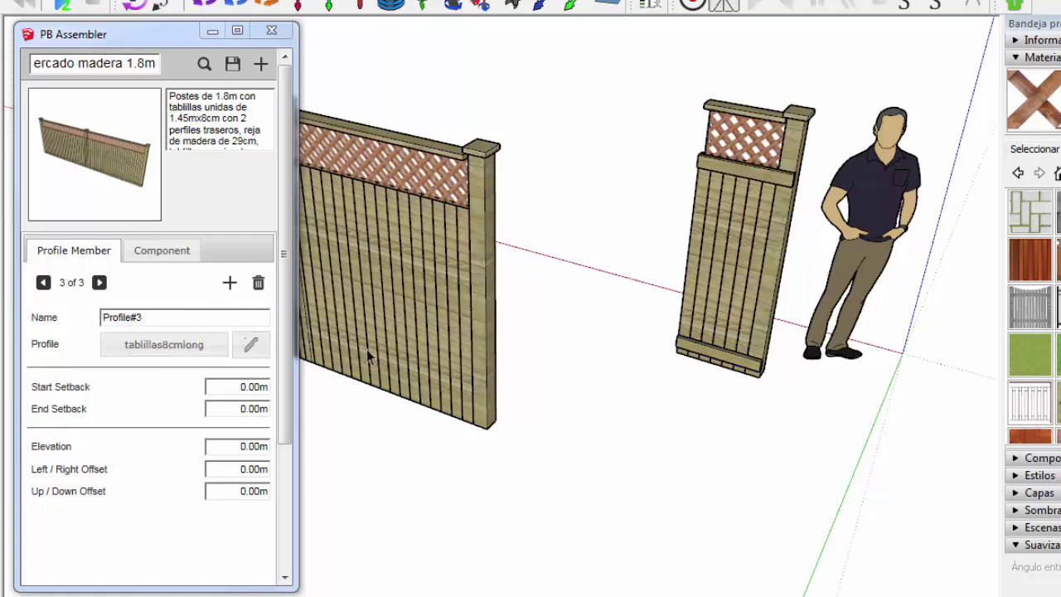
{"action": "double_click", "coordinate": [154, 318]}
{"action": "type", "text": "tablilla inferior long 8cmx3cm"}
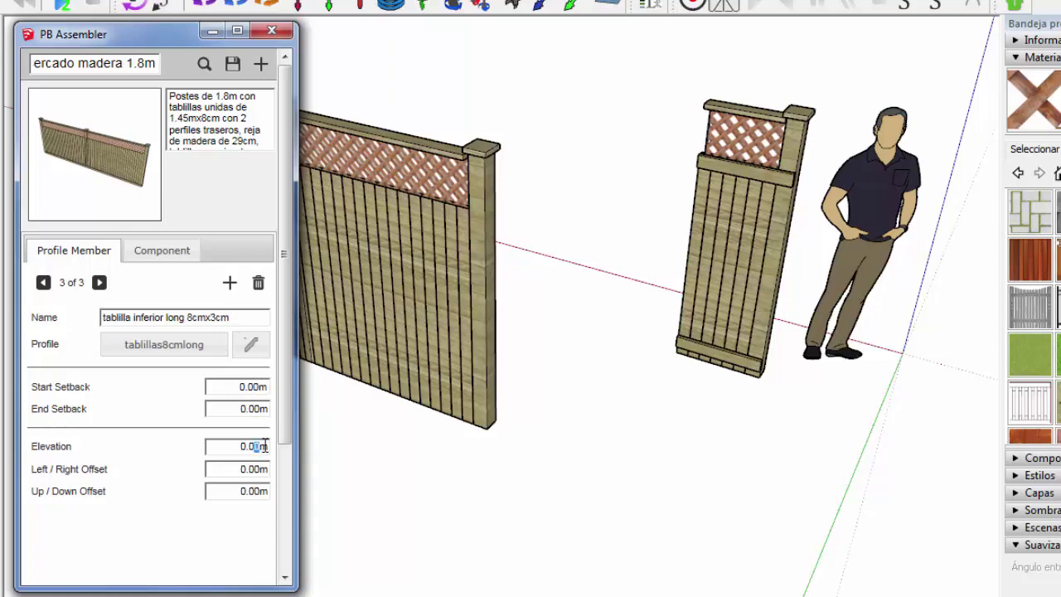
{"action": "type", "text": "5"}
{"action": "key", "text": "Return"}
Orbit around the fence base to check the raised bottom slat
{"action": "scroll", "coordinate": [119, 568], "scroll_direction": "down", "scroll_amount": 3}
{"action": "scroll", "coordinate": [509, 399], "scroll_direction": "up", "scroll_amount": 5}
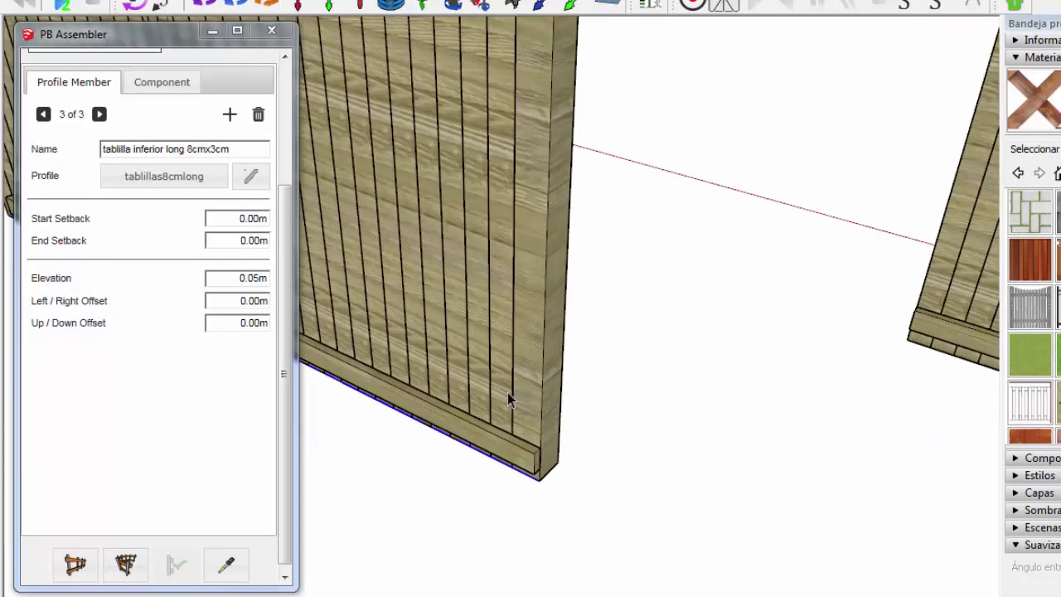
{"action": "middle_click_drag", "start_coordinate": [509, 400], "coordinate": [456, 238]}
{"action": "middle_click_drag", "start_coordinate": [503, 40], "coordinate": [403, 237]}
{"action": "scroll", "coordinate": [526, 426], "scroll_direction": "up", "scroll_amount": 2}
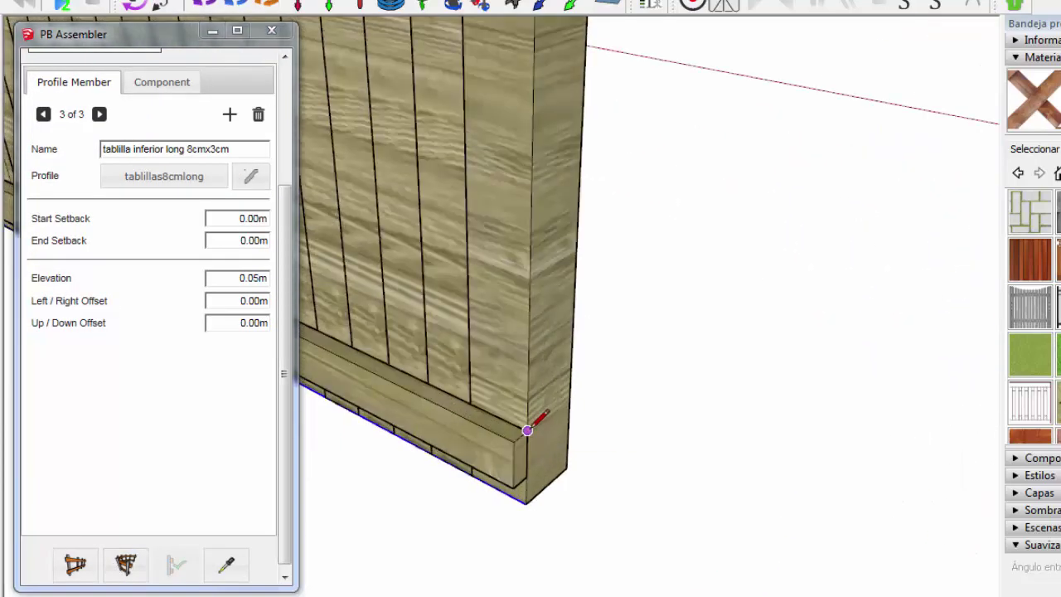
{"action": "scroll", "coordinate": [540, 356], "scroll_direction": "down", "scroll_amount": 3}
{"action": "scroll", "coordinate": [483, 321], "scroll_direction": "down", "scroll_amount": 5}
{"action": "scroll", "coordinate": [483, 306], "scroll_direction": "up", "scroll_amount": 2}
Add a fourth profile member 'Tabilla sup long 8cmx3cm' at 1.37 m elevation
{"action": "left_click", "coordinate": [483, 289]}
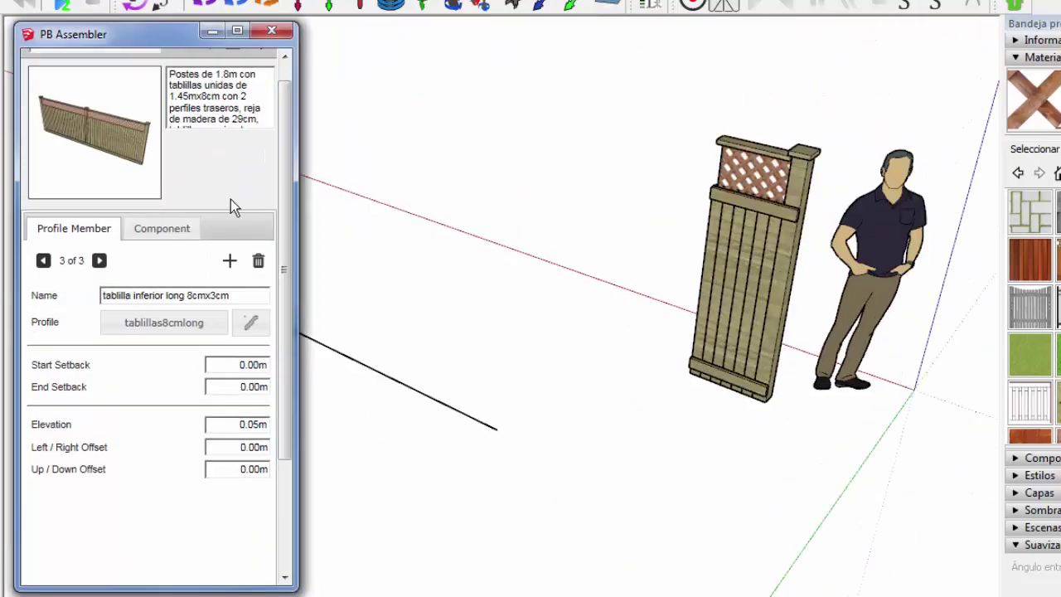
{"action": "left_click", "coordinate": [230, 261]}
{"action": "left_click", "coordinate": [58, 303]}
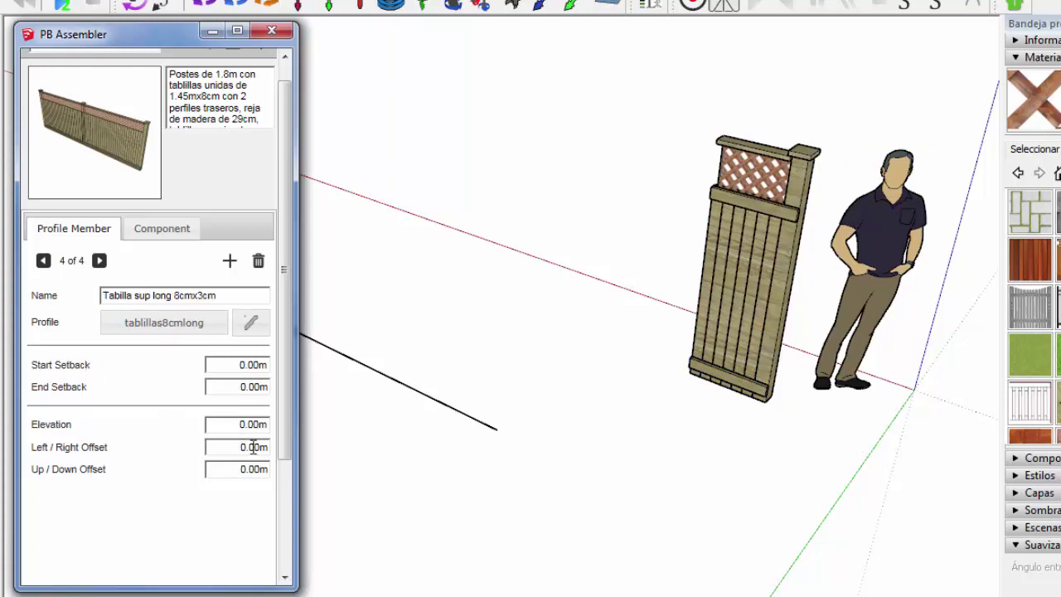
{"action": "type", "text": "1.3"}
{"action": "type", "text": "7"}
{"action": "left_click", "coordinate": [247, 425]}
{"action": "key", "text": "Return"}
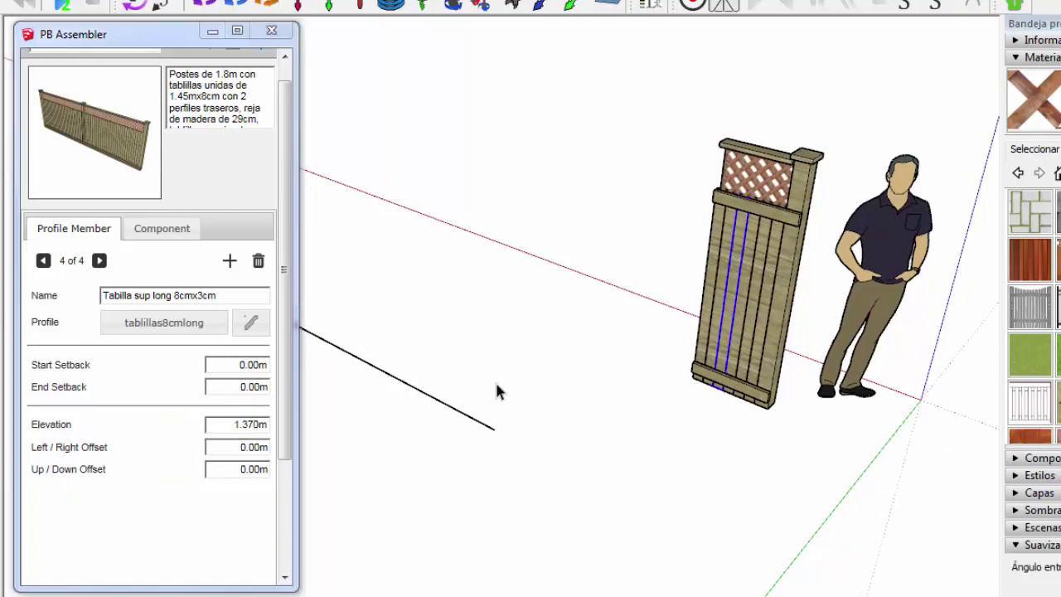
Rebuild the fence along its path line and view it from the front
{"action": "left_click", "coordinate": [431, 396]}
{"action": "left_click", "coordinate": [125, 557]}
{"action": "middle_click_drag", "start_coordinate": [465, 233], "coordinate": [687, 368]}
{"action": "scroll", "coordinate": [687, 368], "scroll_direction": "down", "scroll_amount": 5}
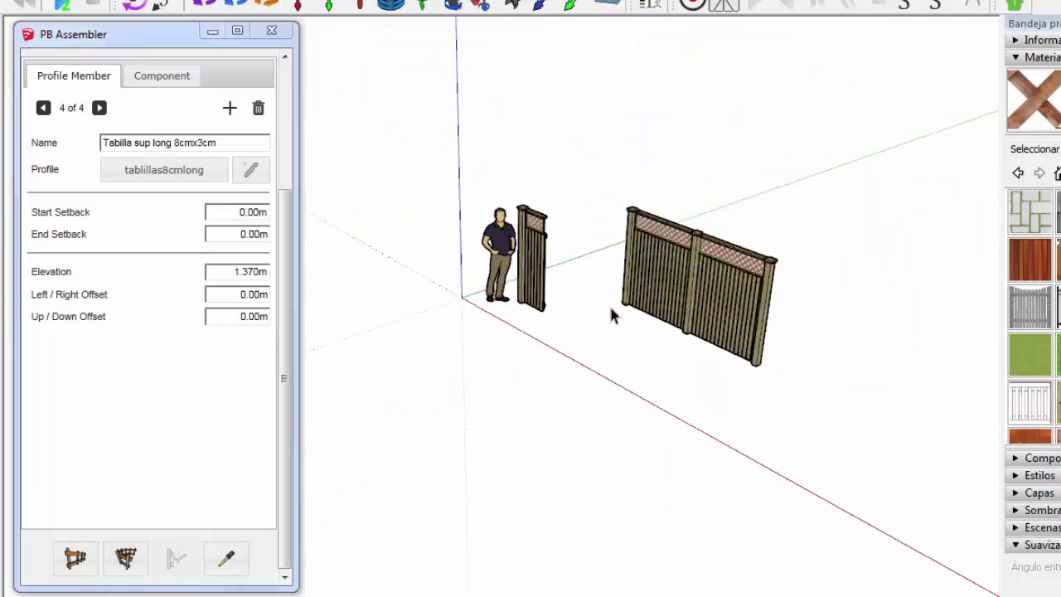
{"action": "middle_click_drag", "start_coordinate": [611, 310], "coordinate": [638, 237]}
{"action": "scroll", "coordinate": [637, 237], "scroll_direction": "up", "scroll_amount": 3}
{"action": "scroll", "coordinate": [674, 244], "scroll_direction": "up", "scroll_amount": 3}
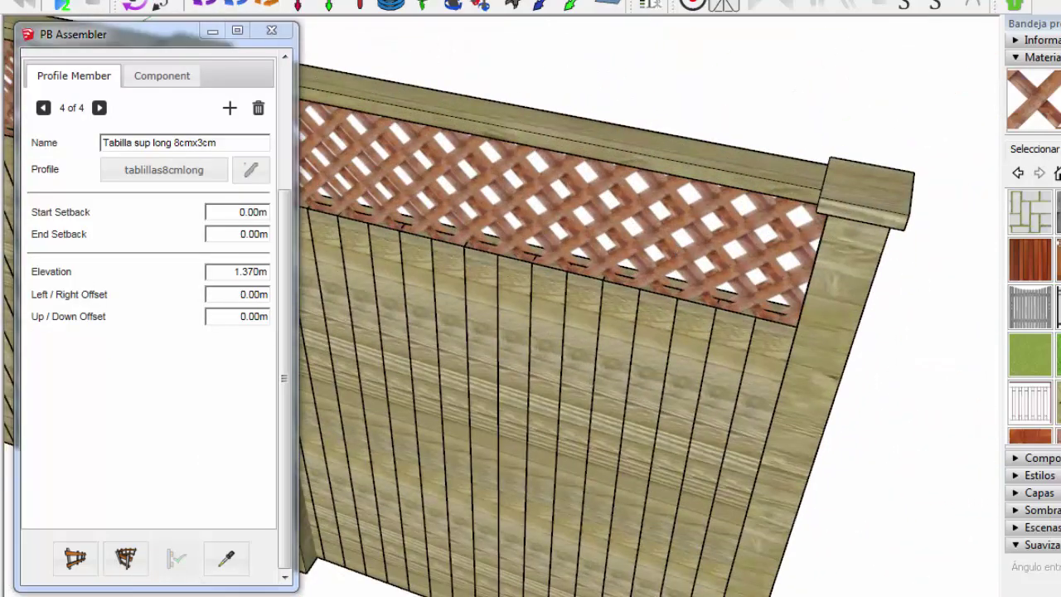
Draw a short trial line path on open ground beside the existing fence
{"action": "left_click", "coordinate": [582, 286]}
{"action": "scroll", "coordinate": [582, 287], "scroll_direction": "down", "scroll_amount": 5}
{"action": "middle_click_drag", "start_coordinate": [465, 266], "coordinate": [530, 367]}
{"action": "key", "text": "l"}
{"action": "left_click", "coordinate": [522, 378]}
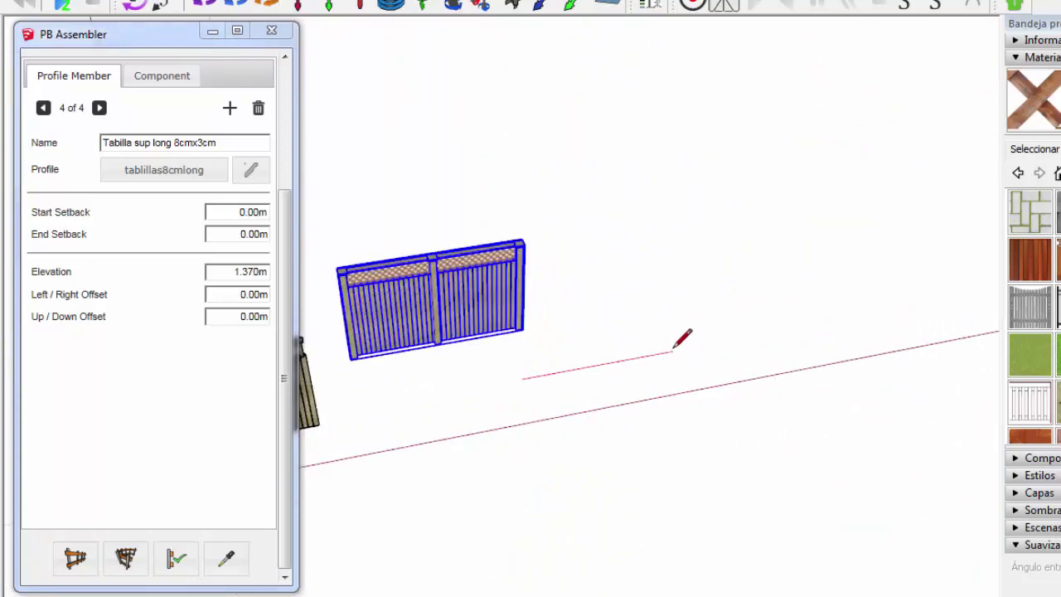
{"action": "left_click", "coordinate": [672, 352]}
{"action": "left_click", "coordinate": [676, 328]}
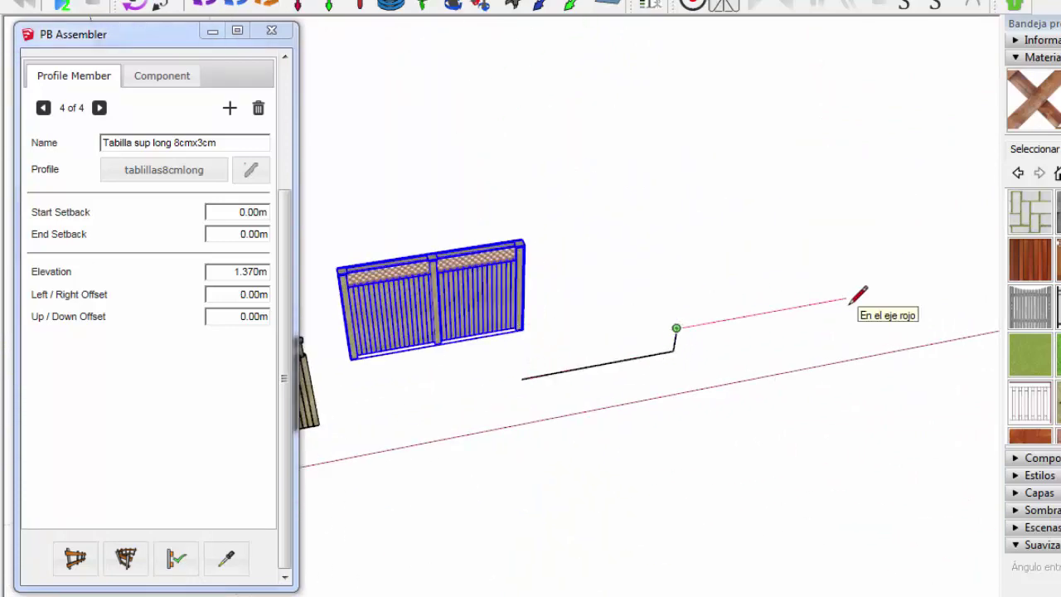
{"action": "key", "text": "space"}
Draw a three-sided open rectangle outline and build the fence along it
{"action": "middle_click_drag", "start_coordinate": [689, 350], "coordinate": [395, 263]}
{"action": "middle_click_drag", "start_coordinate": [655, 330], "coordinate": [627, 398]}
{"action": "key", "text": "l"}
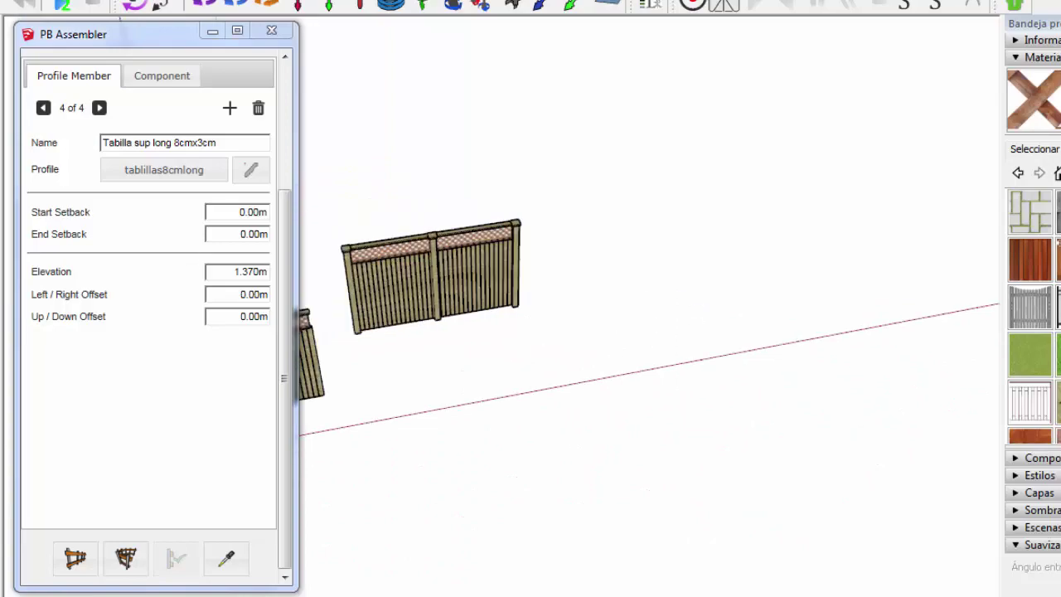
{"action": "left_click", "coordinate": [360, 365]}
{"action": "left_click", "coordinate": [684, 309]}
{"action": "left_click", "coordinate": [593, 162]}
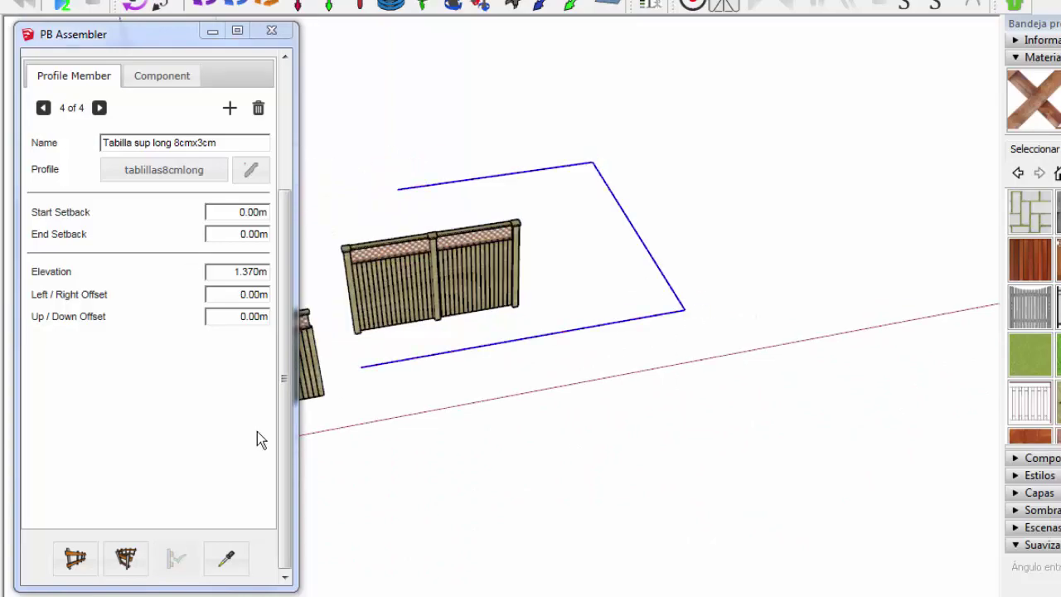
{"action": "left_click", "coordinate": [126, 557]}
{"action": "scroll", "coordinate": [508, 374], "scroll_direction": "up", "scroll_amount": 3}
{"action": "scroll", "coordinate": [493, 322], "scroll_direction": "down", "scroll_amount": 5}
{"action": "scroll", "coordinate": [667, 372], "scroll_direction": "up", "scroll_amount": 1}
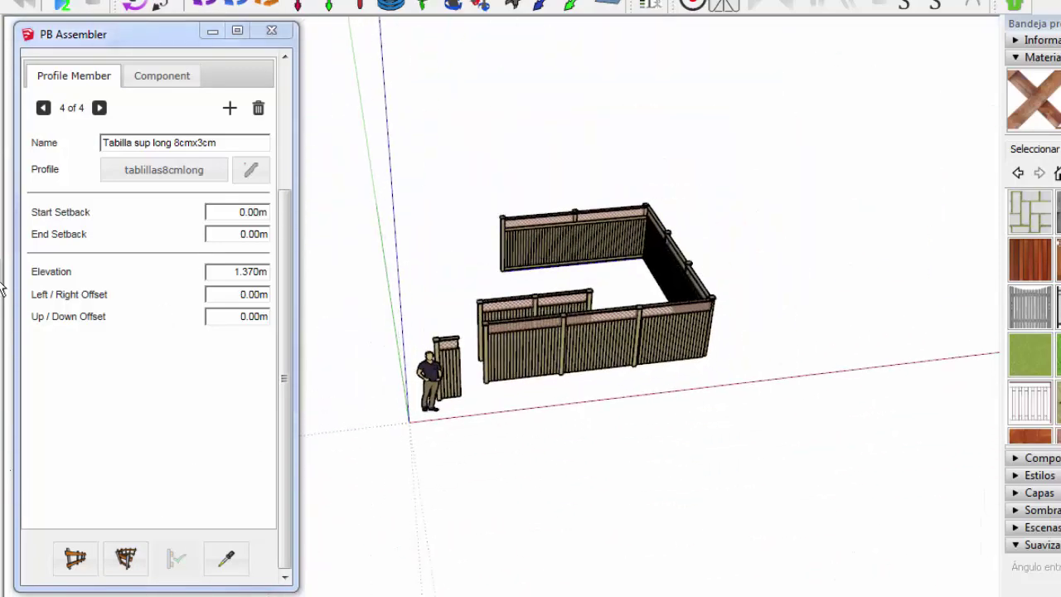
{"action": "scroll", "coordinate": [646, 417], "scroll_direction": "up", "scroll_amount": 3}
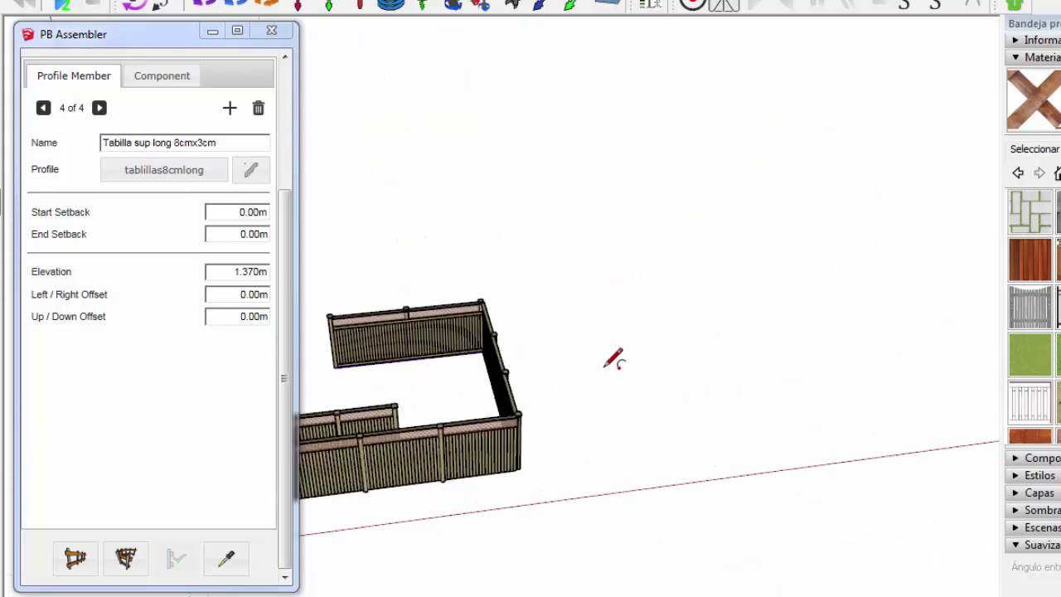
Draw a two-point arc path and build a curved fence along it
{"action": "key", "text": "a"}
{"action": "left_click", "coordinate": [605, 367]}
{"action": "left_click", "coordinate": [919, 332]}
{"action": "left_click", "coordinate": [758, 307]}
{"action": "left_click", "coordinate": [125, 557]}
{"action": "scroll", "coordinate": [694, 355], "scroll_direction": "up", "scroll_amount": 3}
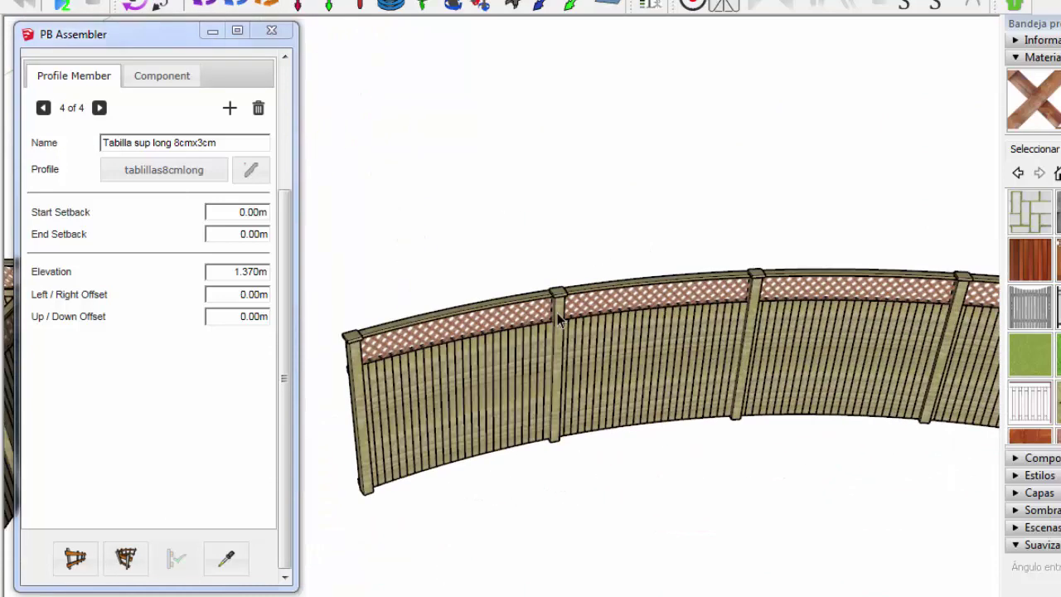
{"action": "scroll", "coordinate": [694, 355], "scroll_direction": "down", "scroll_amount": 3}
Draw a circle above the curved fence and build the fence around it
{"action": "middle_click_drag", "start_coordinate": [564, 430], "coordinate": [529, 440]}
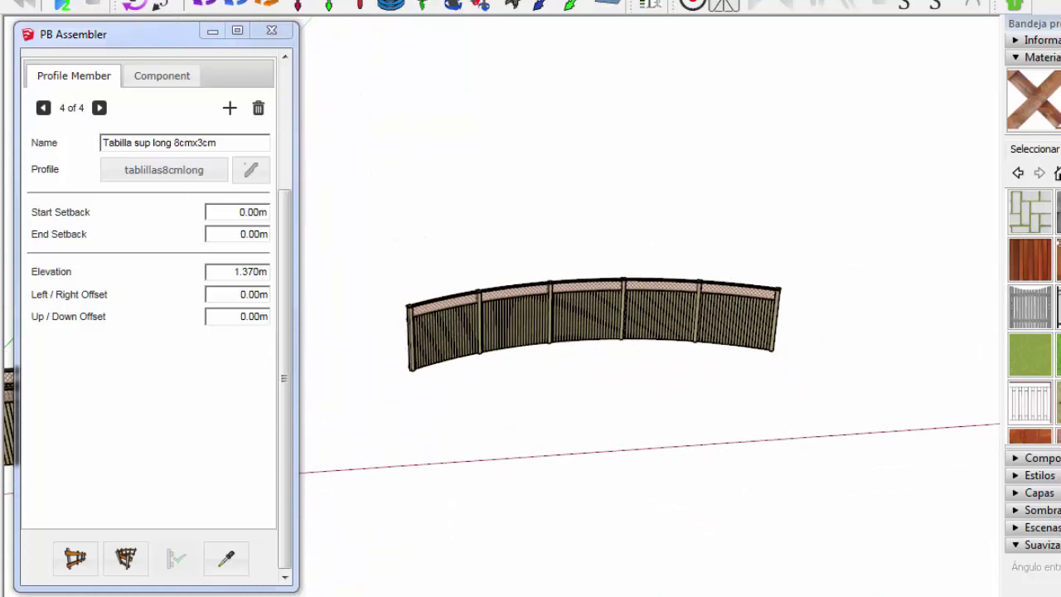
{"action": "left_click", "coordinate": [561, 307]}
{"action": "left_click", "coordinate": [627, 262]}
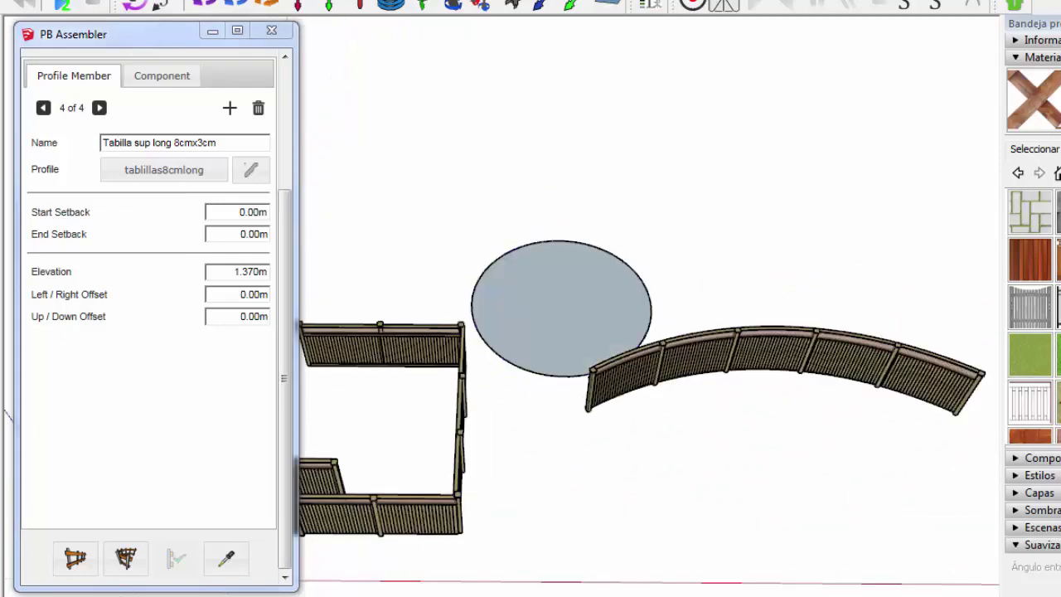
{"action": "left_click", "coordinate": [125, 558]}
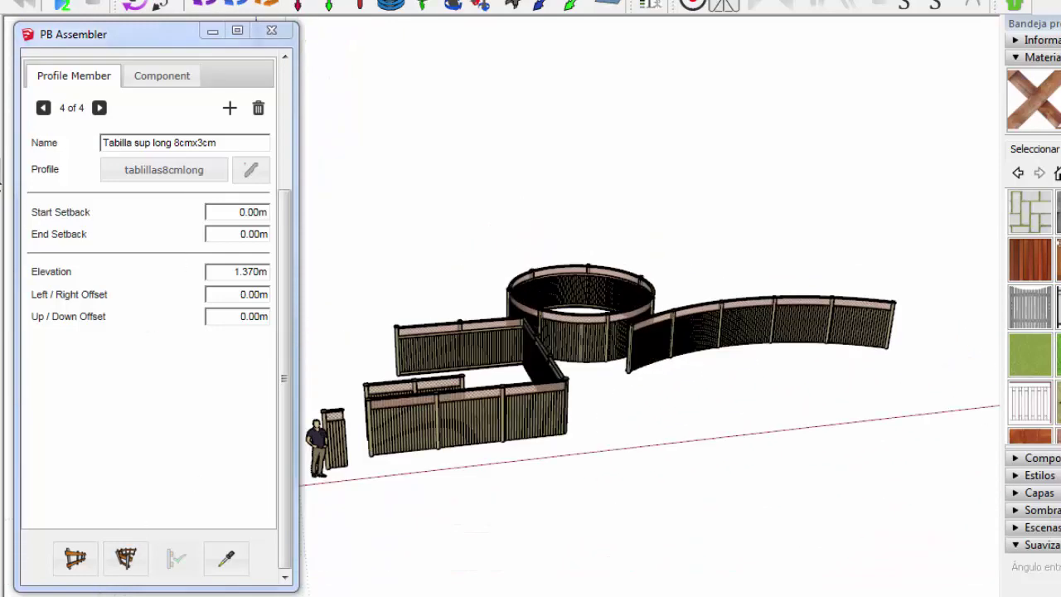
Draw an octagon on the ground, delete its face, and build the fence along it
{"action": "left_click", "coordinate": [688, 435]}
{"action": "left_click", "coordinate": [771, 429]}
{"action": "key", "text": "Delete"}
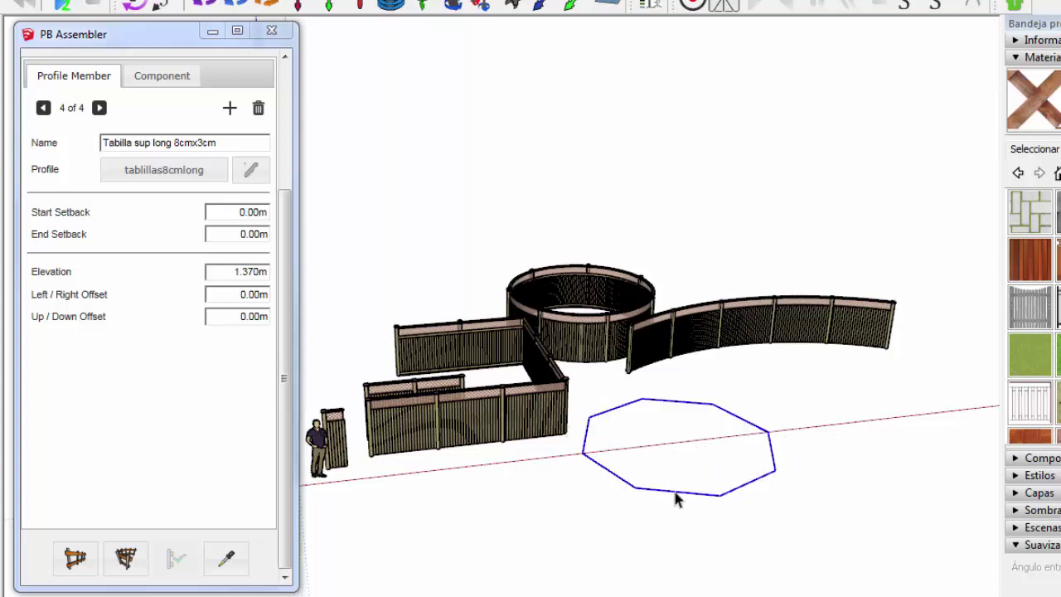
{"action": "right_click", "coordinate": [681, 495]}
{"action": "left_click", "coordinate": [742, 269]}
{"action": "left_click", "coordinate": [125, 557]}
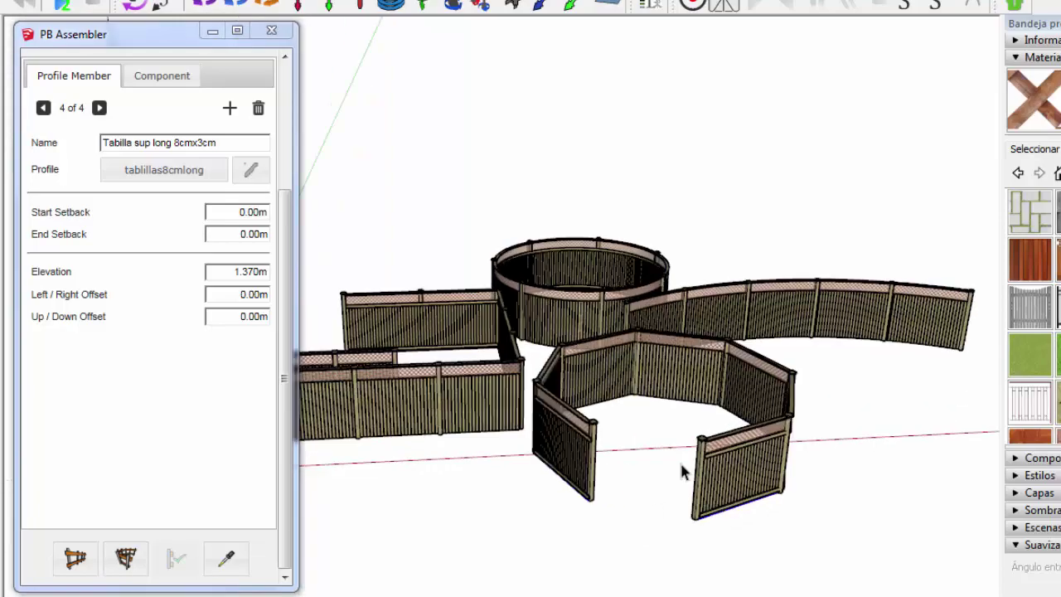
Undo the octagon fence to leave a bare outline, then view the assembly's members
{"action": "scroll", "coordinate": [705, 468], "scroll_direction": "up", "scroll_amount": 3}
{"action": "middle_click_drag", "start_coordinate": [726, 460], "coordinate": [762, 425]}
{"action": "key", "text": "ctrl+z"}
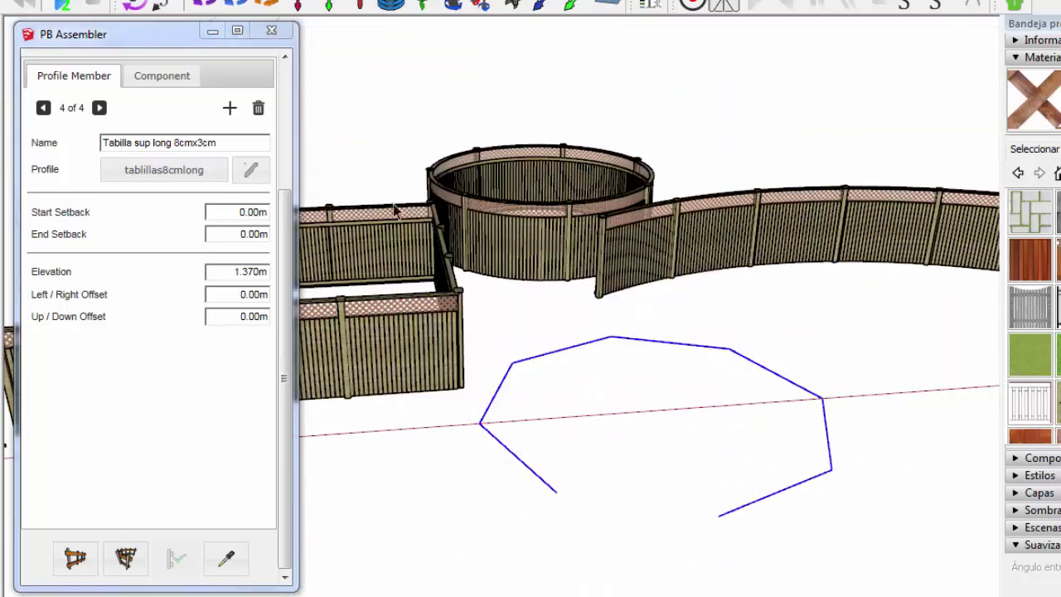
{"action": "scroll", "coordinate": [244, 234], "scroll_direction": "up", "scroll_amount": 5}
{"action": "scroll", "coordinate": [285, 492], "scroll_direction": "down", "scroll_amount": 4}
{"action": "scroll", "coordinate": [207, 332], "scroll_direction": "up", "scroll_amount": 4}
{"action": "left_click", "coordinate": [166, 250]}
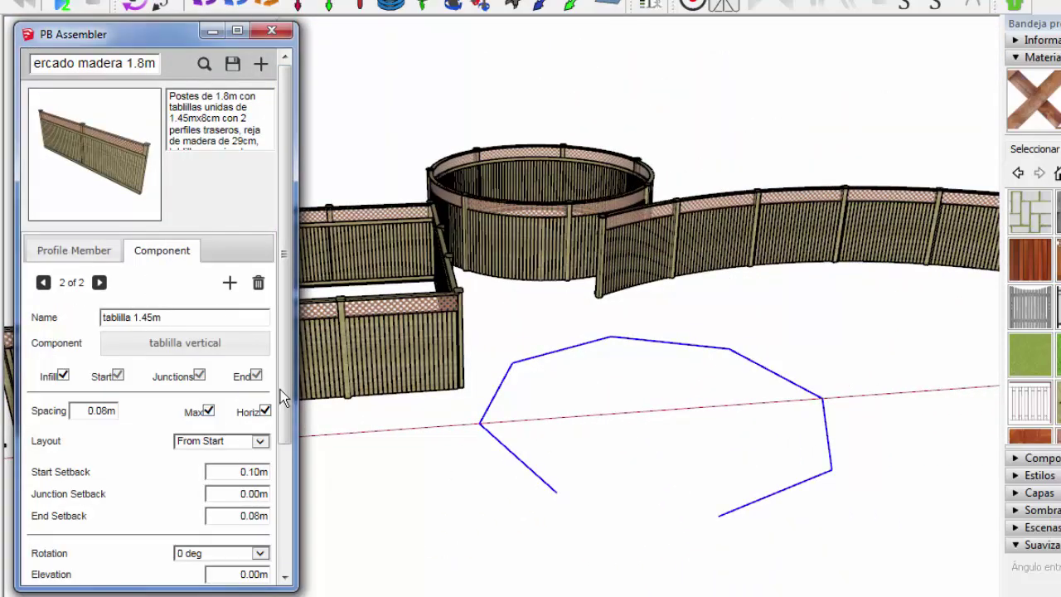
Build the fence along the octagon outline, leaving one side open, and inspect it
{"action": "scroll", "coordinate": [281, 389], "scroll_direction": "down", "scroll_amount": 3}
{"action": "right_click", "coordinate": [736, 525]}
{"action": "left_click", "coordinate": [37, 477]}
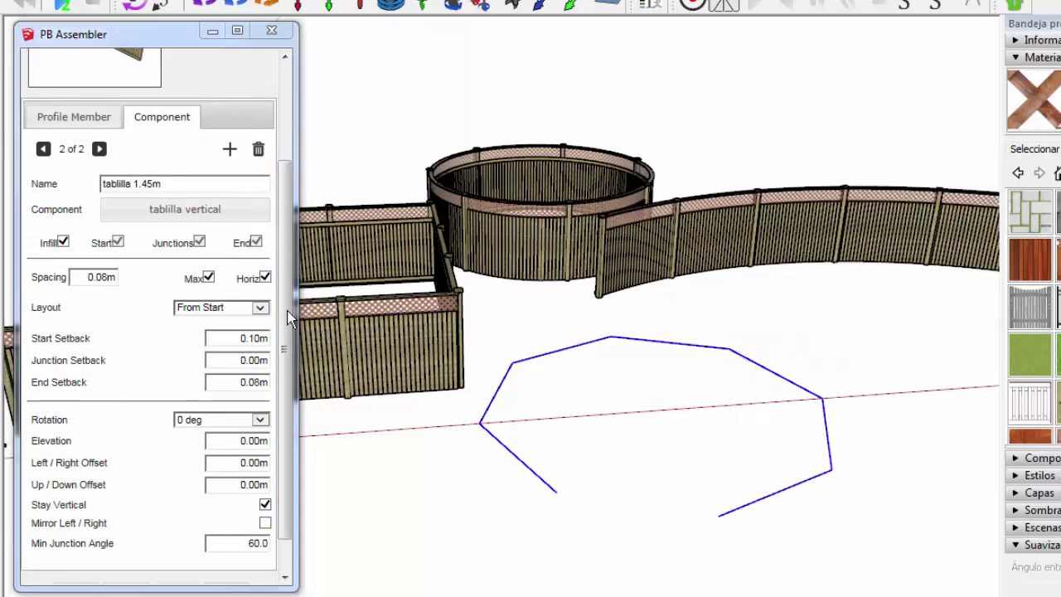
{"action": "scroll", "coordinate": [248, 373], "scroll_direction": "down", "scroll_amount": 2}
{"action": "left_click", "coordinate": [125, 557]}
{"action": "middle_click_drag", "start_coordinate": [502, 442], "coordinate": [581, 423]}
{"action": "scroll", "coordinate": [602, 418], "scroll_direction": "up", "scroll_amount": 5}
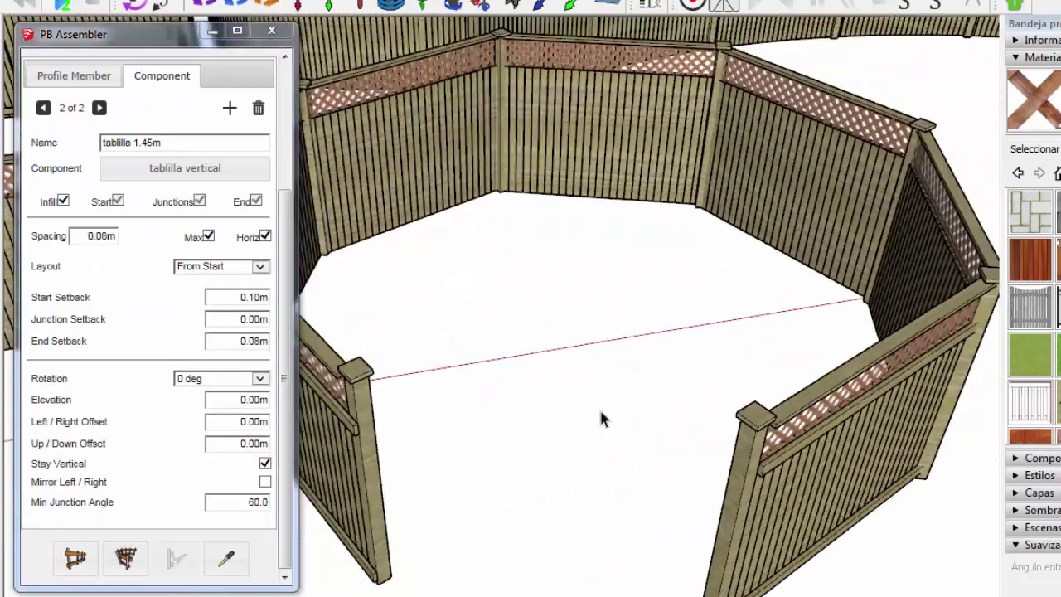
{"action": "scroll", "coordinate": [602, 418], "scroll_direction": "down", "scroll_amount": 5}
{"action": "scroll", "coordinate": [604, 431], "scroll_direction": "up", "scroll_amount": 5}
{"action": "scroll", "coordinate": [603, 431], "scroll_direction": "down", "scroll_amount": 6}
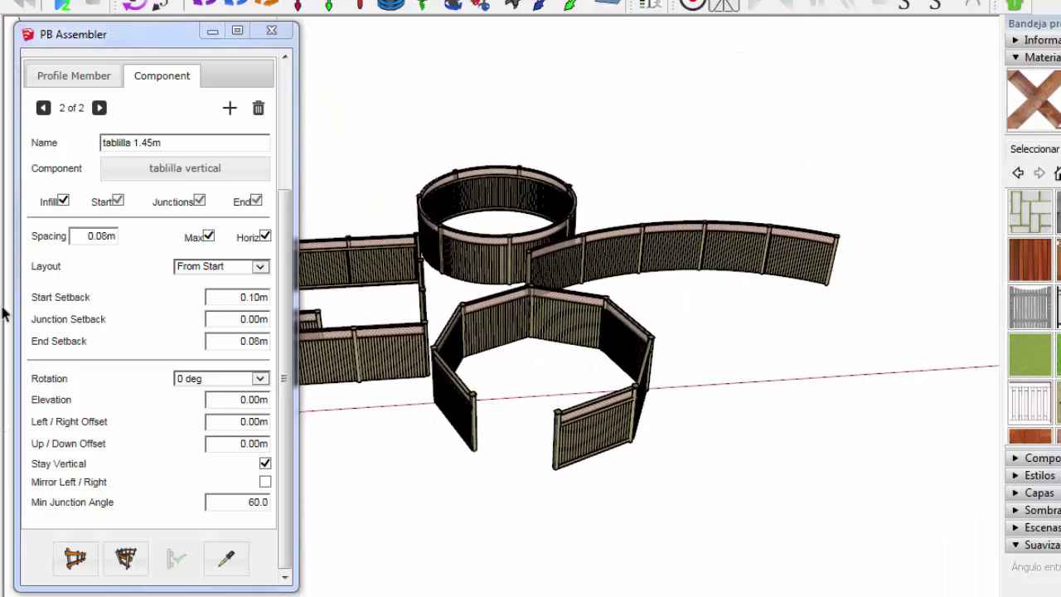
{"action": "scroll", "coordinate": [699, 379], "scroll_direction": "up", "scroll_amount": 4}
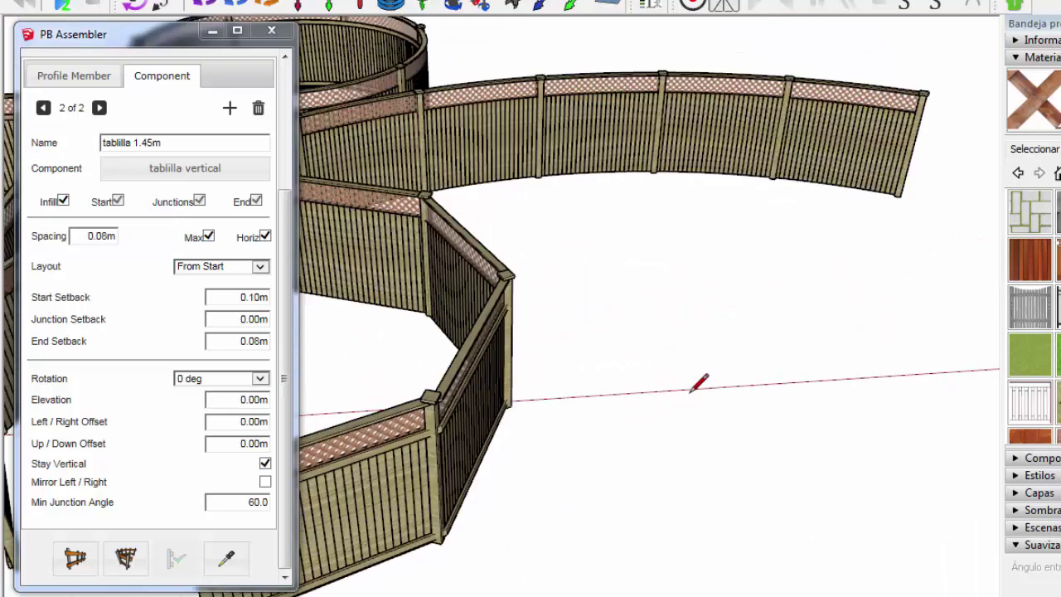
{"action": "scroll", "coordinate": [389, 315], "scroll_direction": "down", "scroll_amount": 3}
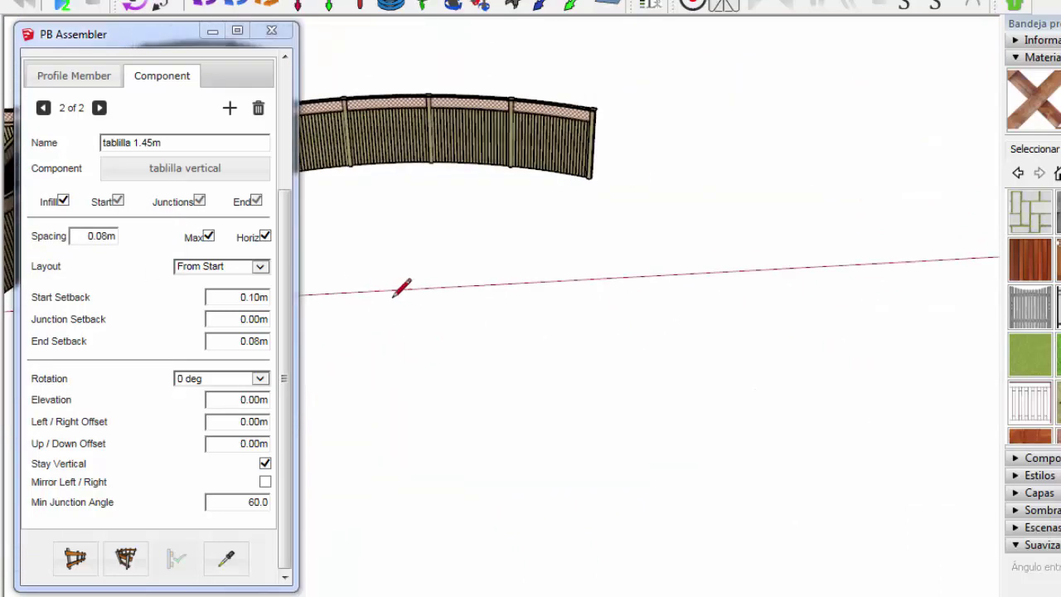
Draw a straight line beside the curved fence and build a fence run along it
{"action": "left_click", "coordinate": [757, 277]}
{"action": "left_click", "coordinate": [770, 213]}
{"action": "left_click", "coordinate": [412, 296]}
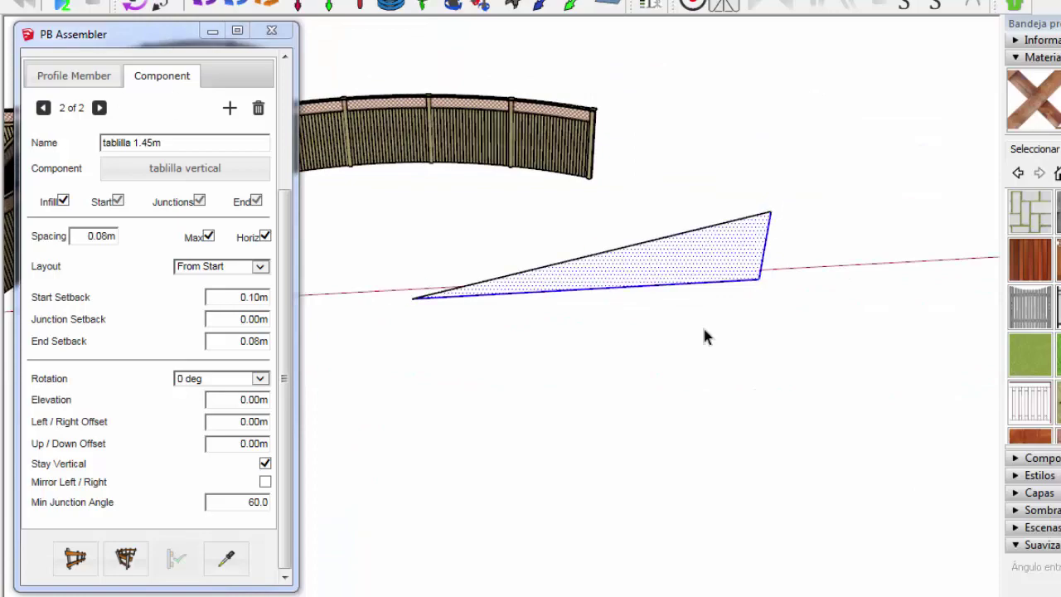
{"action": "left_click", "coordinate": [122, 555]}
{"action": "scroll", "coordinate": [590, 185], "scroll_direction": "down", "scroll_amount": 3}
{"action": "scroll", "coordinate": [658, 232], "scroll_direction": "down", "scroll_amount": 2}
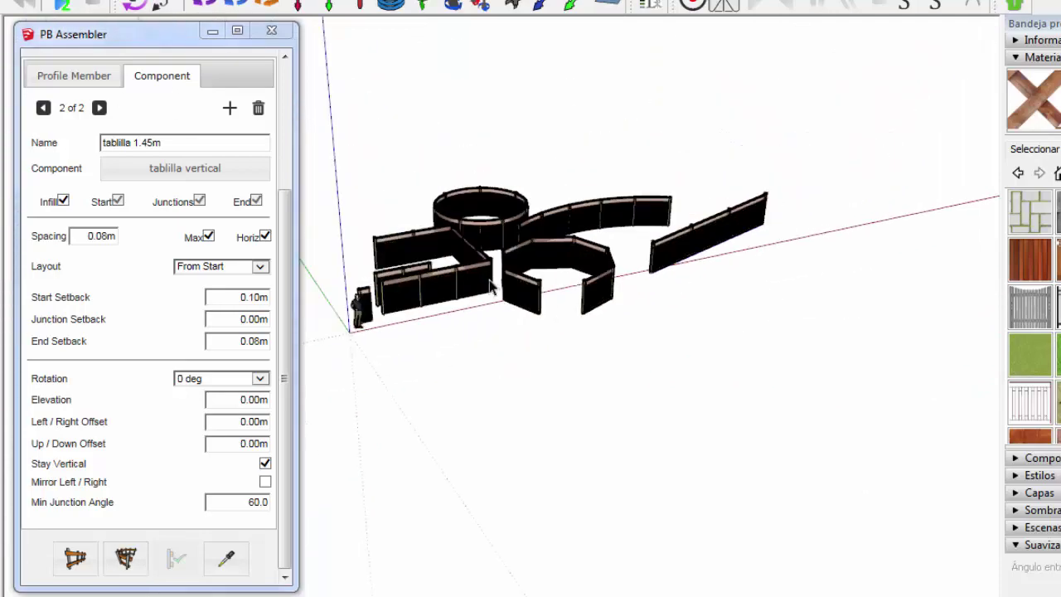
{"action": "scroll", "coordinate": [593, 246], "scroll_direction": "up", "scroll_amount": 3}
{"action": "scroll", "coordinate": [593, 245], "scroll_direction": "up", "scroll_amount": 2}
{"action": "scroll", "coordinate": [614, 262], "scroll_direction": "up", "scroll_amount": 1}
{"action": "mouse_move", "coordinate": [680, 337]}
{"action": "middle_mouse_down"}
{"action": "mouse_move", "coordinate": [737, 301]}
{"action": "mouse_move", "coordinate": [470, 326]}
{"action": "mouse_move", "coordinate": [935, 391]}
{"action": "mouse_move", "coordinate": [845, 352]}
{"action": "middle_mouse_up"}
{"action": "scroll", "coordinate": [471, 326], "scroll_direction": "up", "scroll_amount": 2}
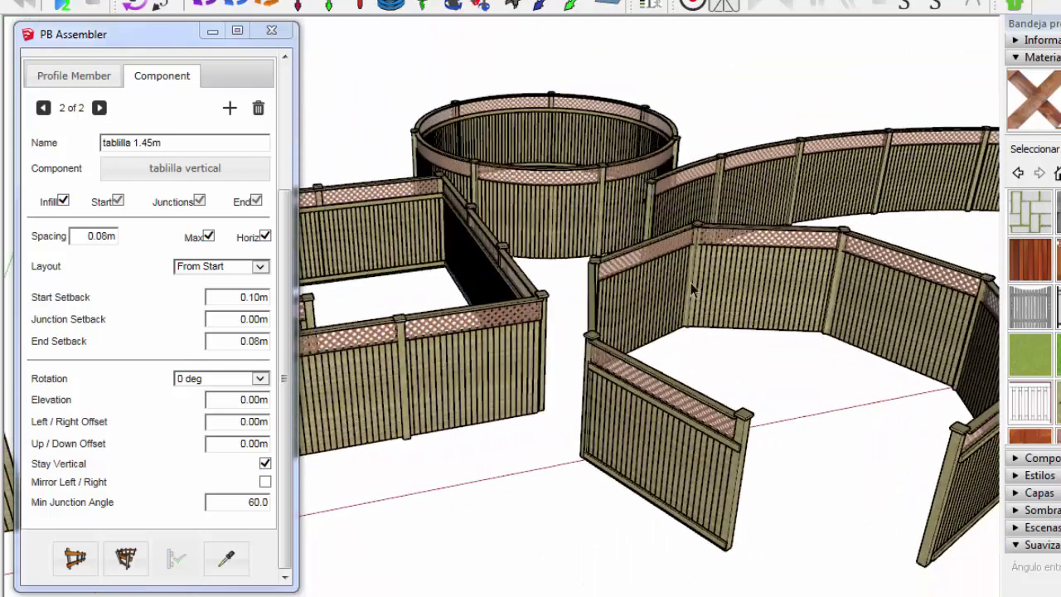
{"action": "scroll", "coordinate": [690, 282], "scroll_direction": "up", "scroll_amount": 3}
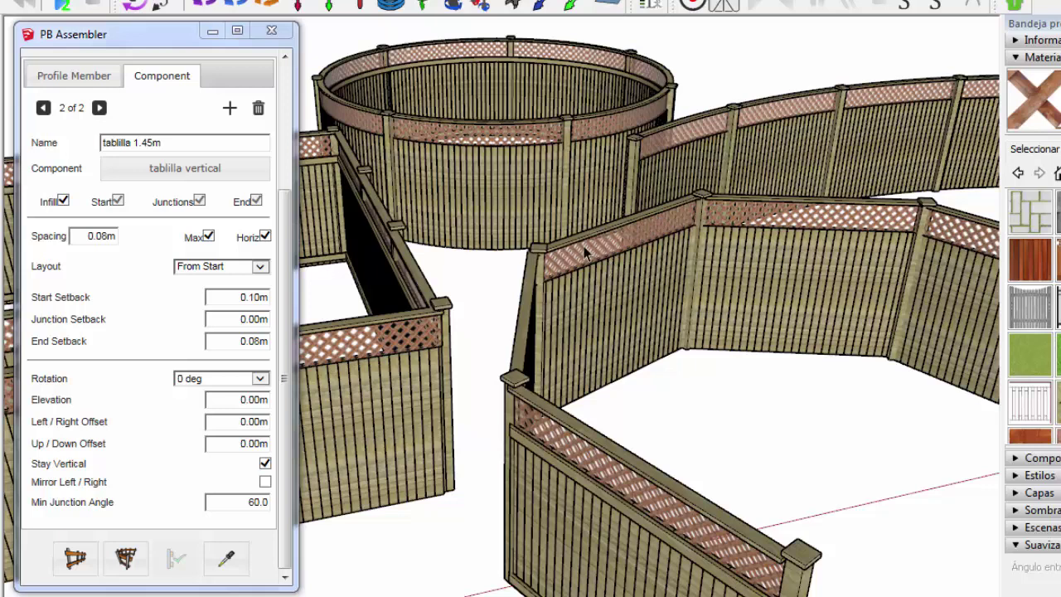
{"action": "left_click", "coordinate": [126, 557]}
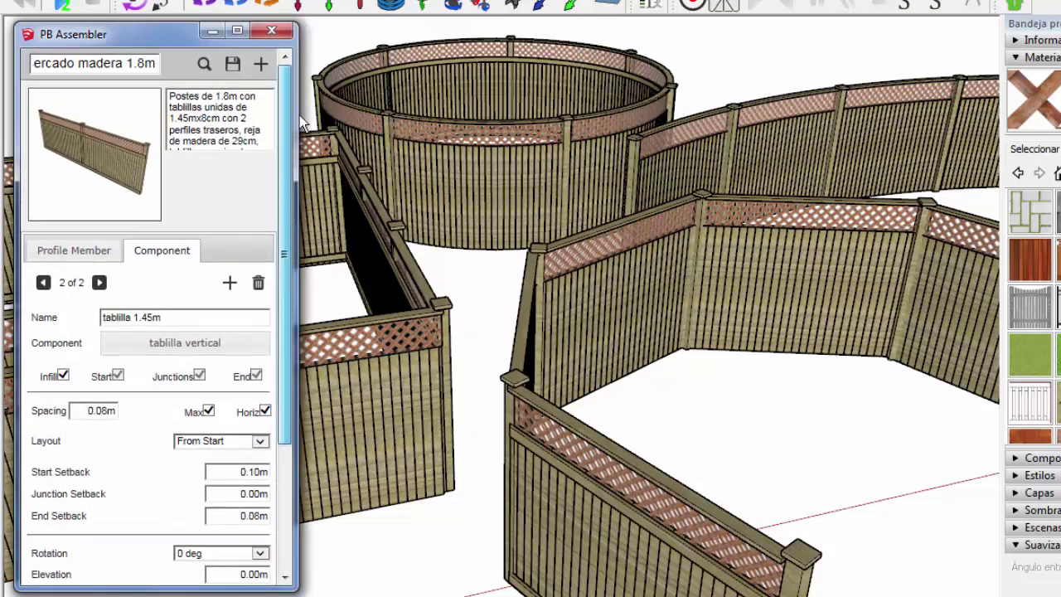